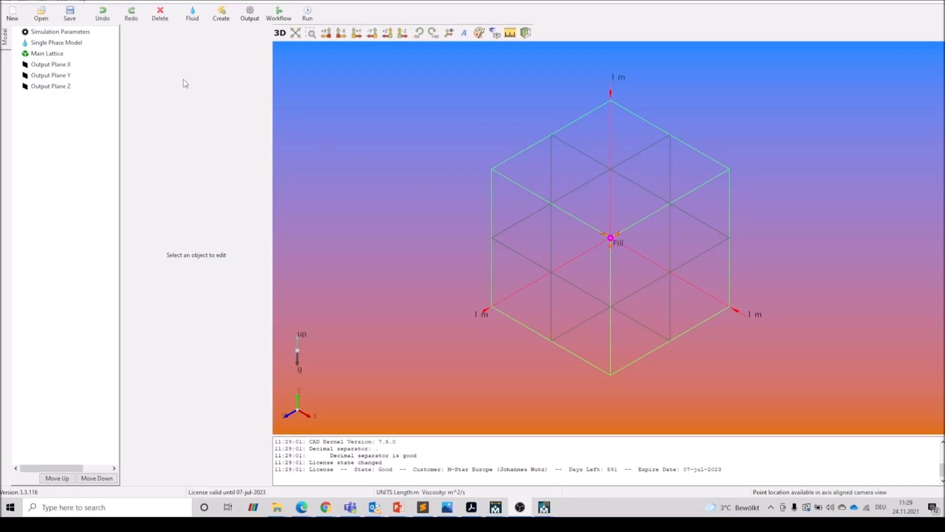
Add a static body using the Cuboid Tank geometry from the tank library.
left_click(222, 15)
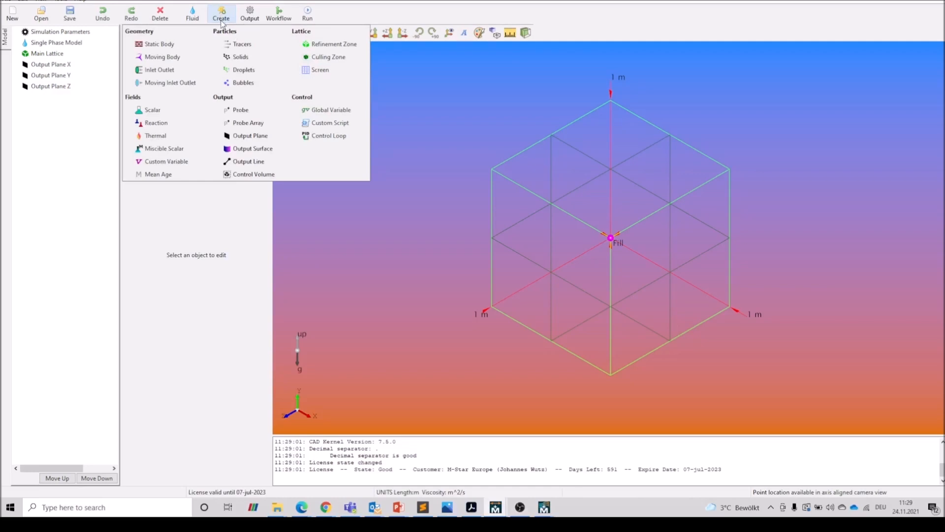
left_click(167, 44)
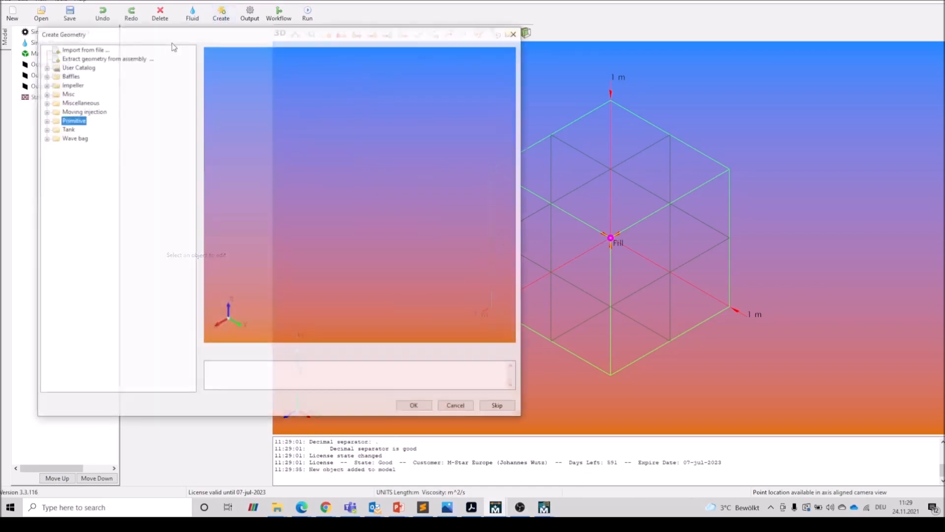
left_click(45, 130)
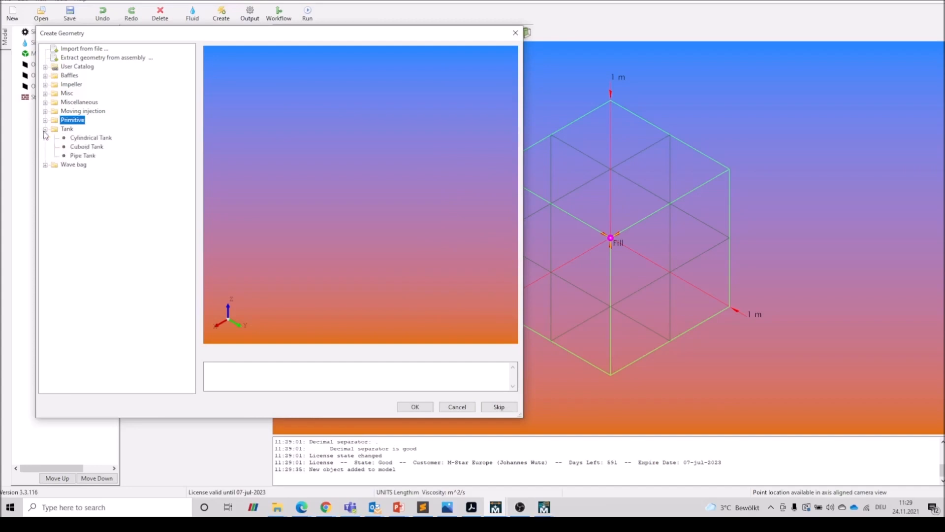
left_click(85, 147)
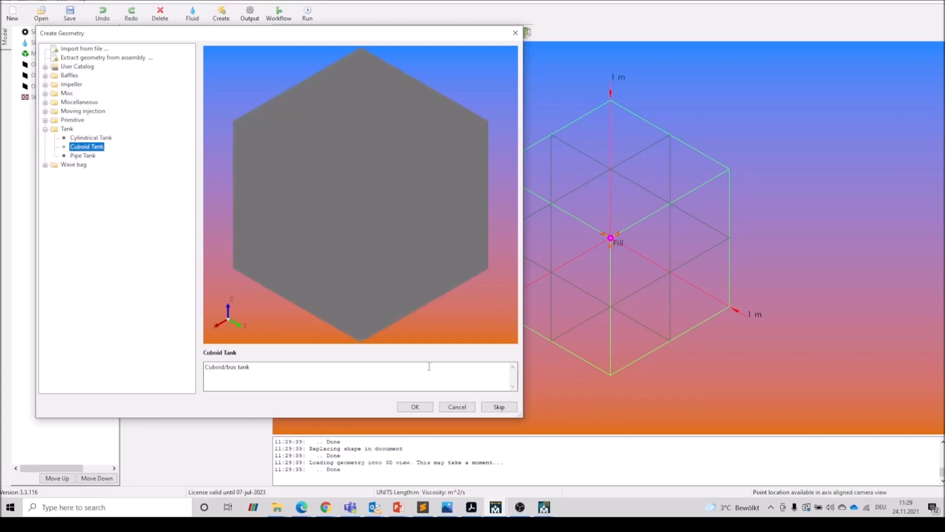
left_click(426, 410)
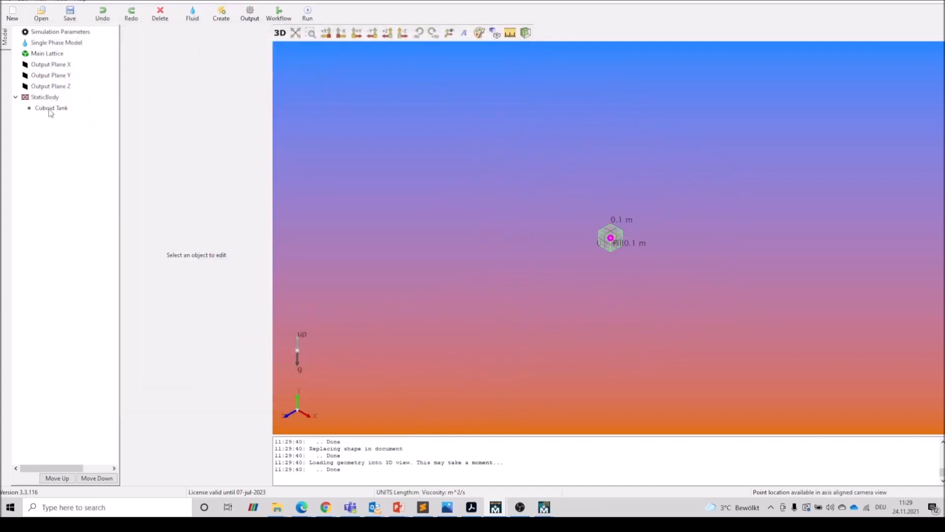
Set the cuboid tank's Lx, Ly and Lz lengths to 0.5 m each.
left_click(51, 109)
double_click(204, 94)
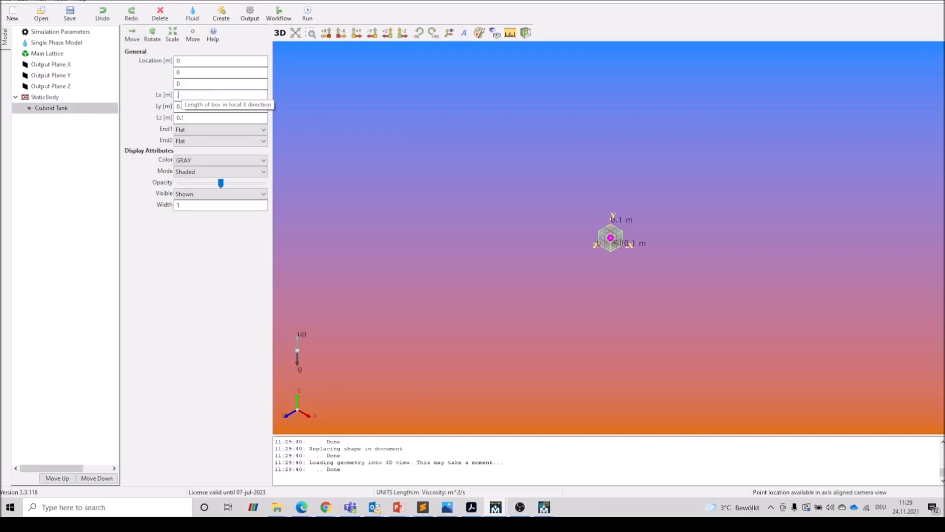
type("0.5")
key("Tab")
type("0.5")
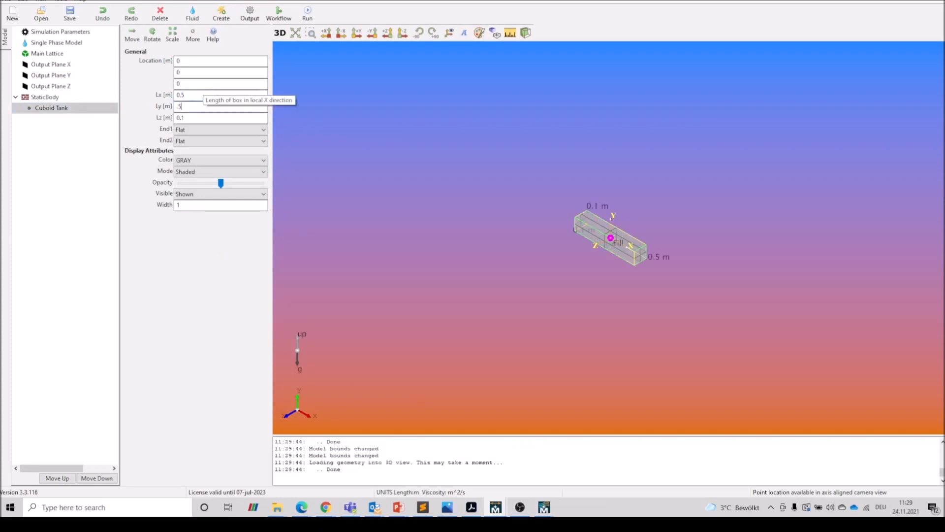
key("Tab")
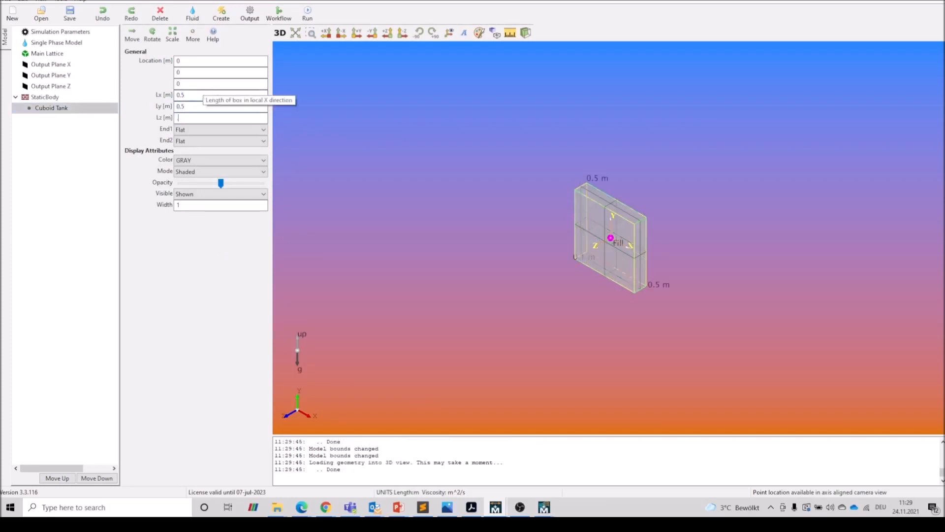
type(".5")
key("shift+Tab")
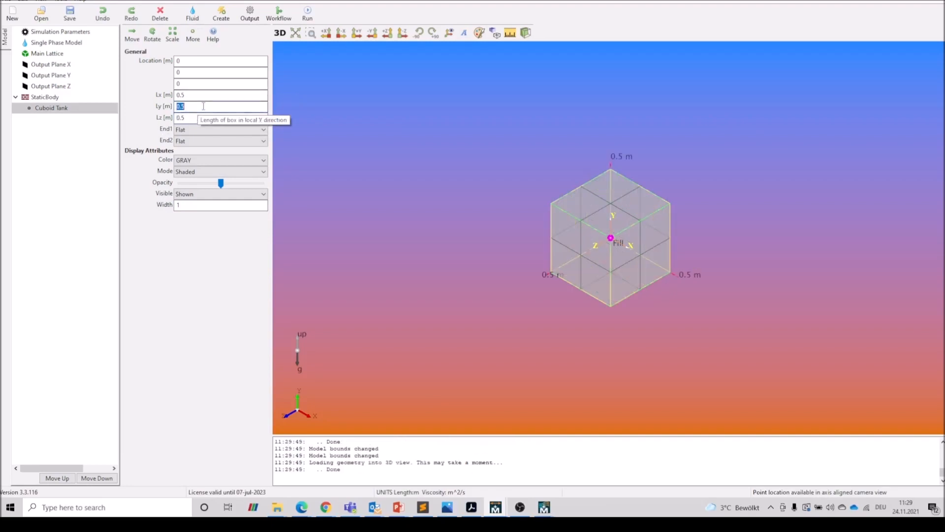
Change the cuboid tank's display mode to Wire.
scroll(639, 289, "up", 2)
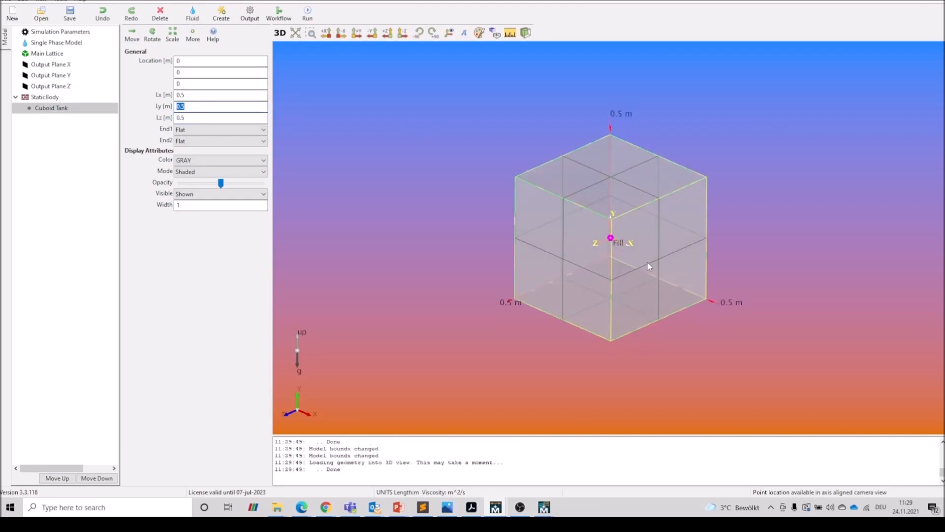
left_click(206, 171)
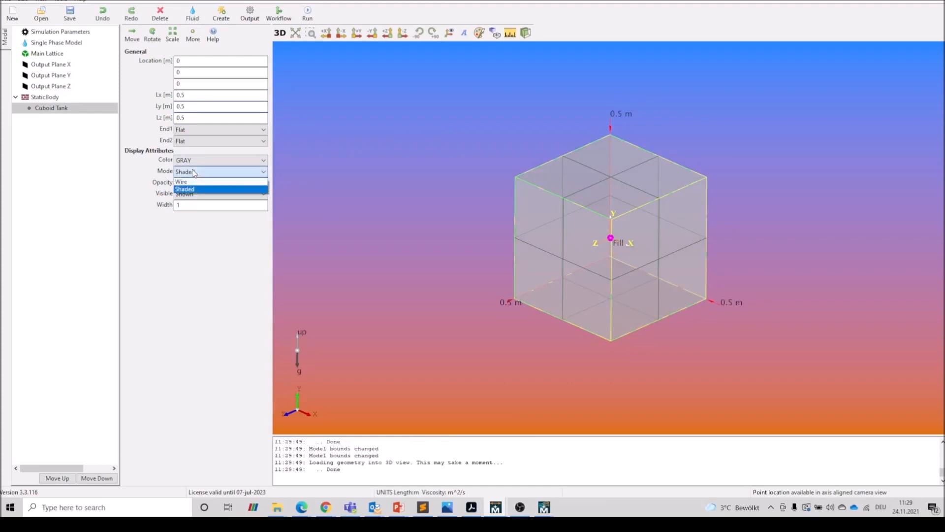
left_click(189, 183)
left_click_drag(710, 280, 721, 299)
scroll(696, 324, "up", 3)
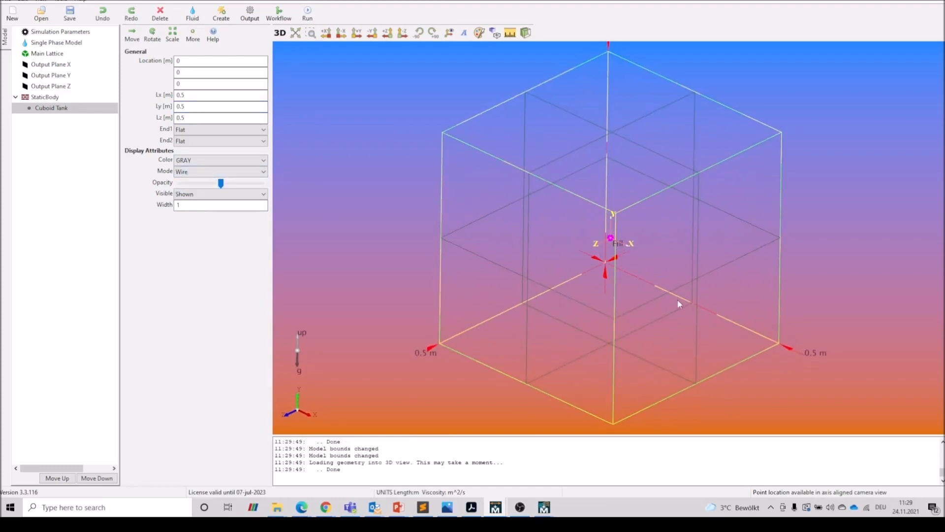
Add a second static body using the primitive Cuboid geometry.
left_click(221, 14)
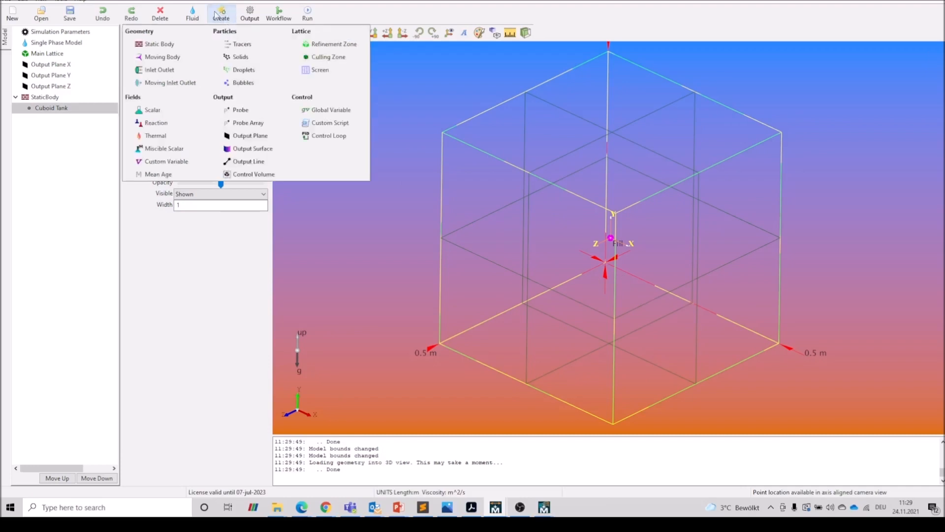
left_click(152, 50)
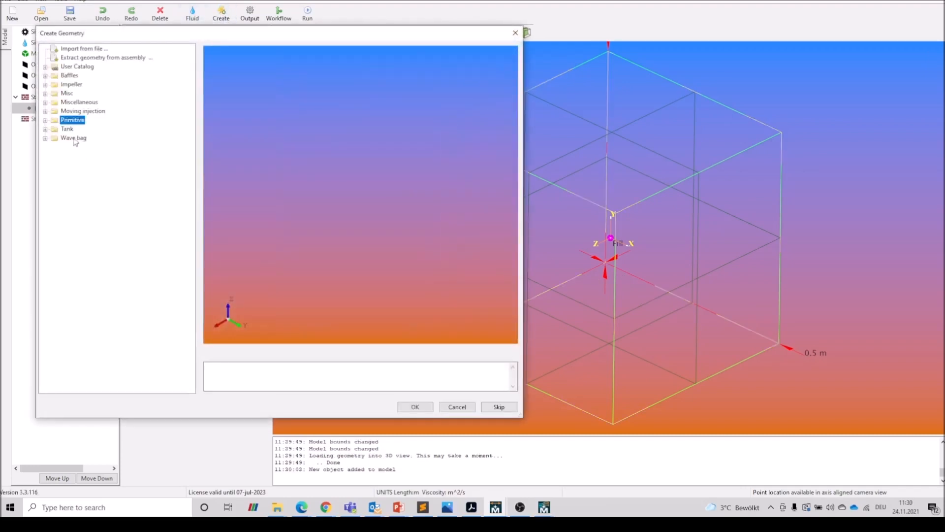
left_click(45, 121)
left_click(80, 137)
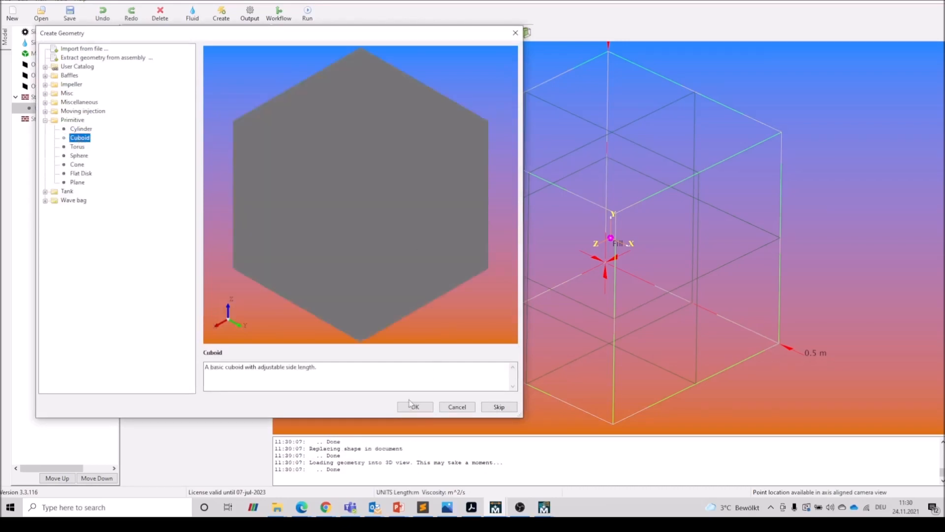
left_click(415, 407)
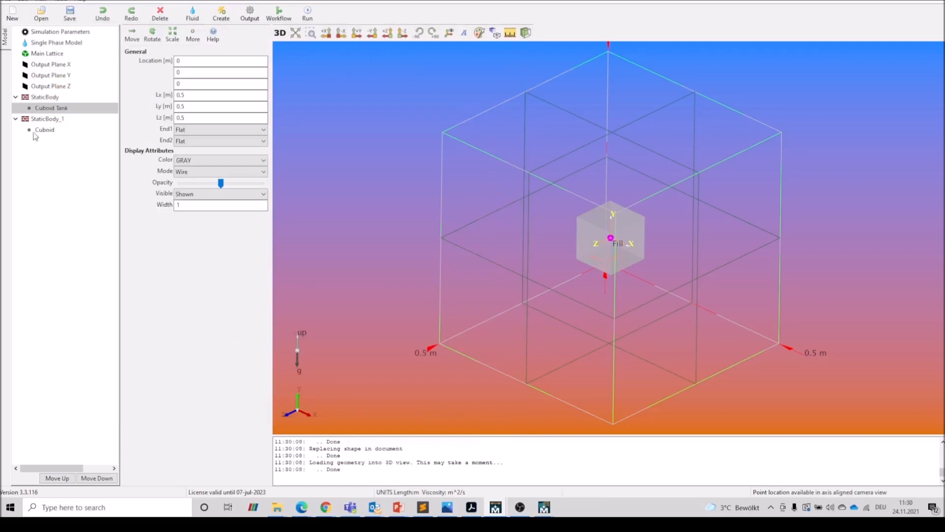
Size the new cuboid with LX 0.05 m, LY 0.5 m and LZ 0.05 m.
left_click(43, 130)
double_click(212, 96)
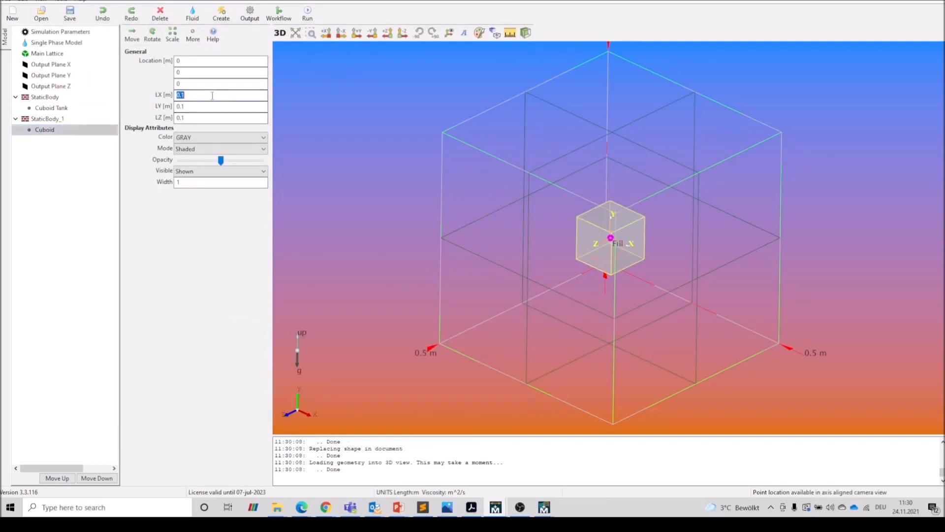
type("0.05")
key("Tab")
type("0")
type(".5")
key("Tab")
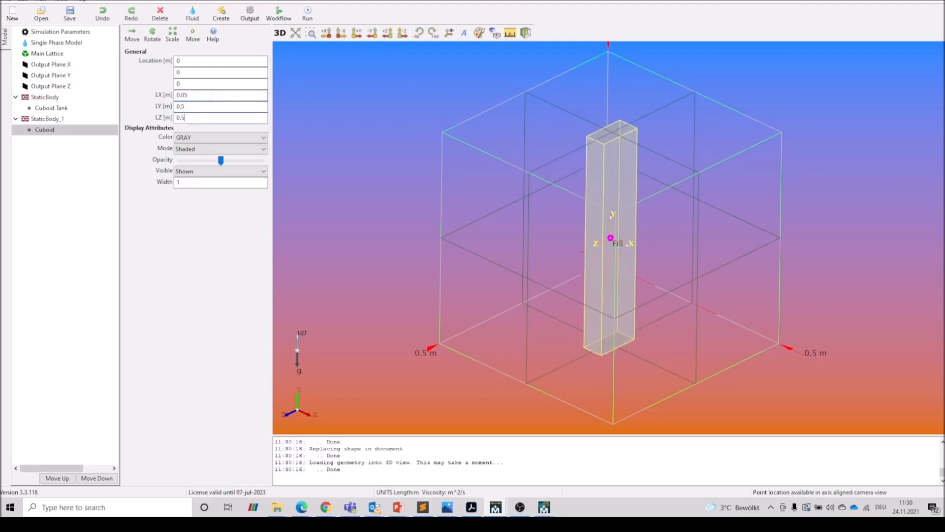
type("0.5")
key("Tab")
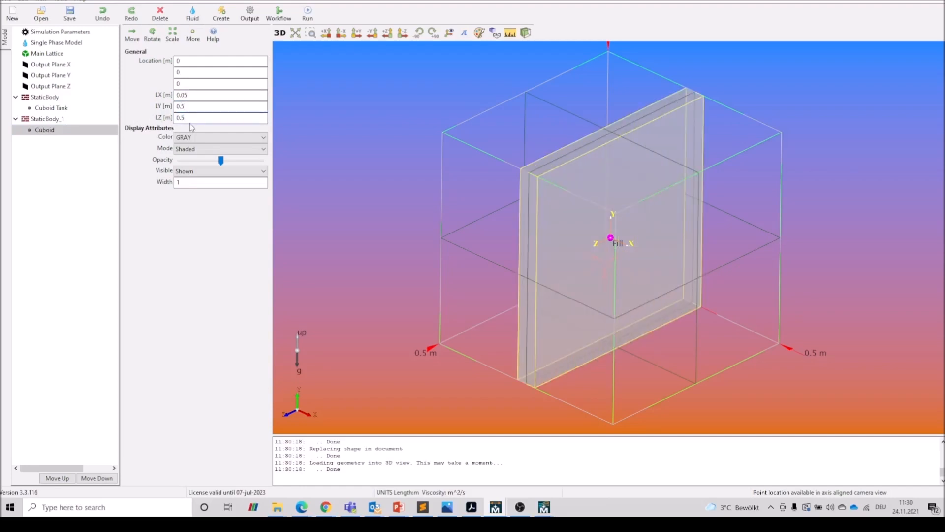
type("5")
key("Return")
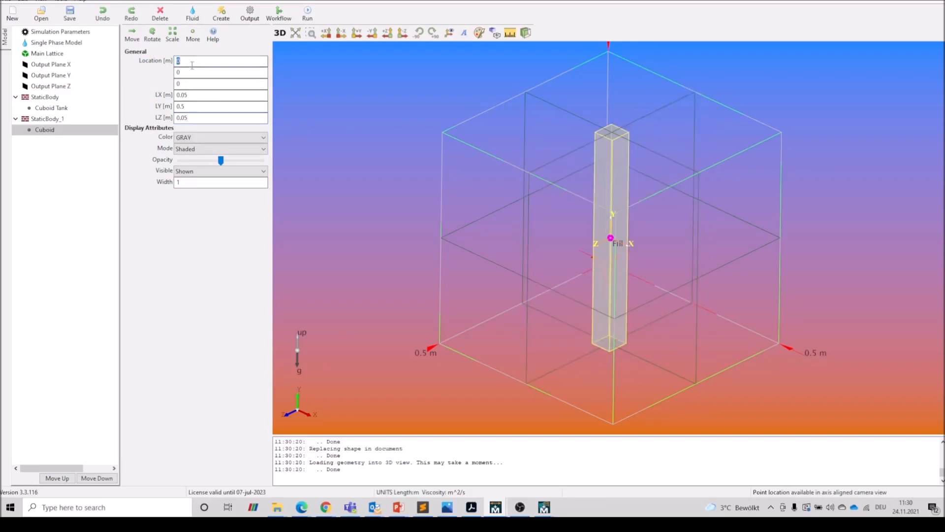
Set the cuboid's X location to -0.15 m.
type("-.15")
key("Return")
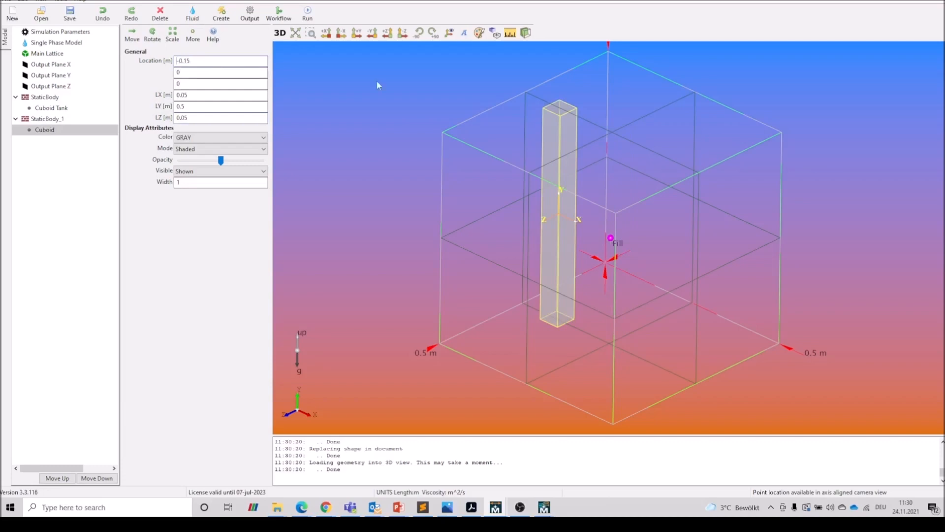
left_click_drag(645, 332, 623, 325)
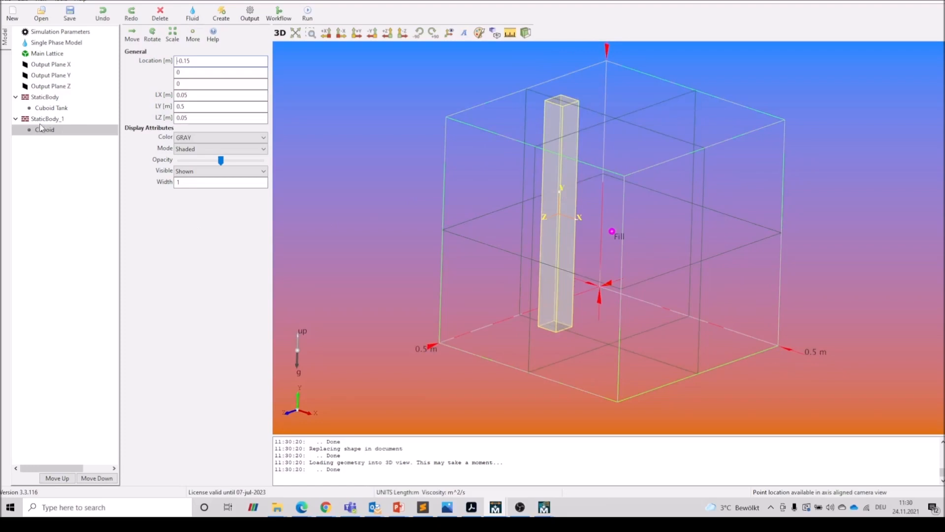
left_click(224, 19)
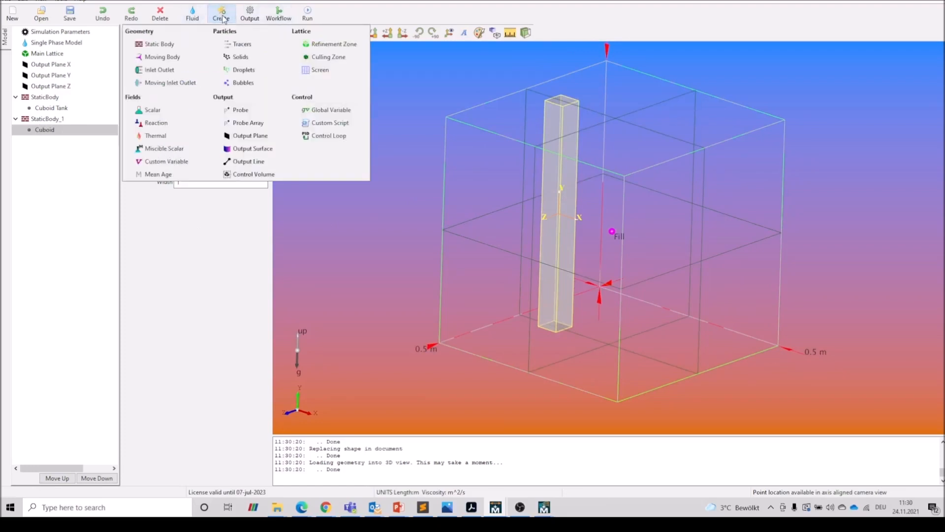
left_click(174, 46)
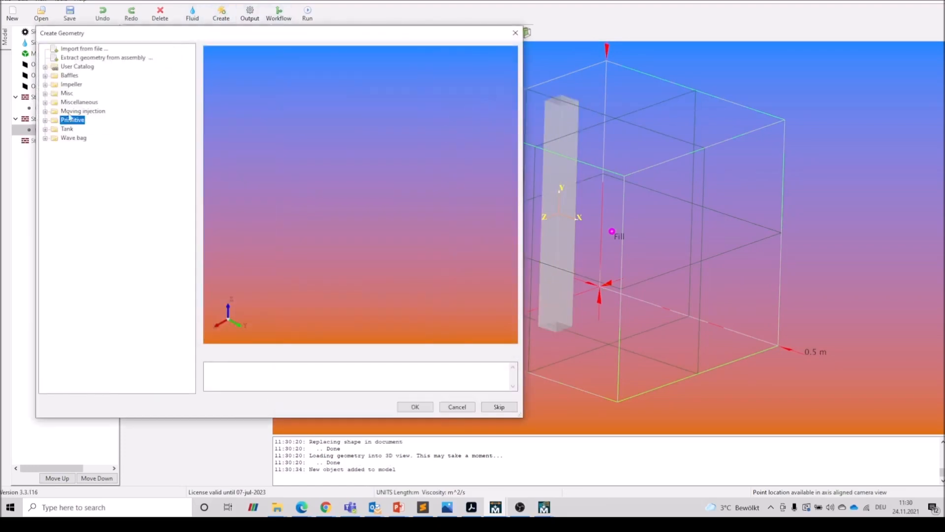
left_click(46, 120)
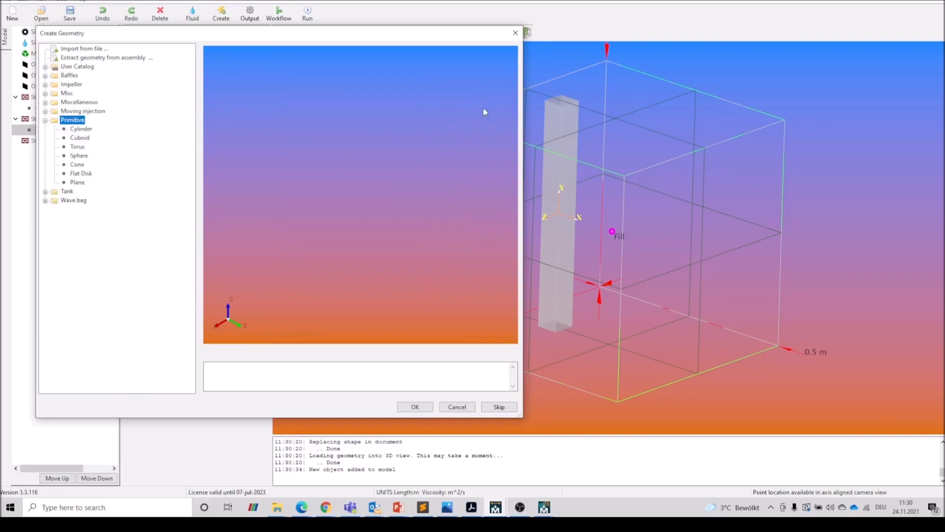
left_click(516, 33)
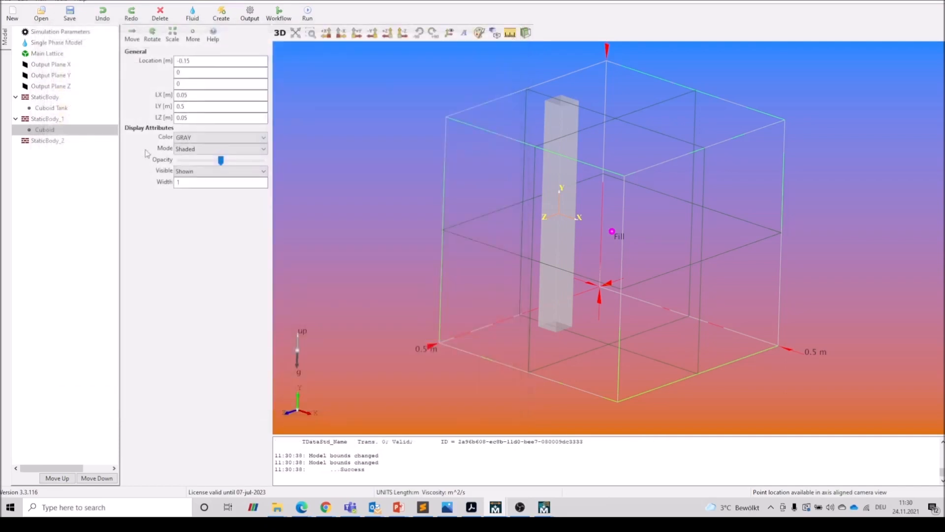
Duplicate the static body StaticBody_1 together with its cuboid.
left_click(45, 120)
right_click(46, 122)
left_click(71, 148)
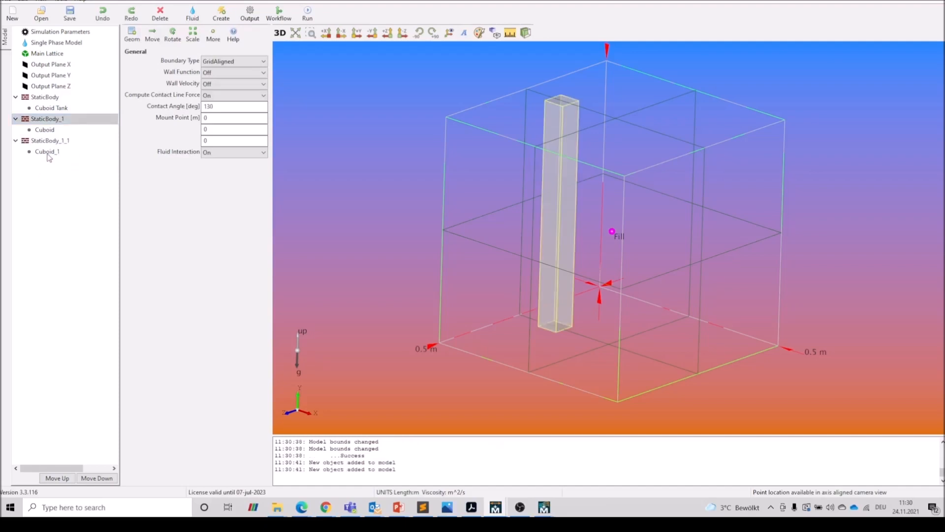
Set the X location of the duplicated cuboid to 0.15 m.
left_click(47, 152)
double_click(182, 61)
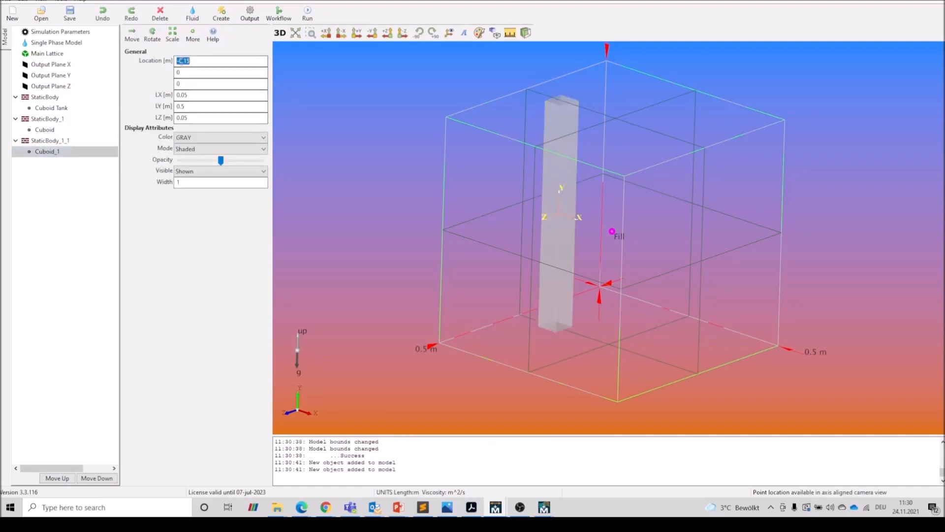
type("0.15")
key("Return")
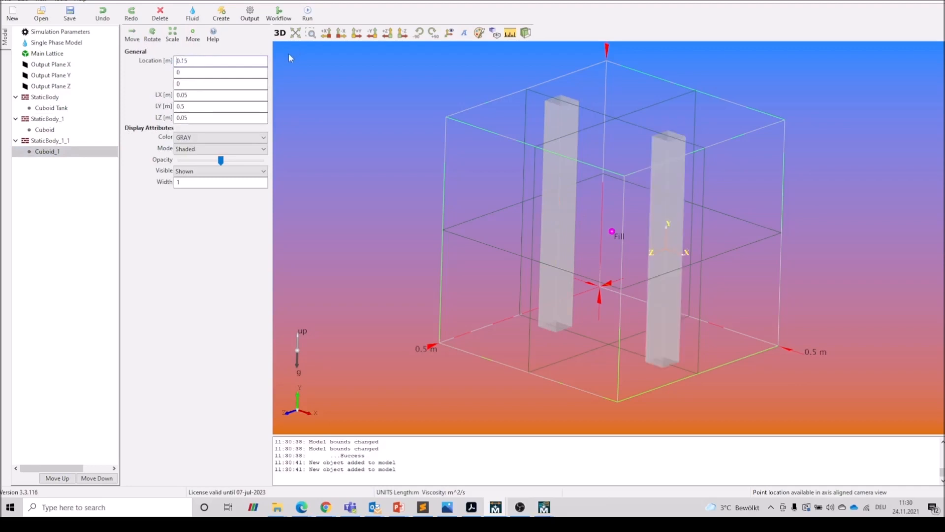
left_click_drag(544, 299, 644, 354)
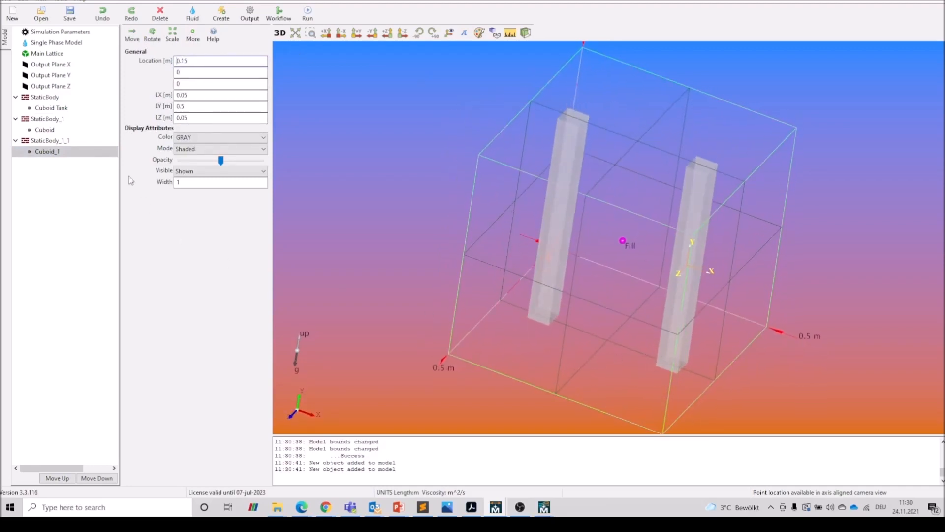
Rename the static body StaticBody_1 as Cuboid_coarse.
left_click(50, 142)
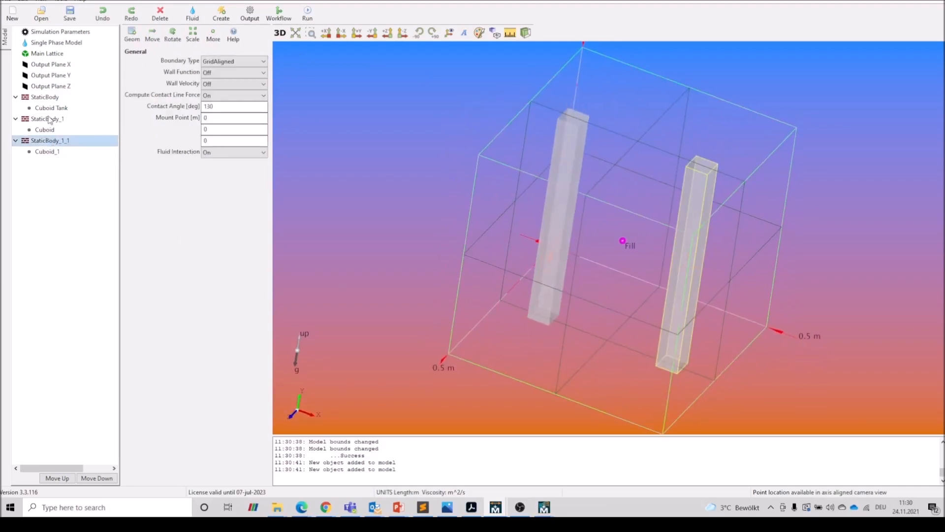
right_click(49, 119)
left_click(73, 124)
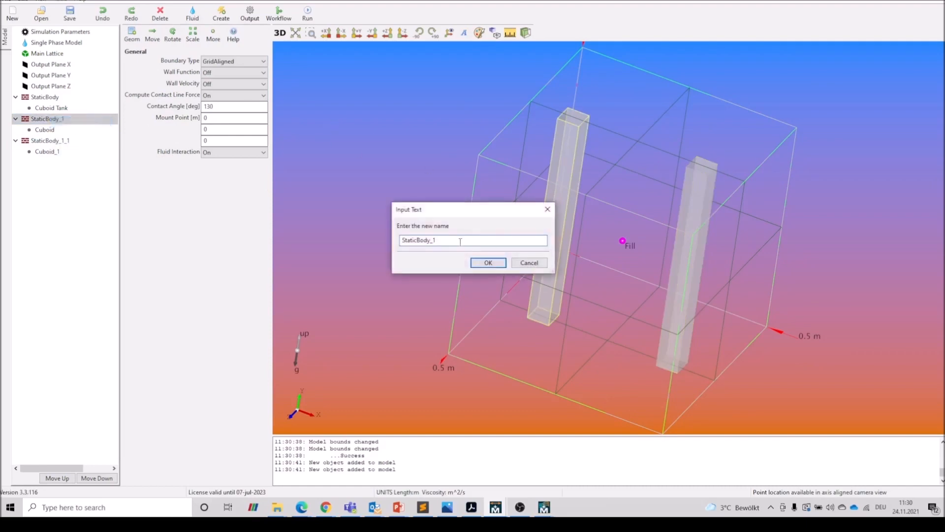
left_click_drag(460, 242, 365, 225)
type("C")
left_click(485, 262)
Rename the duplicated static body StaticBody_1_1 as Cuboid_fine.
left_click(50, 141)
right_click(58, 141)
left_click(76, 144)
left_click_drag(450, 240, 329, 228)
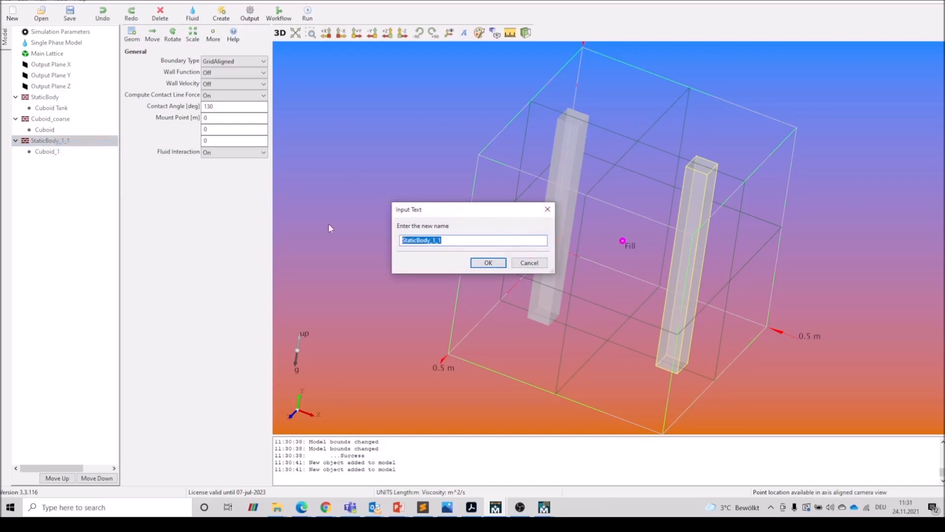
key("BackSpace")
type("Cuboid_fine")
left_click(487, 261)
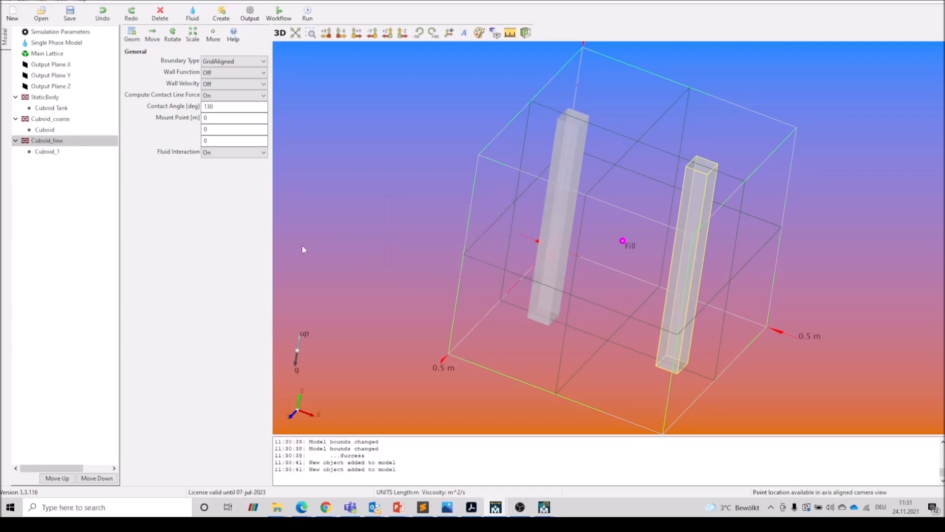
left_click(45, 120)
left_click_drag(733, 254, 650, 242)
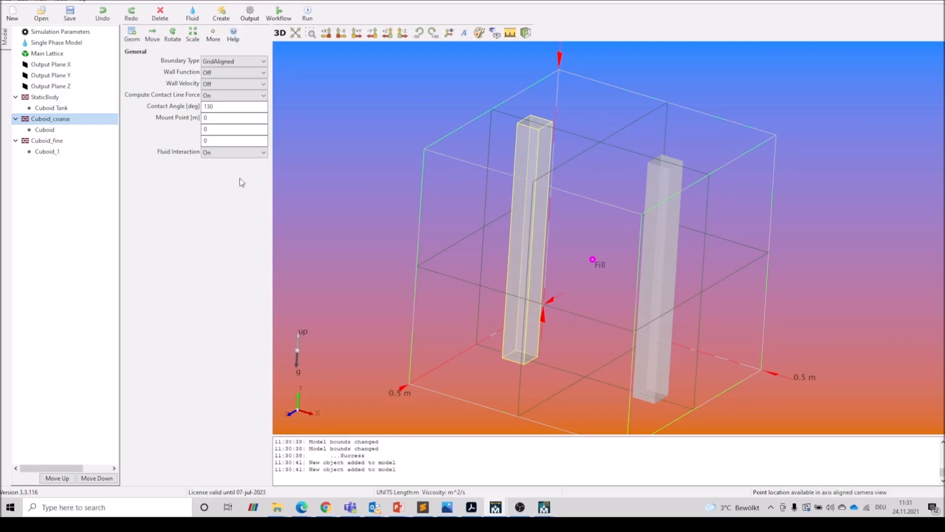
Preview the mesh of Cuboid_coarse with the Custom meshing option and accept its mesh settings.
left_click(215, 34)
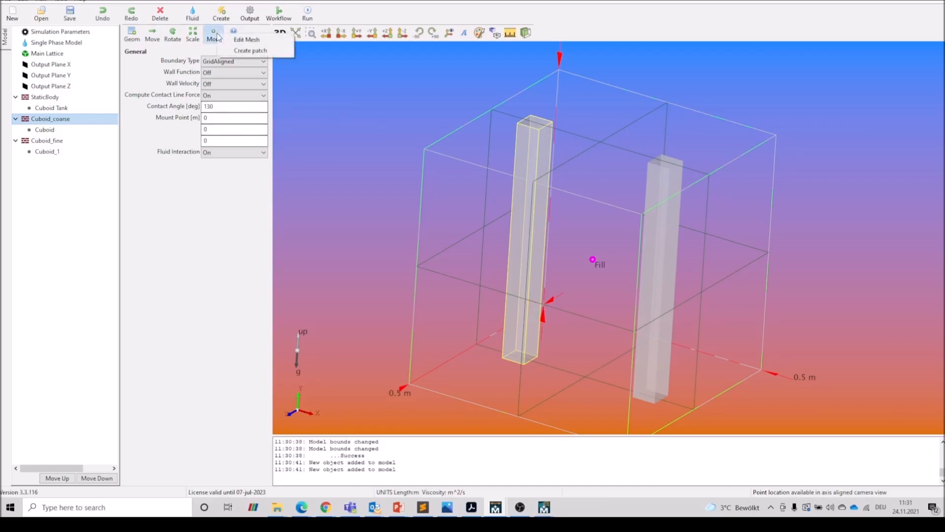
left_click(249, 40)
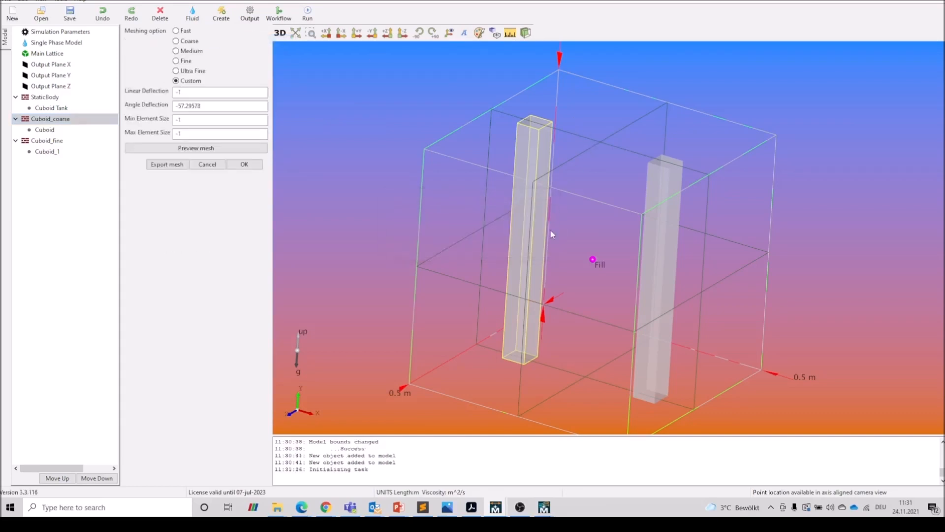
scroll(550, 231, "up", 3)
middle_click_drag(511, 226, 593, 237)
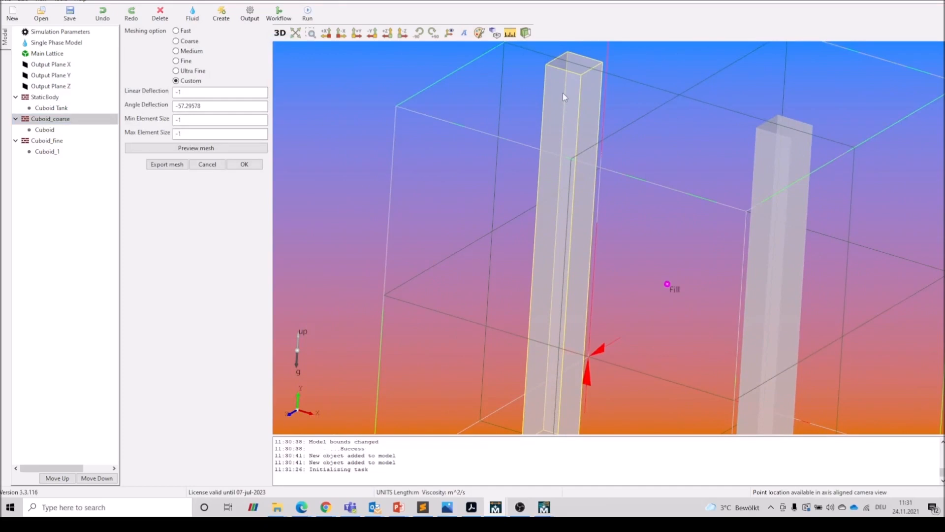
left_click(214, 149)
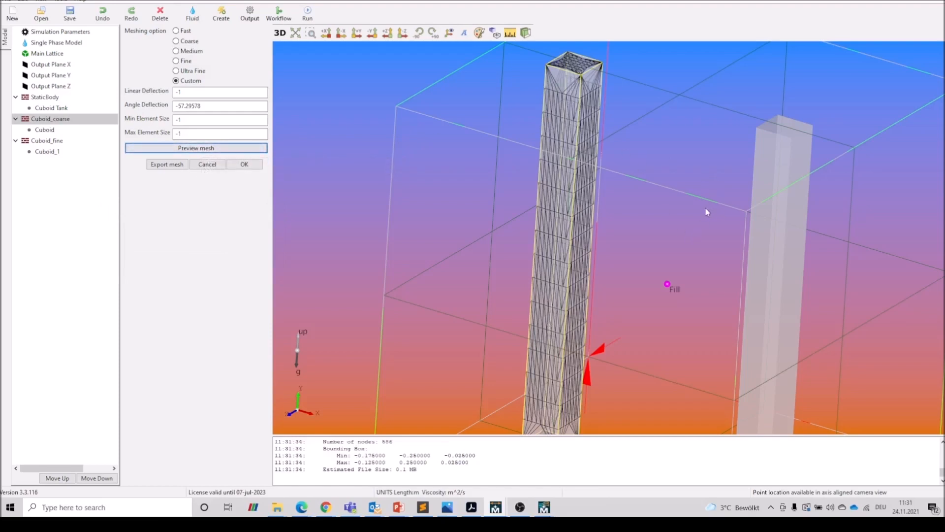
scroll(705, 208, "down", 1)
left_click_drag(705, 208, 710, 187)
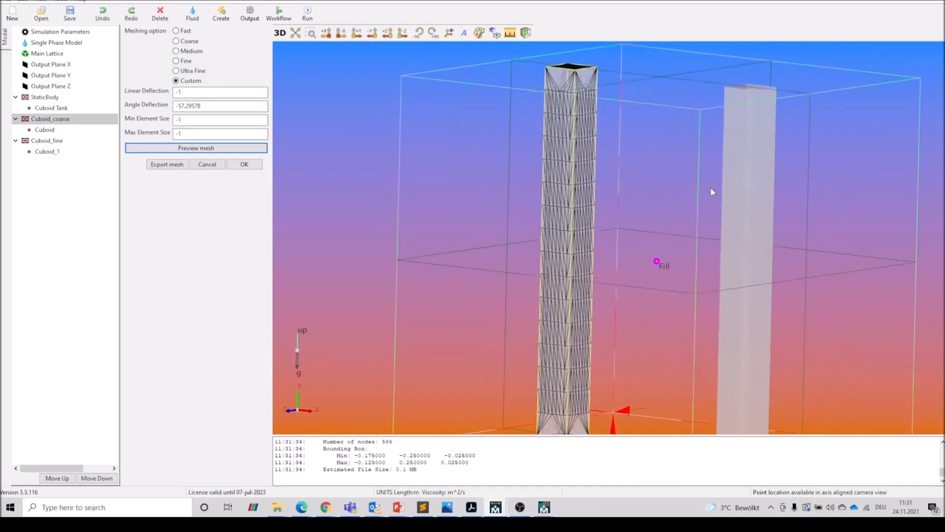
scroll(607, 278, "up", 3)
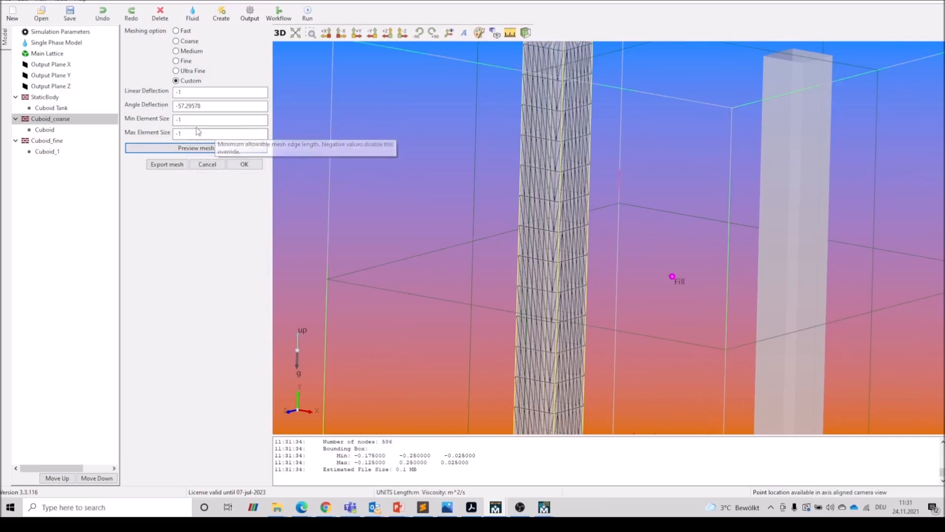
left_click(246, 165)
Open the mesh settings of Cuboid_fine and preview its mesh with the Custom option.
left_click(51, 143)
left_click(213, 34)
left_click(241, 47)
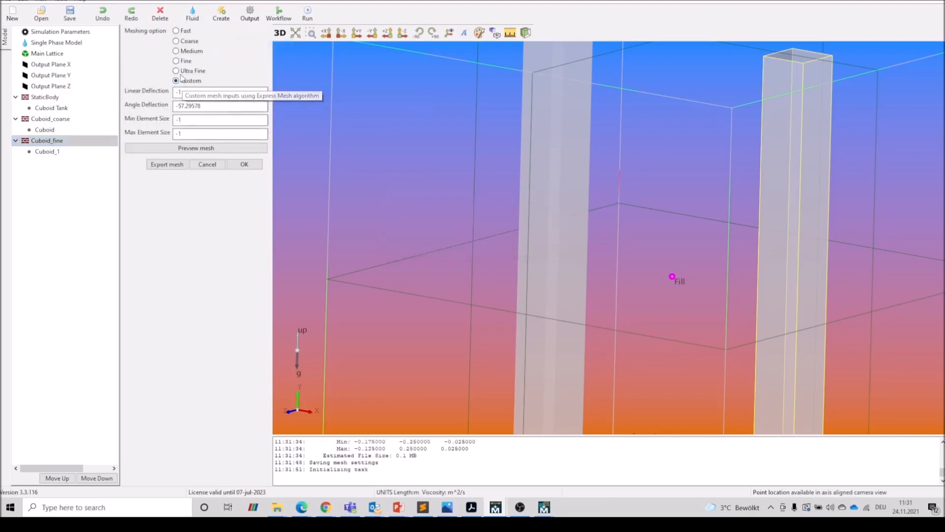
left_click(192, 147)
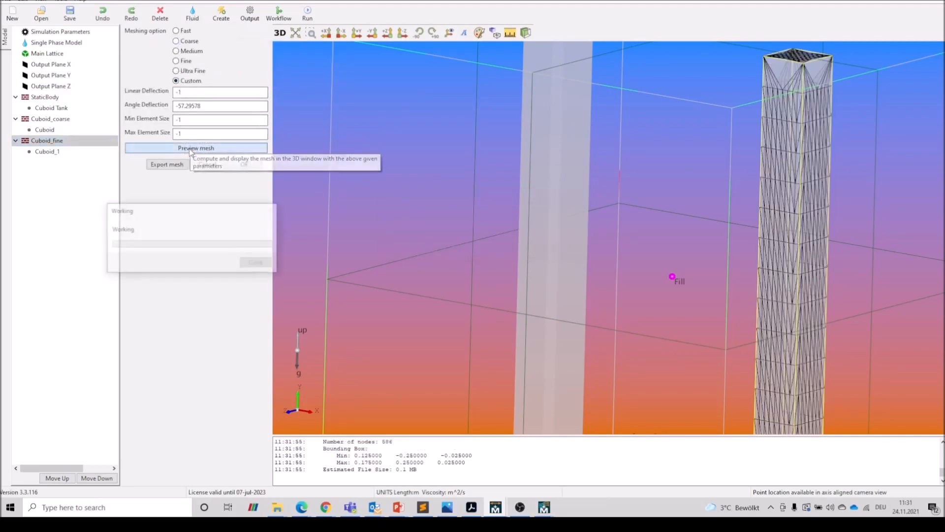
Preview the Fast, Coarse, Medium and Fine meshing options on Cuboid_fine to compare their mesh densities.
left_click(184, 31)
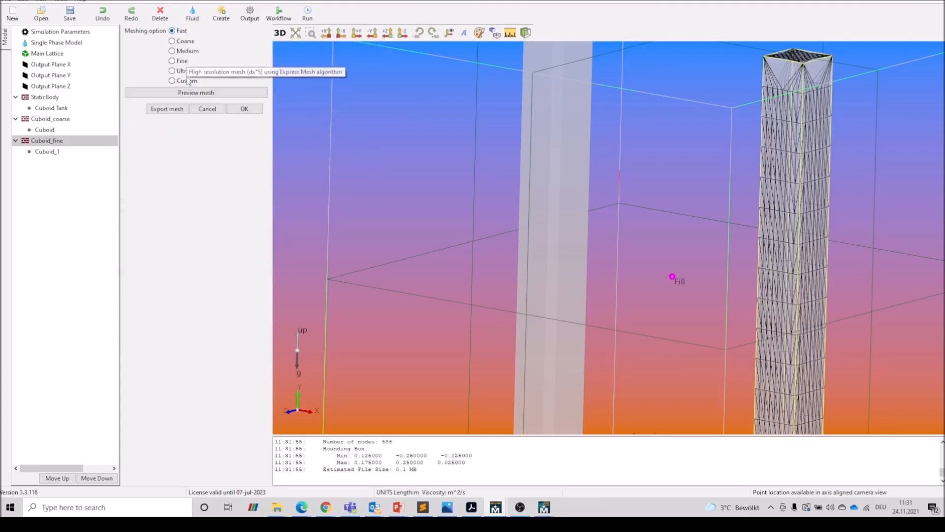
left_click(196, 92)
right_click_drag(701, 155, 689, 213)
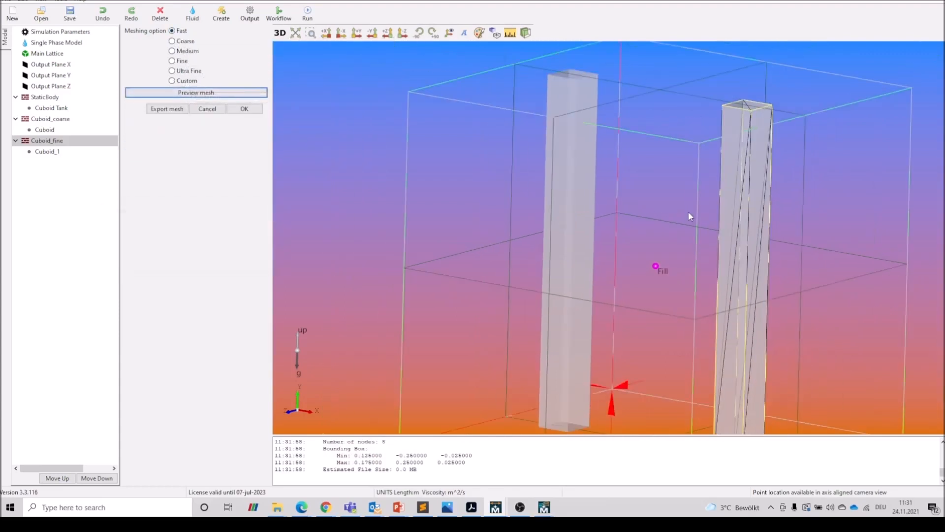
left_click(182, 41)
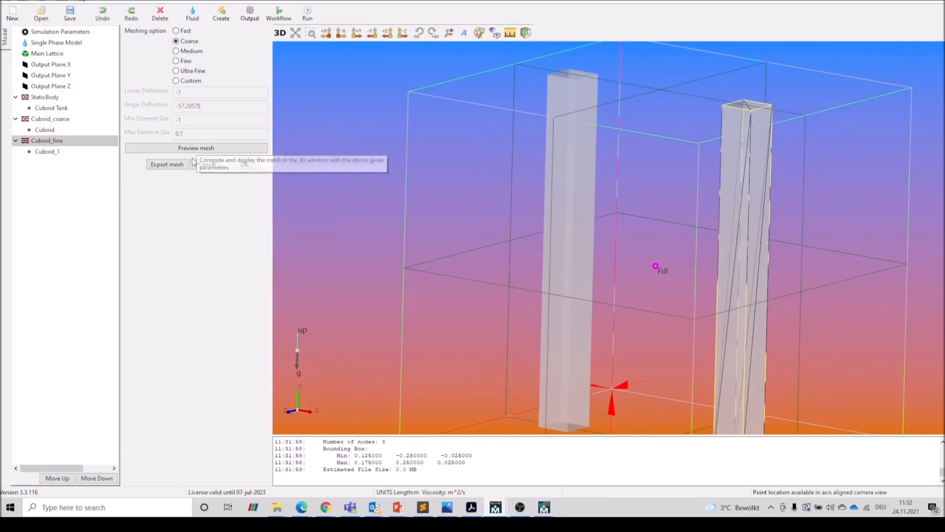
left_click(192, 149)
left_click(186, 52)
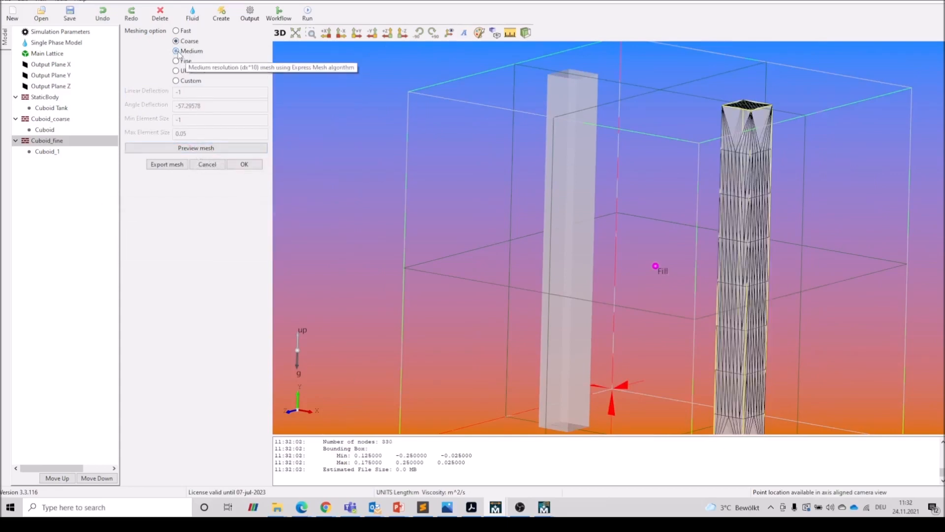
left_click(190, 149)
left_click(176, 61)
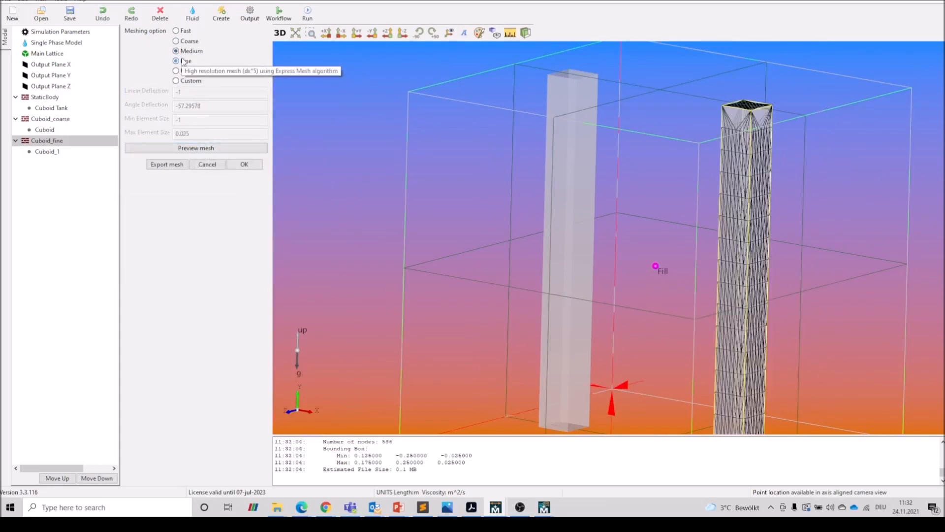
left_click(193, 148)
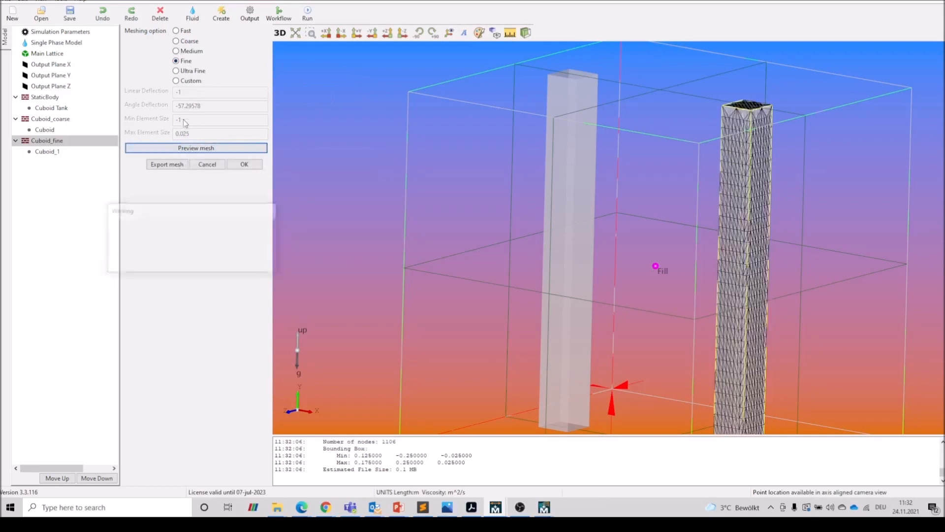
Set the meshing option of Cuboid_fine to Ultra Fine, preview the mesh and accept the settings.
left_click(176, 71)
left_click(204, 150)
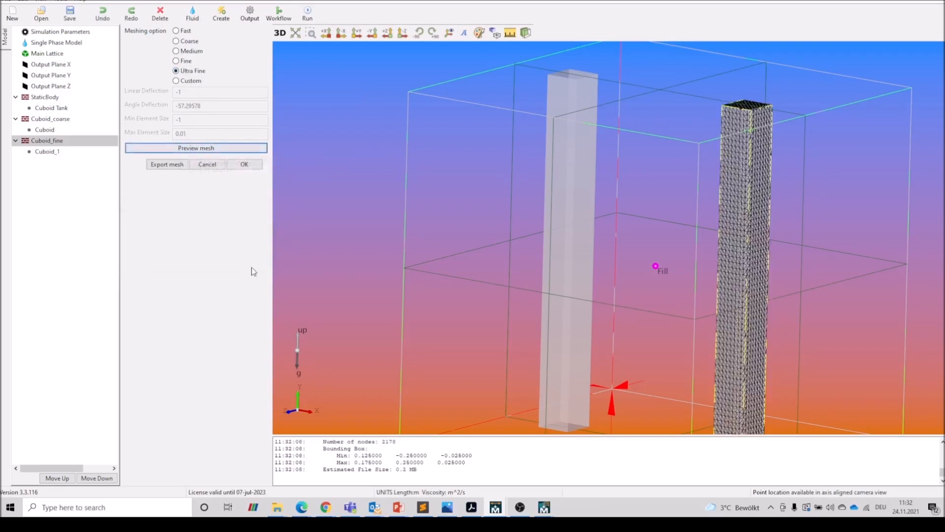
left_click(245, 165)
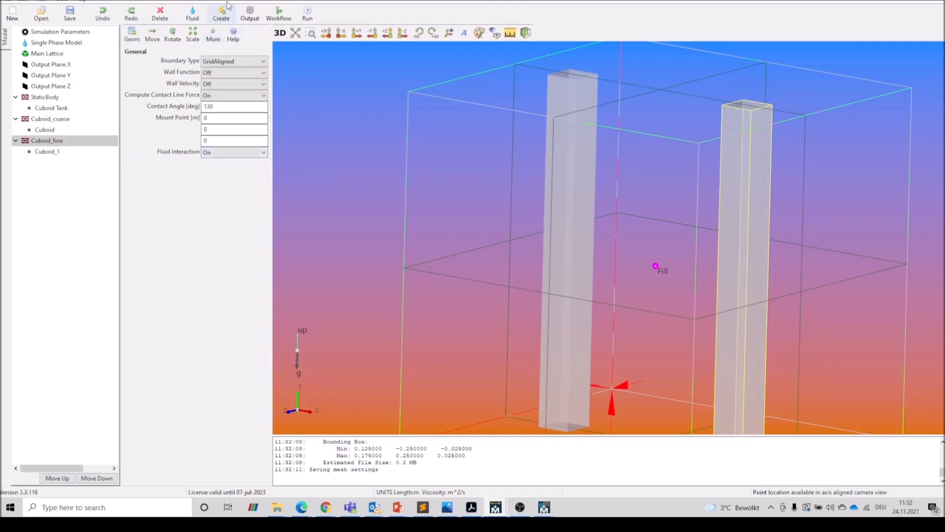
Create a moving body using the parametric Rushton impeller geometry.
left_click(228, 17)
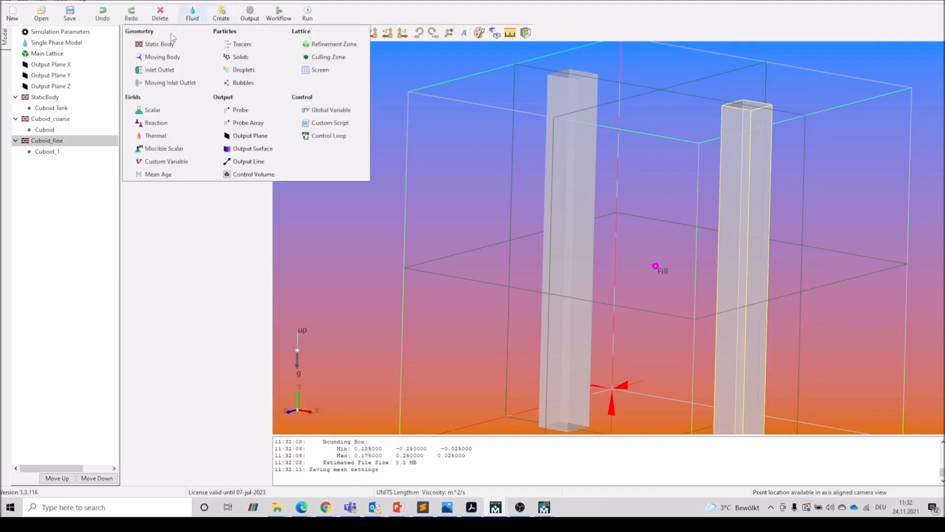
left_click(161, 57)
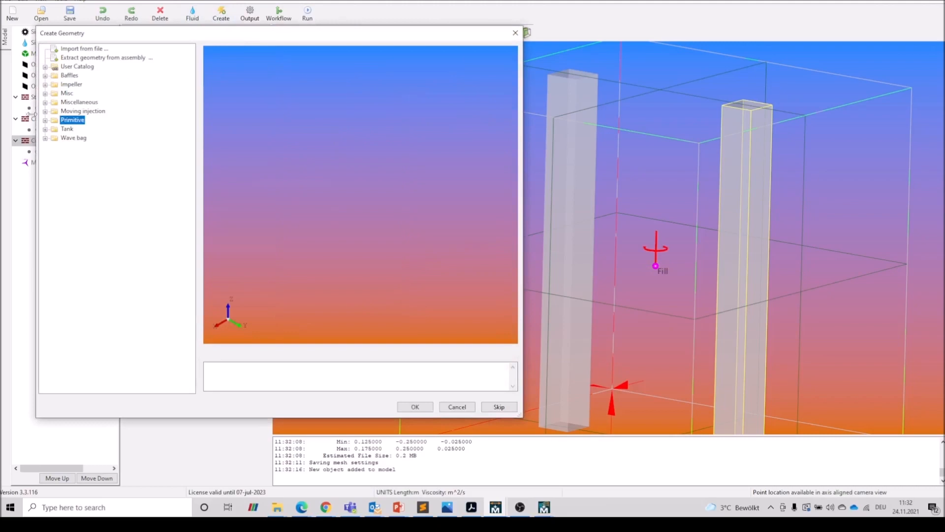
left_click(45, 85)
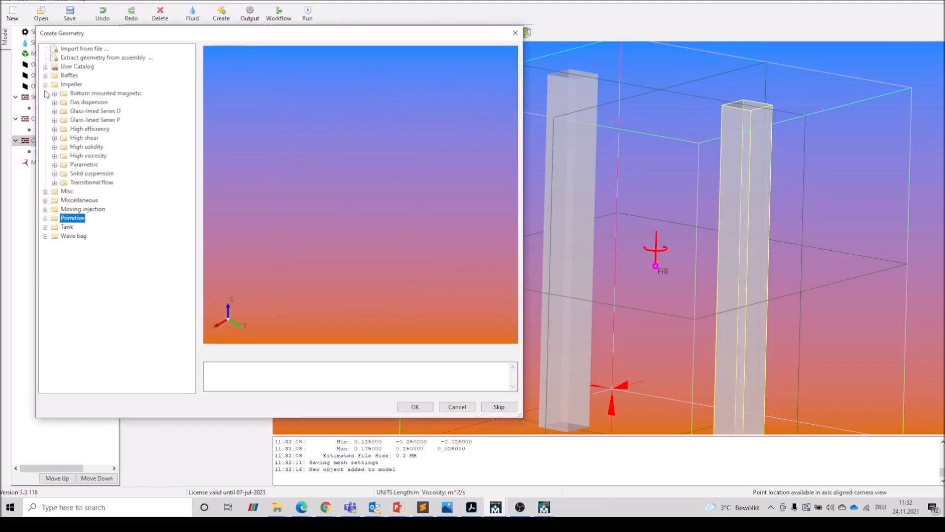
left_click(54, 165)
left_click(90, 174)
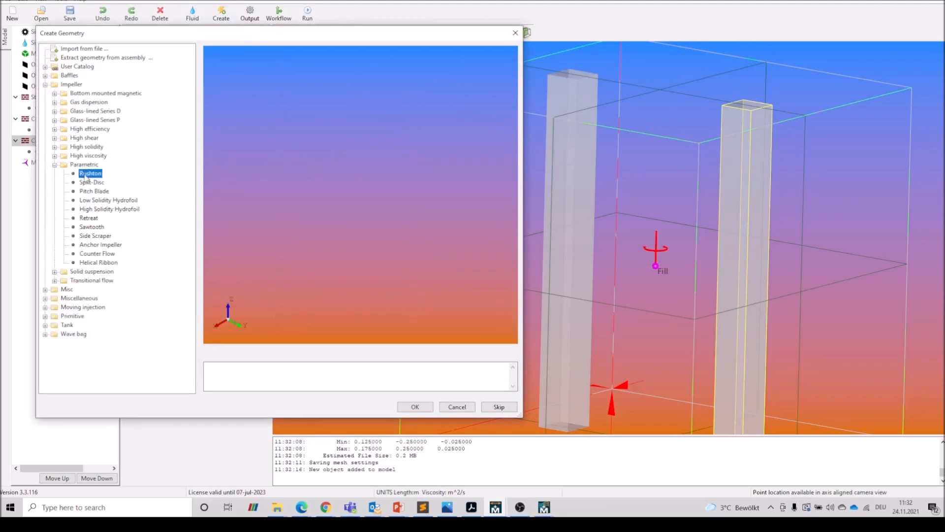
left_click(415, 406)
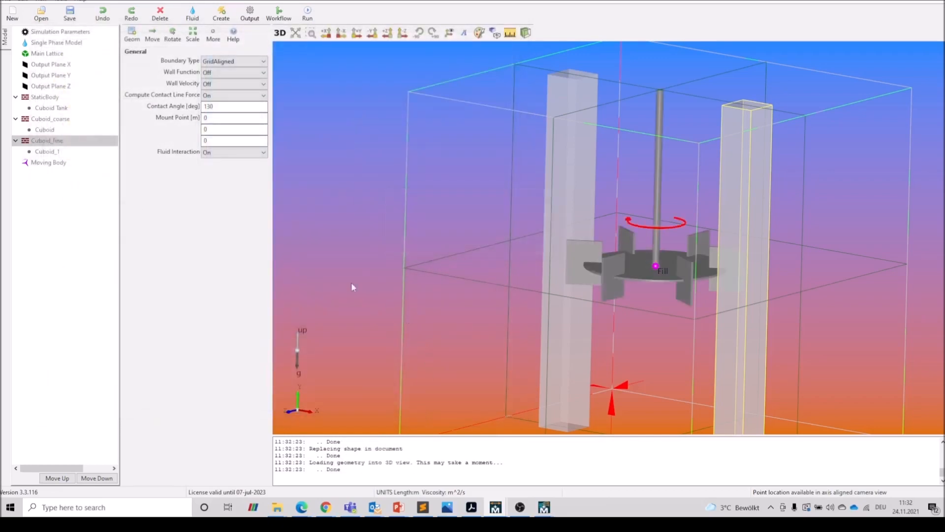
Rename the moving body as Rushton_Coarse.
left_click(52, 162)
right_click(53, 164)
left_click(77, 171)
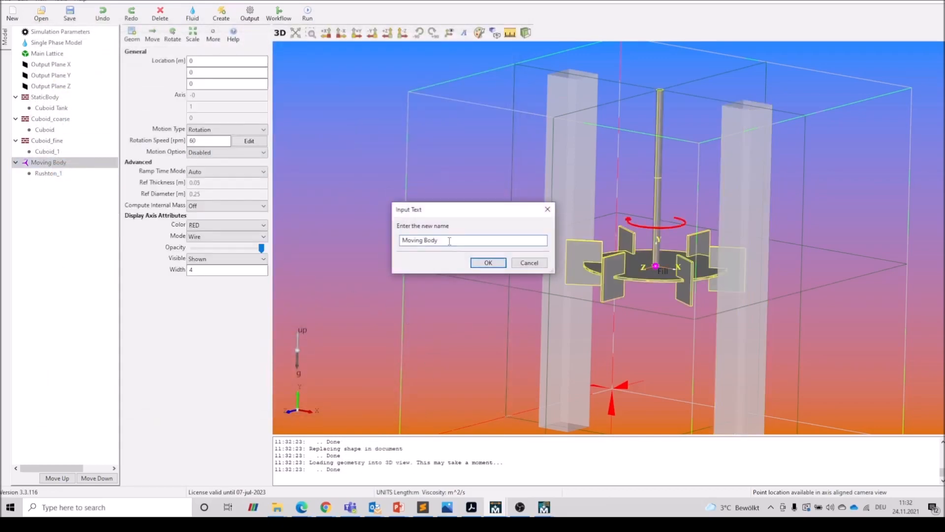
left_click_drag(449, 241, 357, 237)
type("Rush")
left_click(486, 262)
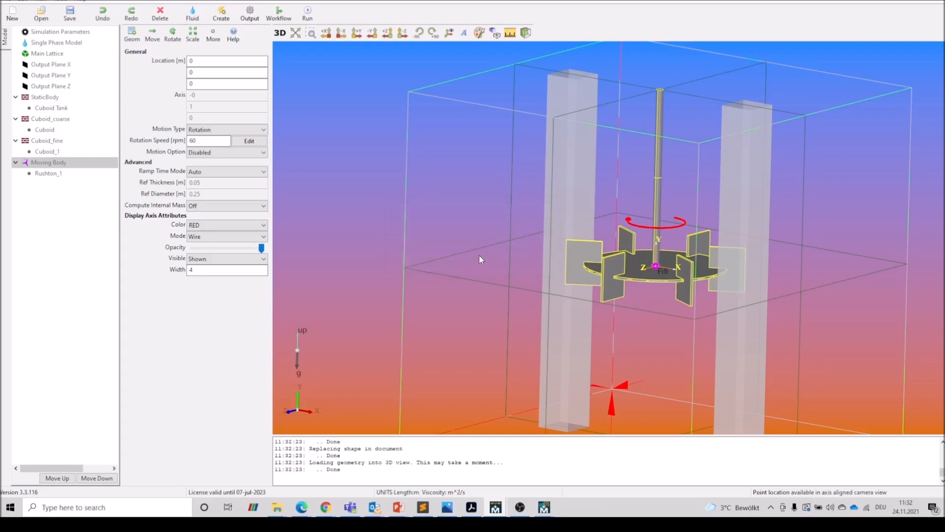
Set the shaft diameter of the Rushton impeller to 0 m.
left_click(52, 178)
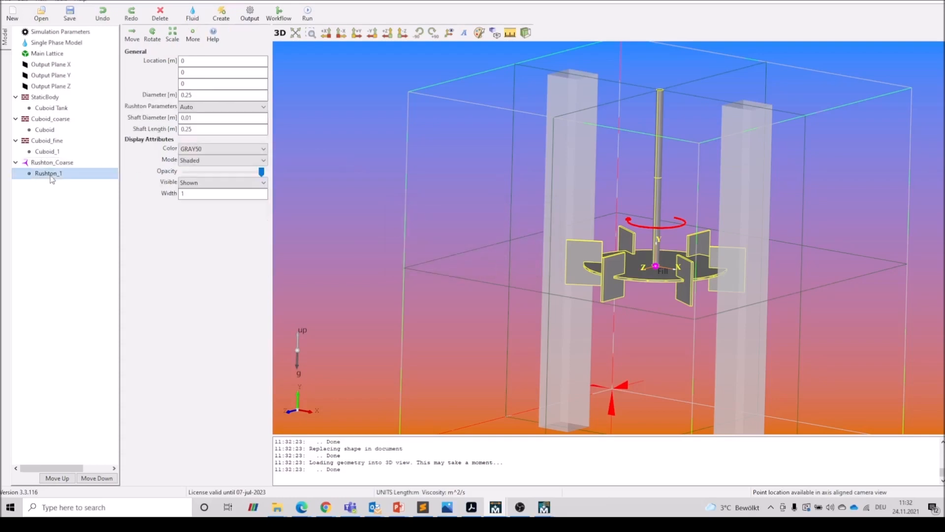
triple_click(187, 118)
type("0")
key("Return")
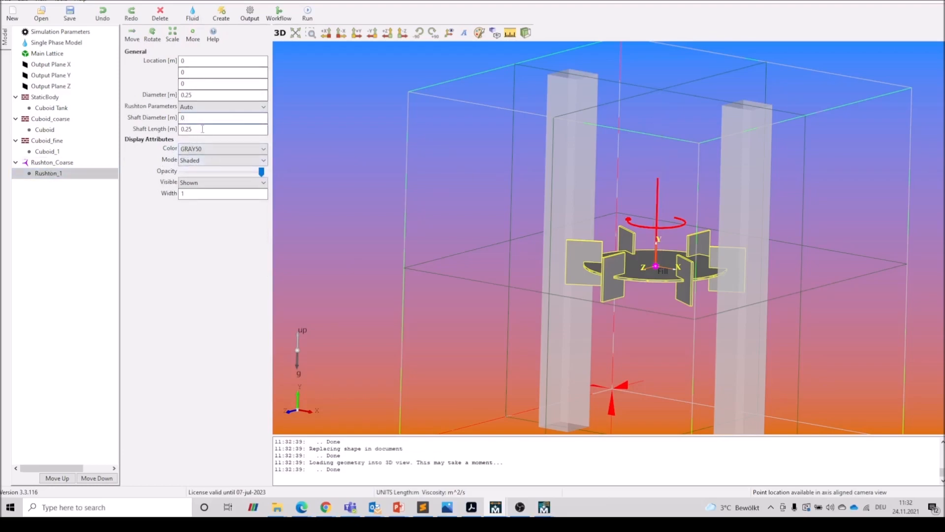
Set the diameter of the Rushton impeller to 0.2 m and check its fit between the two columns.
double_click(196, 94)
left_click(208, 95)
key("BackSpace")
key("Return")
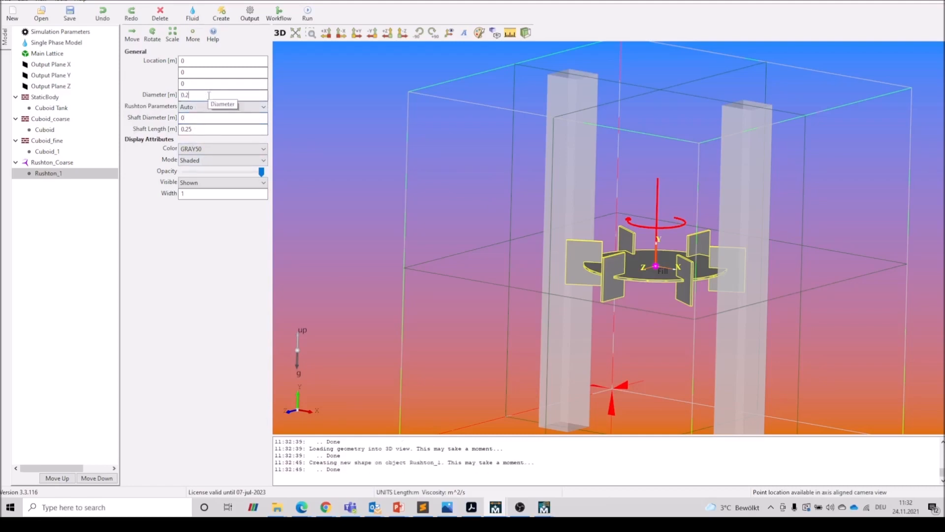
left_click_drag(689, 352, 579, 234)
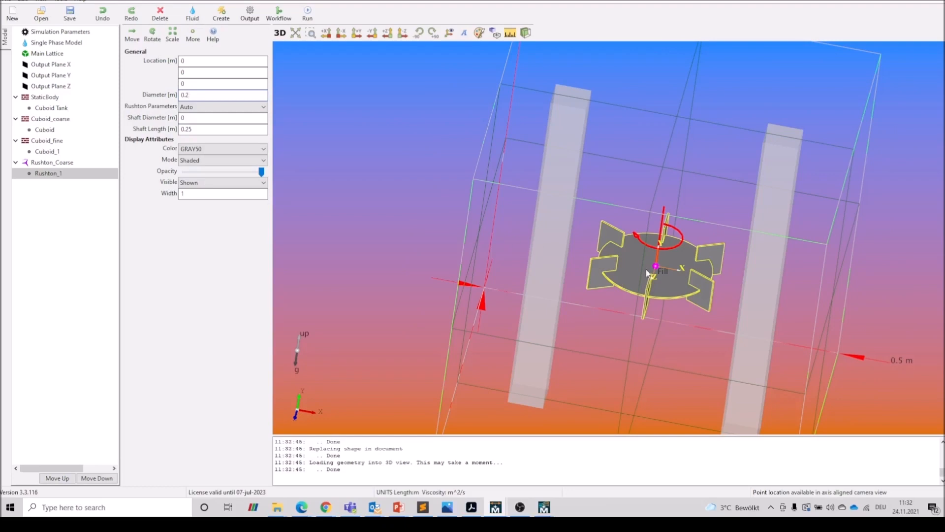
left_click_drag(786, 343, 758, 300)
Try a Y location of -0.1 m for Rushton_Coarse, and set it to 0.1 m instead.
left_click(59, 164)
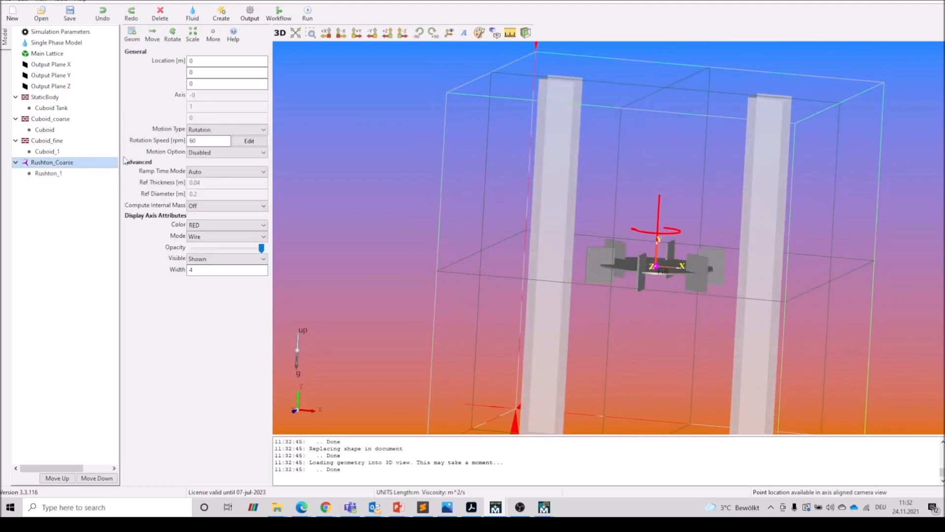
double_click(206, 74)
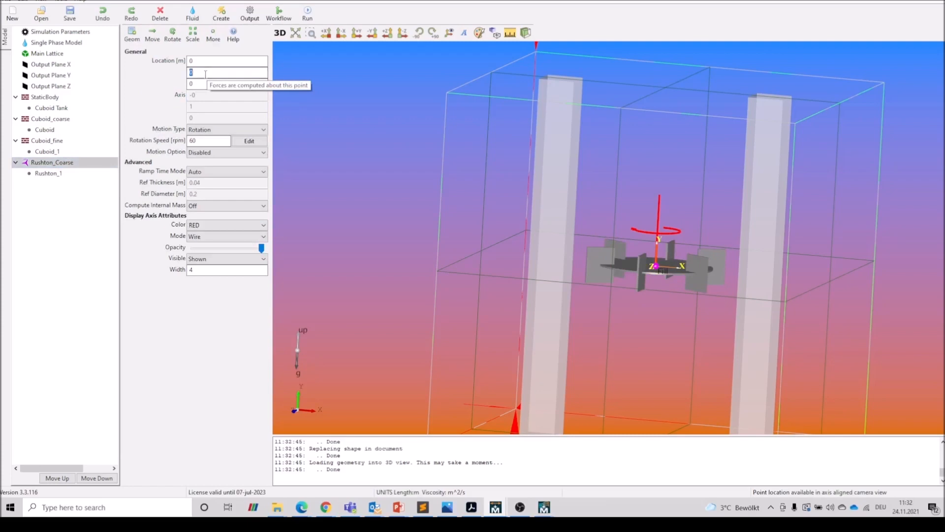
type("-0.1")
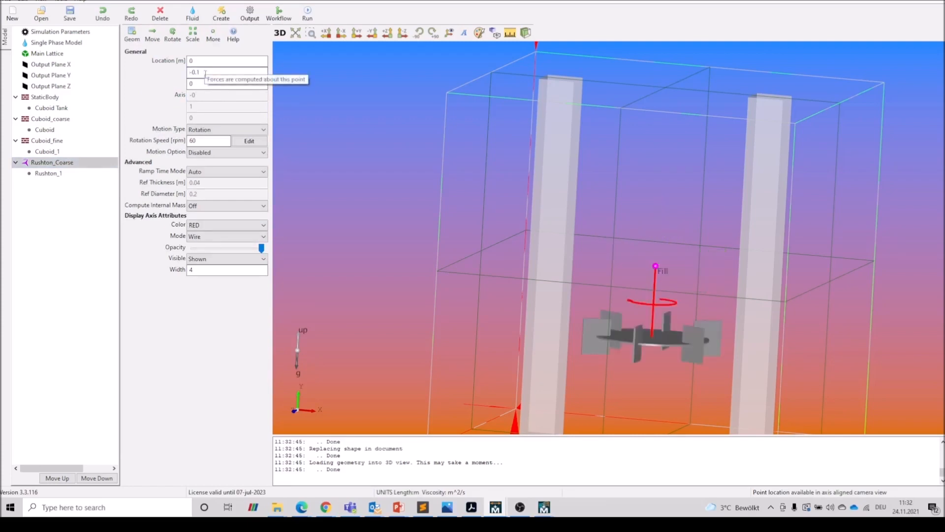
key("Home")
key("Delete")
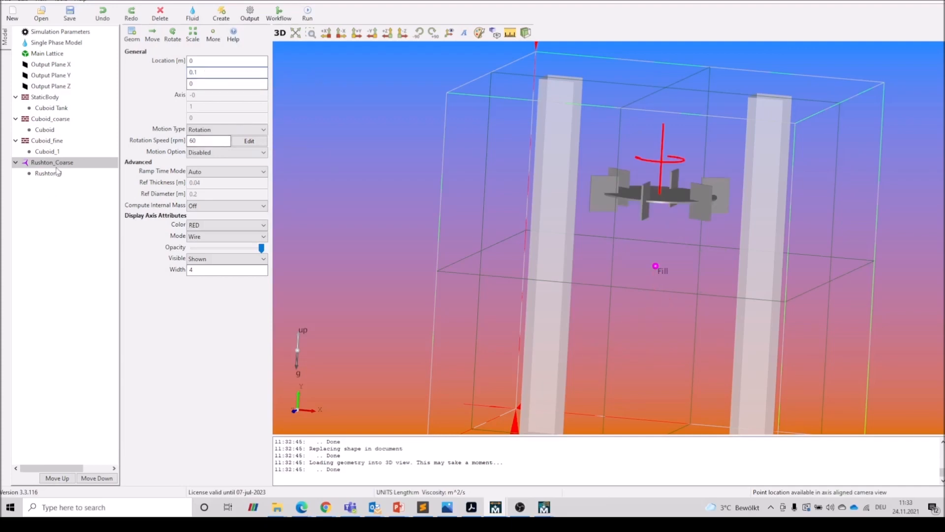
Duplicate the moving body Rushton_Coarse together with its impeller and rename the copy as Rushton_Fine.
right_click(58, 172)
left_click(80, 197)
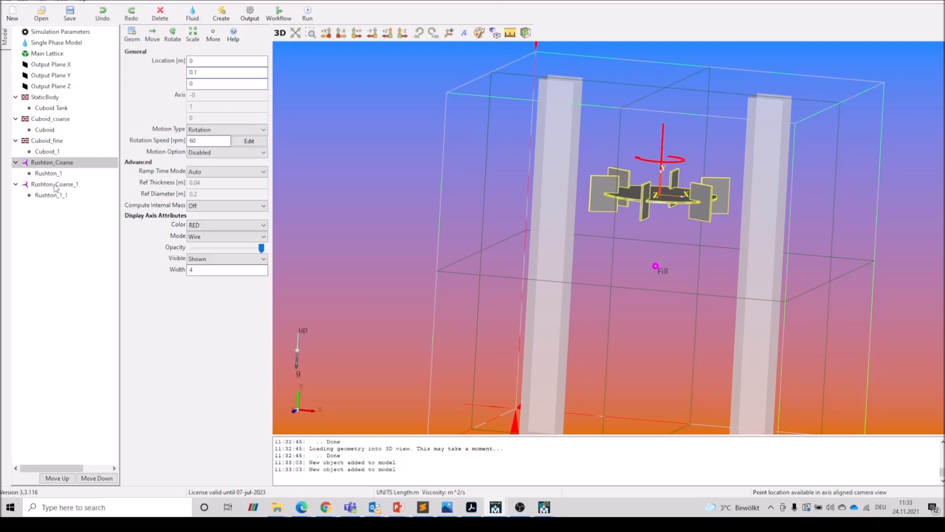
left_click(56, 186)
right_click(57, 186)
left_click(74, 192)
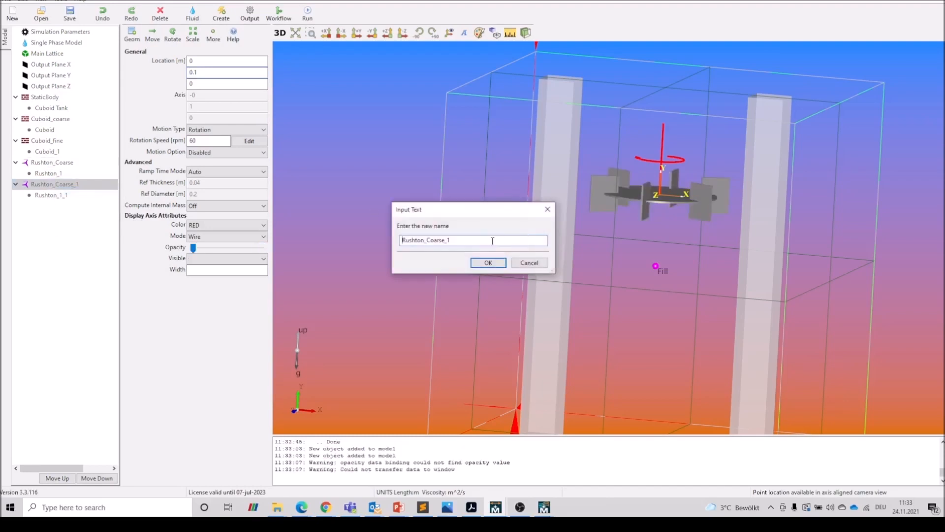
left_click_drag(453, 241, 427, 241)
type("Fin")
left_click(488, 262)
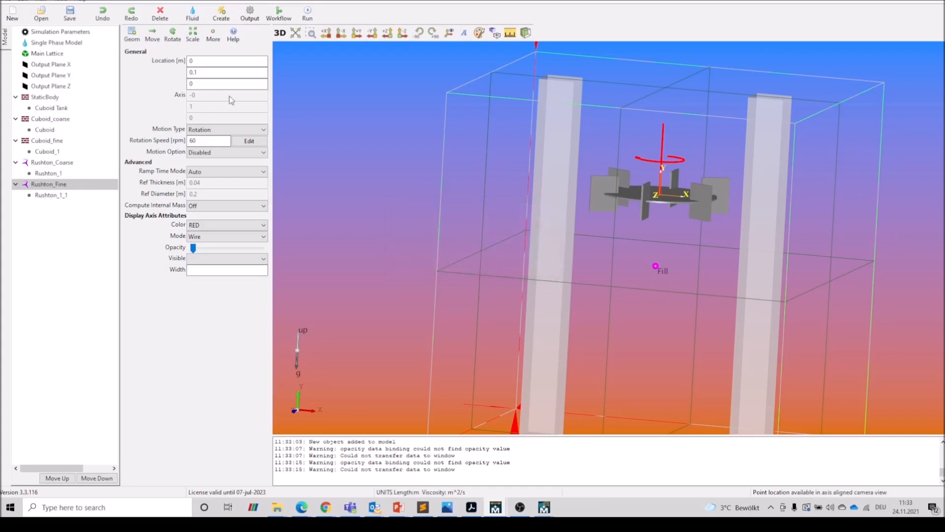
Set the Y location of Rushton_Fine to -0.1 m so it sits below the coarse impeller.
double_click(204, 72)
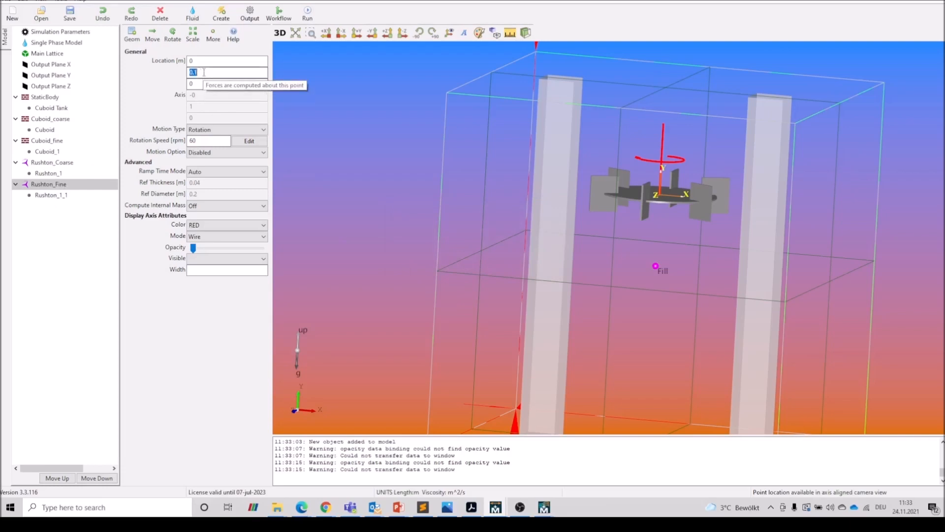
key("Home")
type("-")
key("Return")
left_click_drag(833, 316, 818, 302)
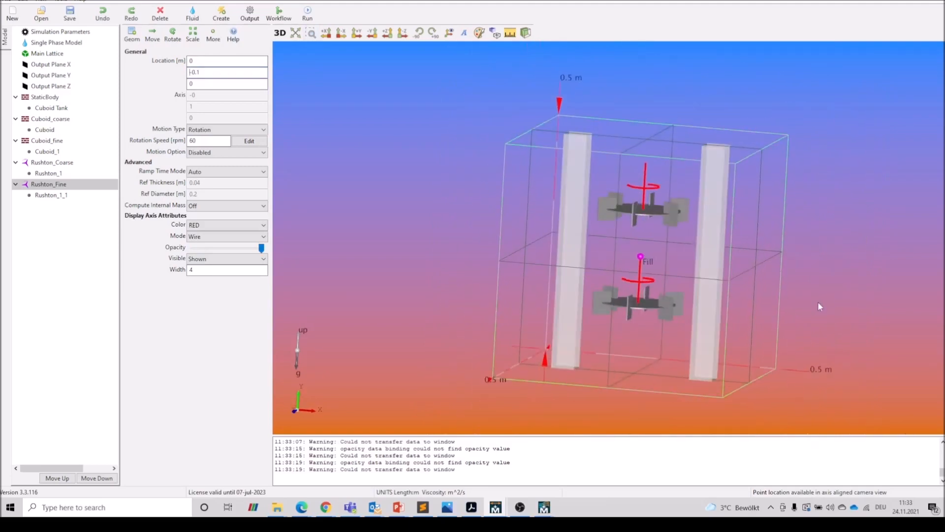
Preview the mesh of Rushton_Coarse with the Custom meshing option and accept its mesh settings.
left_click(55, 163)
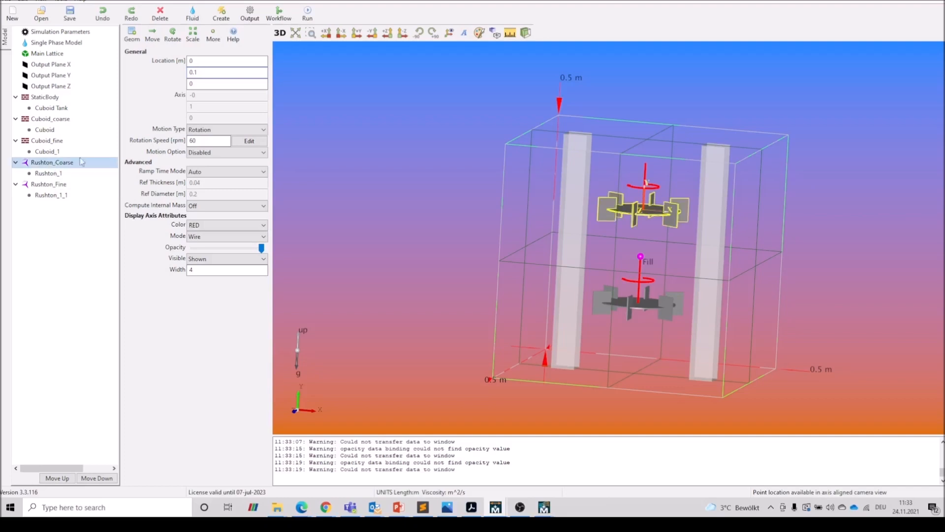
left_click(212, 34)
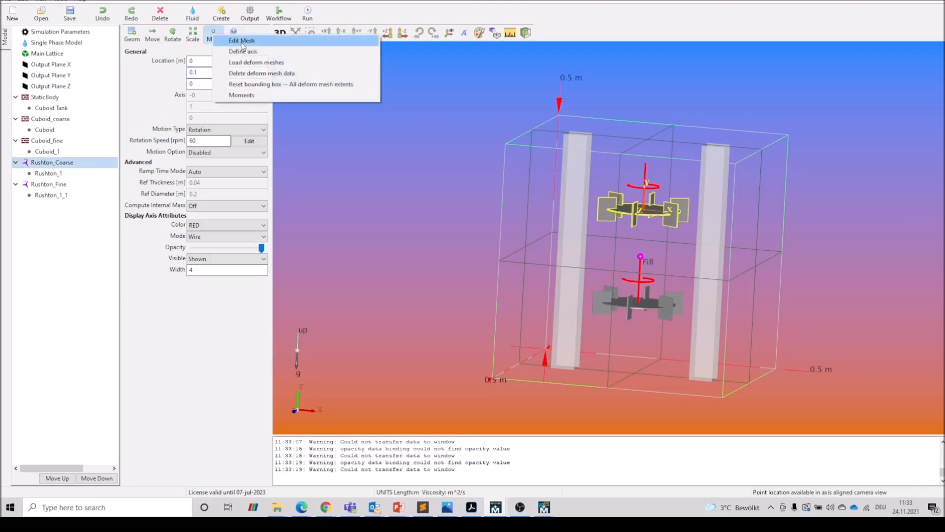
left_click(241, 40)
left_click(192, 147)
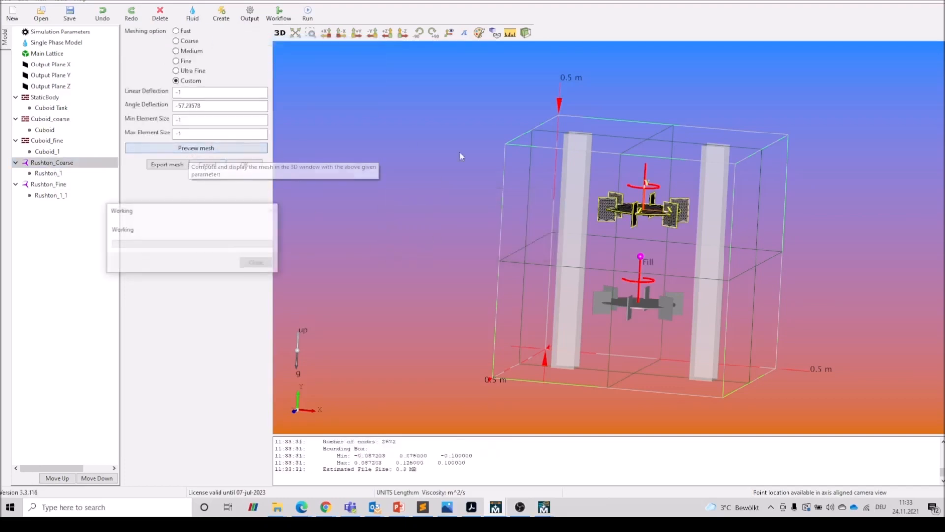
scroll(641, 189, "up", 5)
left_click_drag(641, 189, 602, 203)
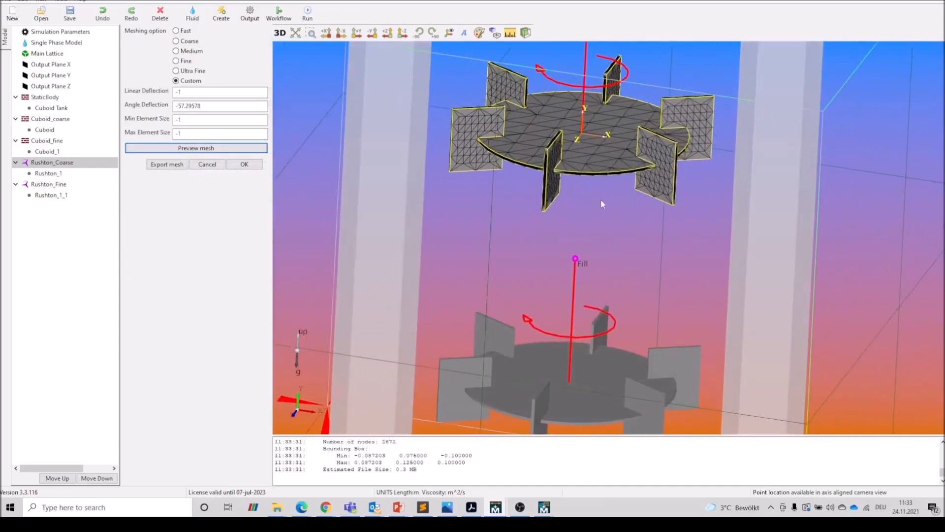
left_click(228, 167)
Edit the mesh of Rushton_Fine and preview it with the Ultra Fine meshing option.
left_click(61, 186)
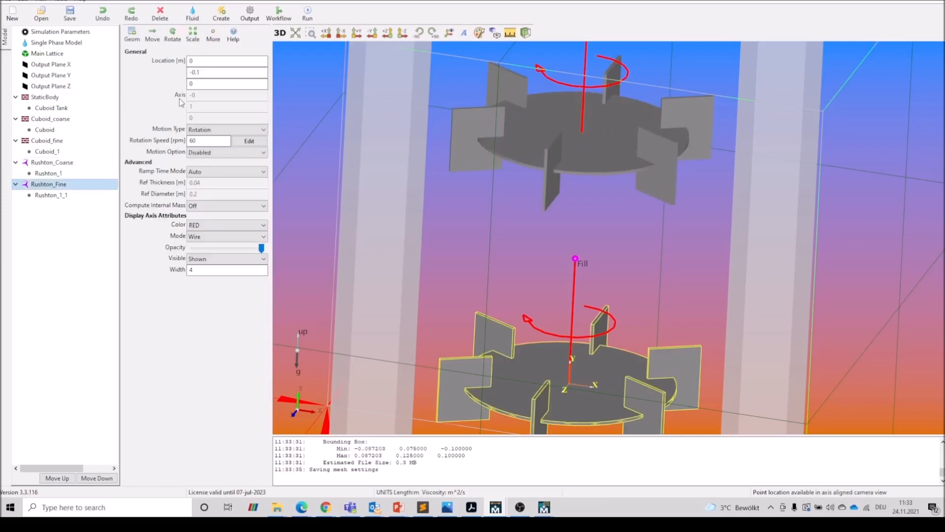
left_click(212, 36)
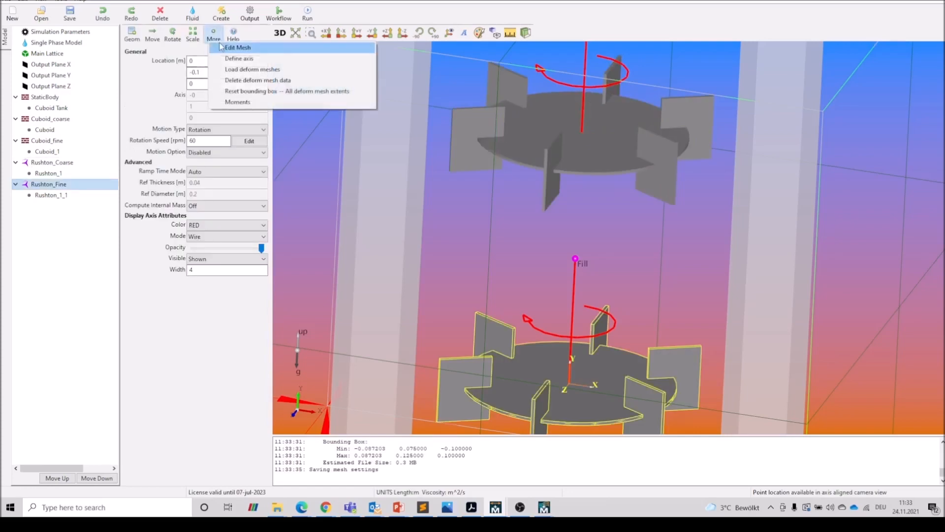
left_click(235, 48)
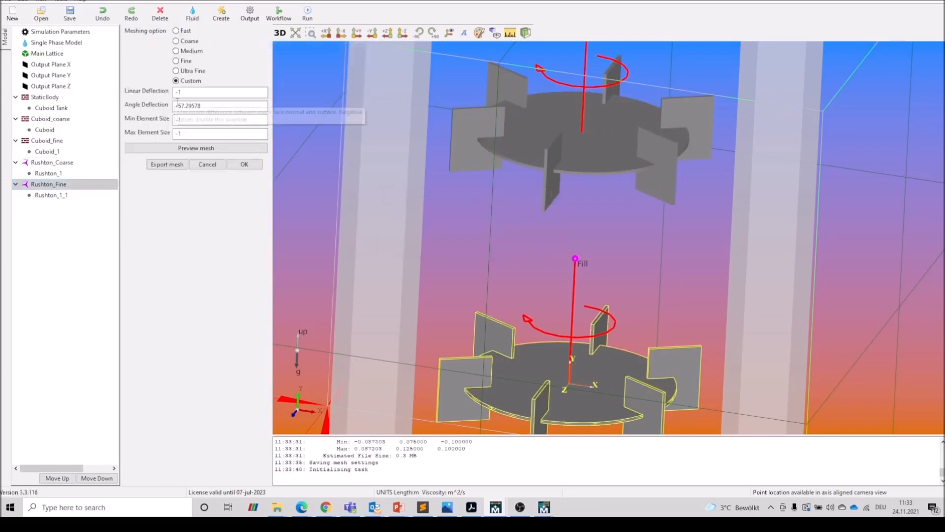
left_click(183, 71)
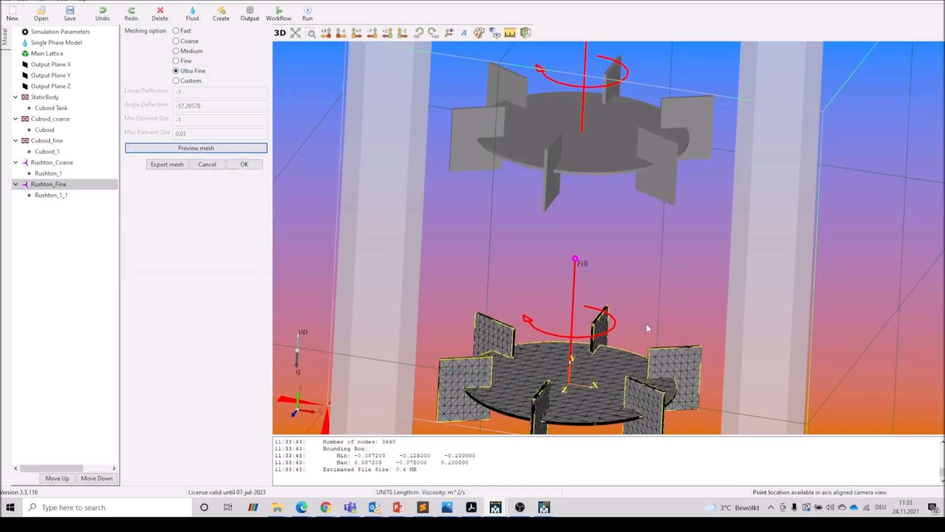
middle_click_drag(665, 344, 651, 257)
scroll(643, 288, "up", 2)
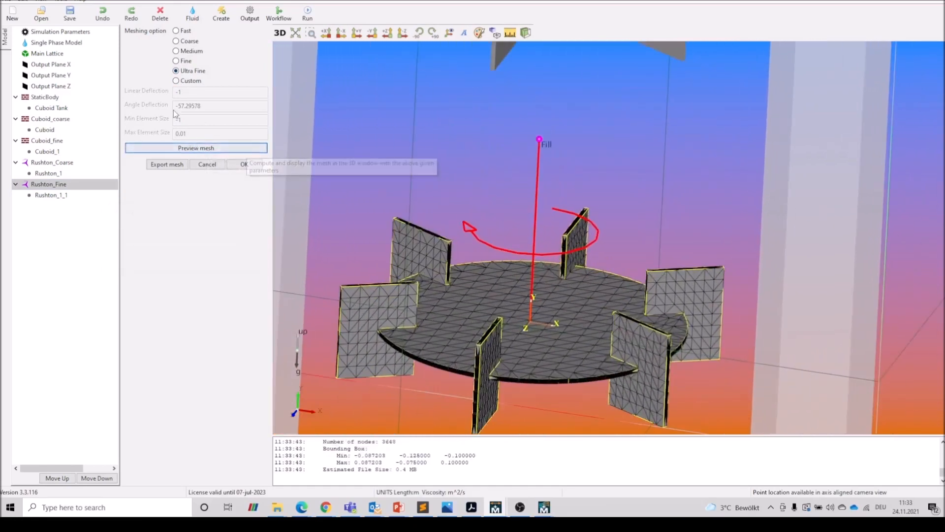
Switch the Rushton_Fine mesh to Custom with a max element size of 0.002, preview it and accept the settings.
left_click(176, 81)
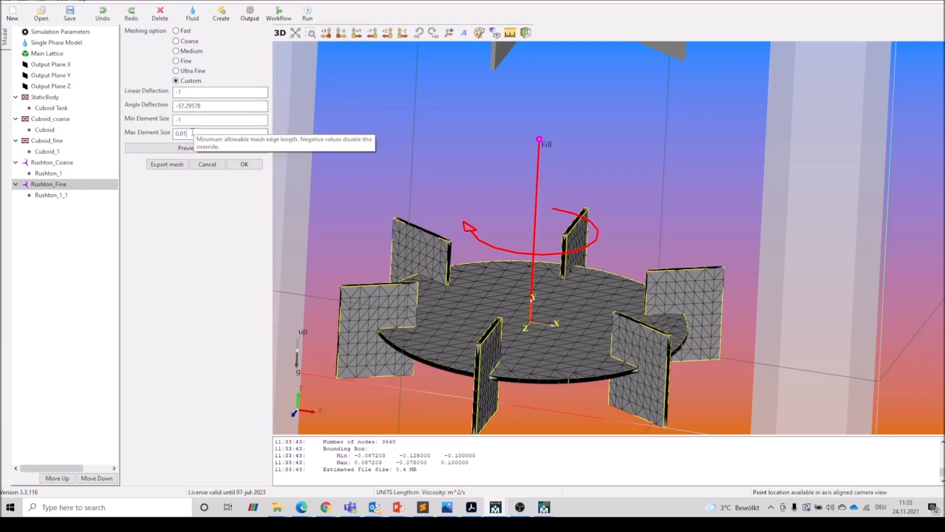
key("BackSpace")
type("02")
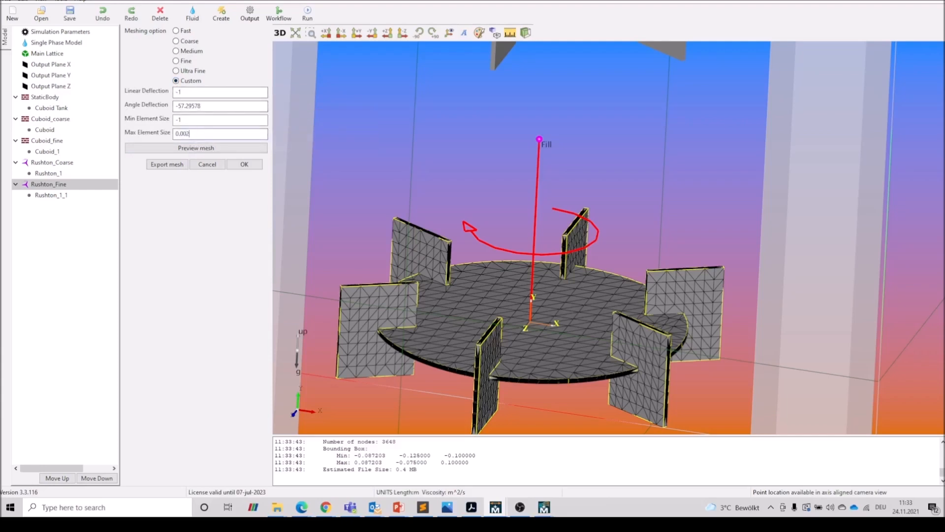
left_click(204, 149)
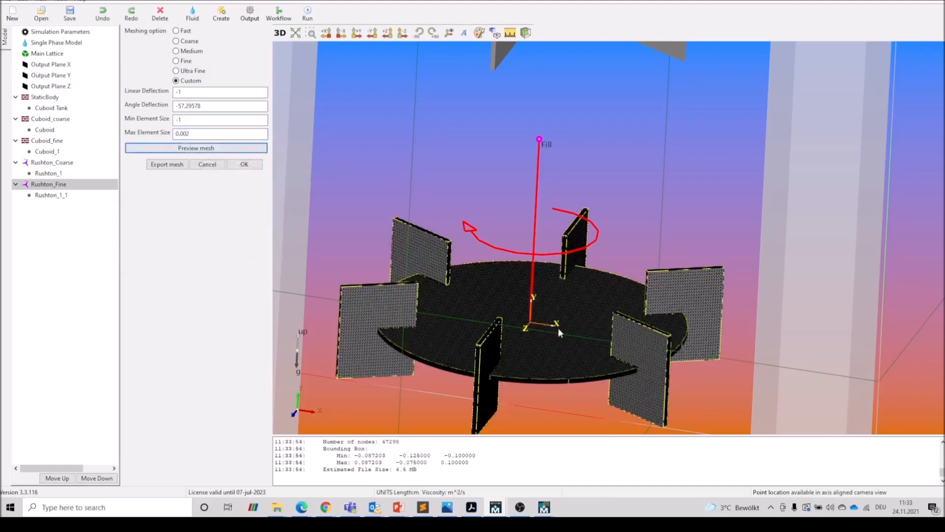
scroll(561, 330, "up", 5)
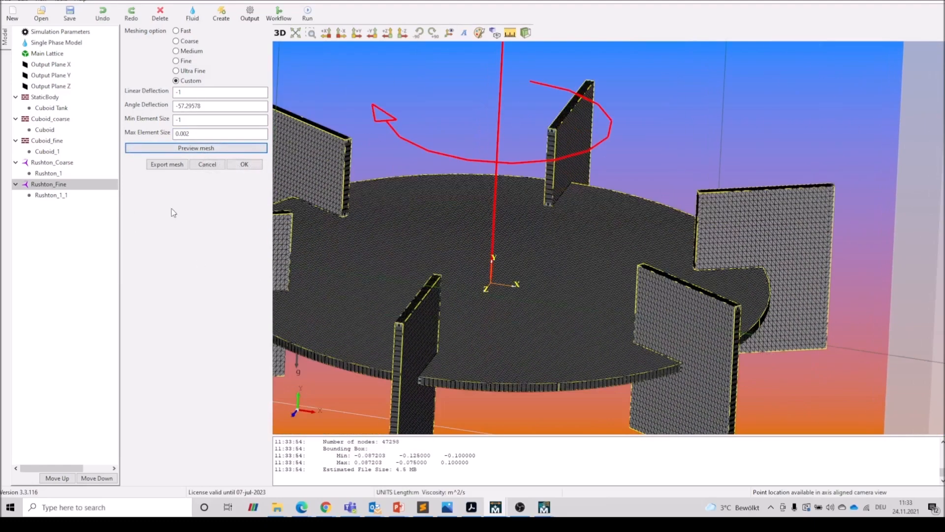
left_click(243, 164)
scroll(660, 246, "down", 5)
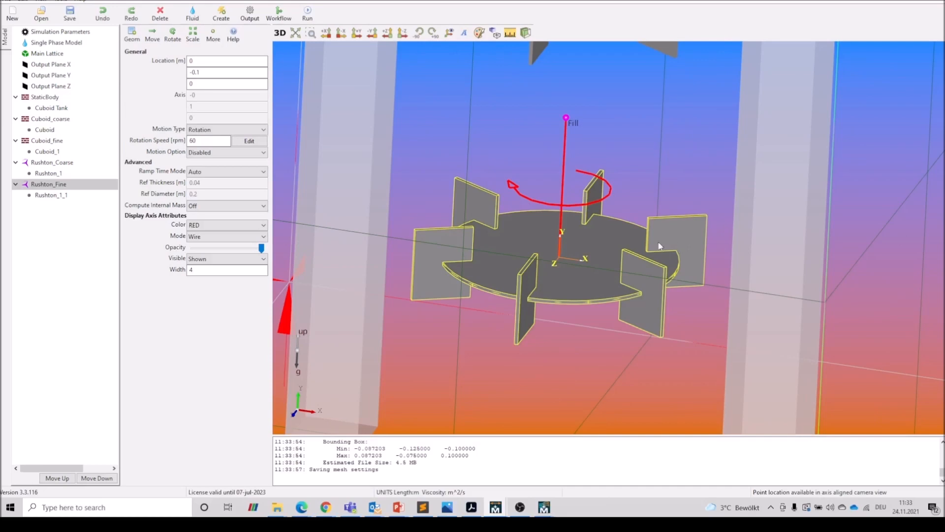
Set the simulation's max run time to 10 s and its resolution LX to 150.
left_click(66, 33)
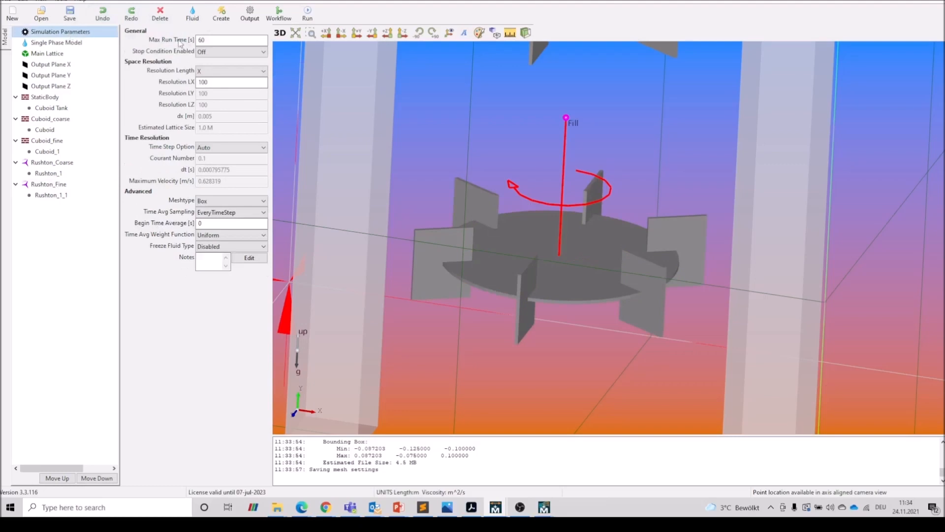
double_click(204, 41)
type("10")
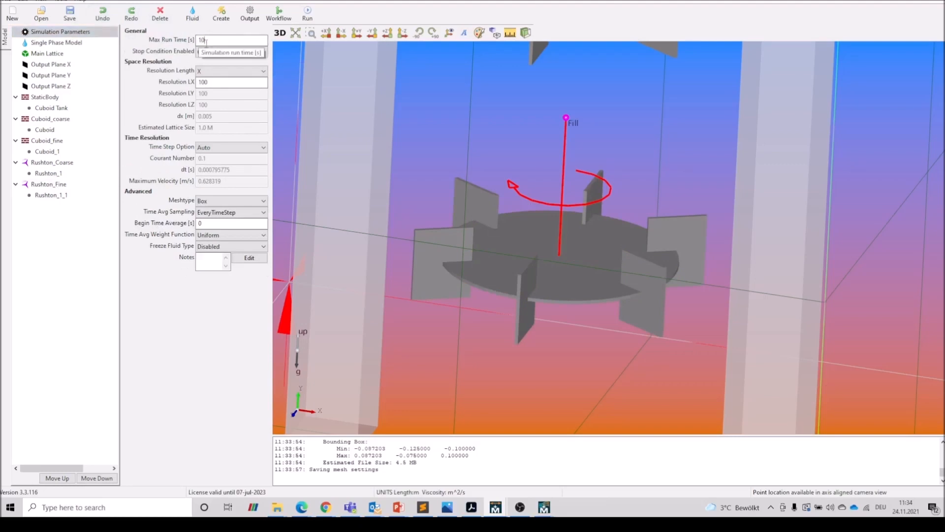
double_click(221, 83)
type("150")
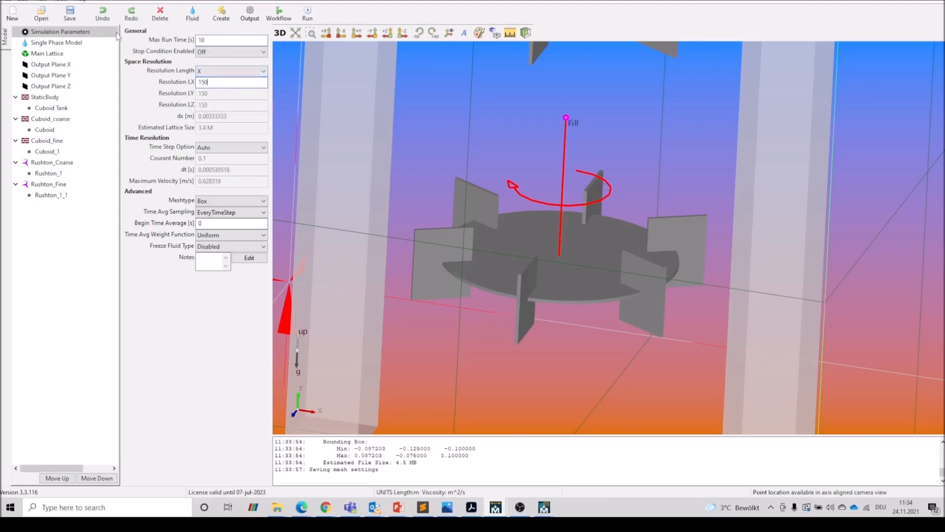
Set the output write interval to 0.01 s for both the statistics and the planes.
left_click(249, 14)
left_click_drag(252, 34, 425, 96)
double_click(359, 116)
type("0.01")
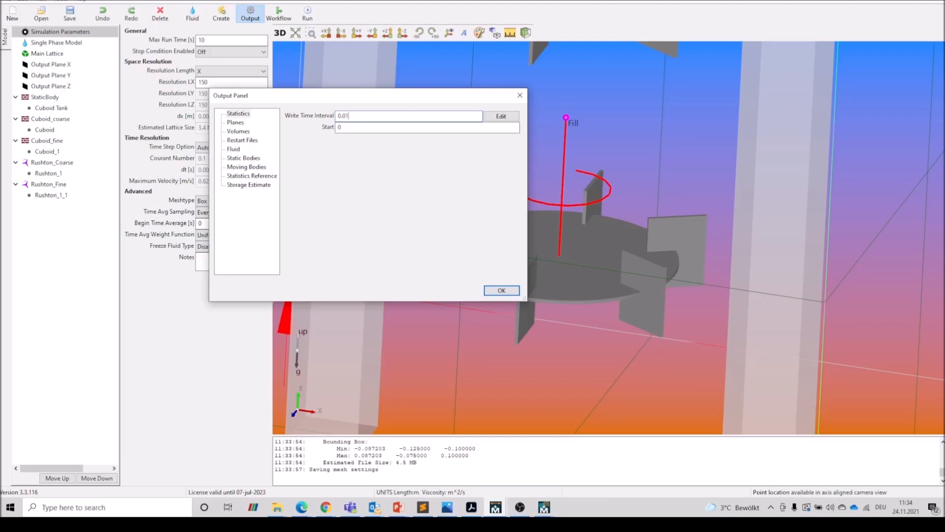
left_click(238, 122)
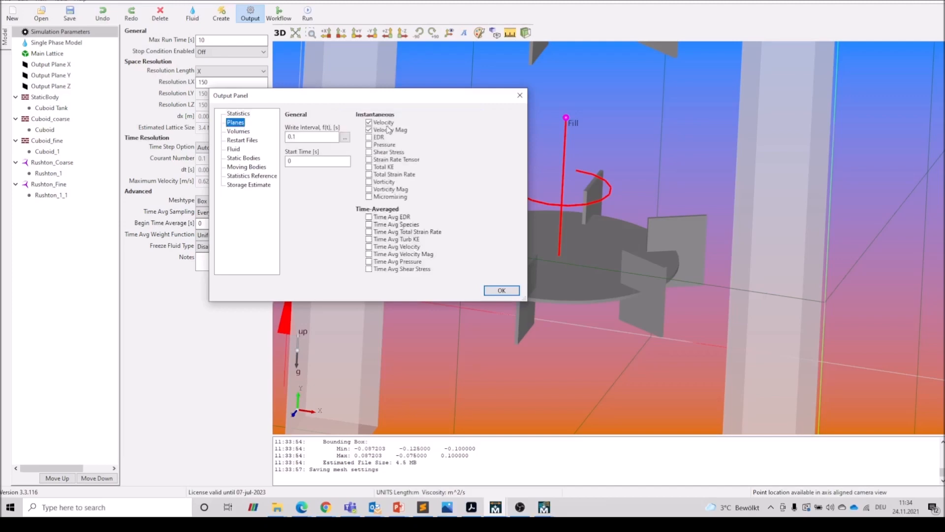
double_click(311, 138)
type("0")
Add Vorticity Mag to the instantaneous volume outputs and look through the restart file and fluid output settings.
left_click(238, 132)
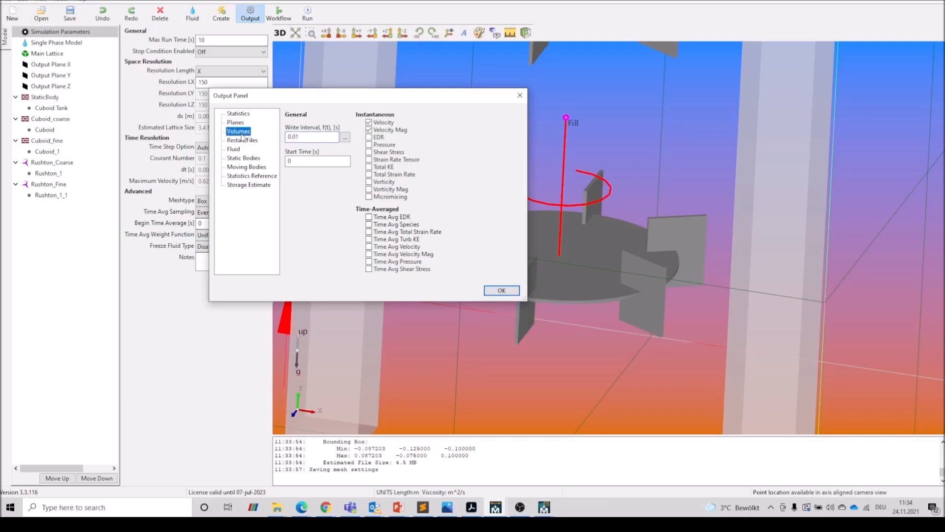
left_click(369, 189)
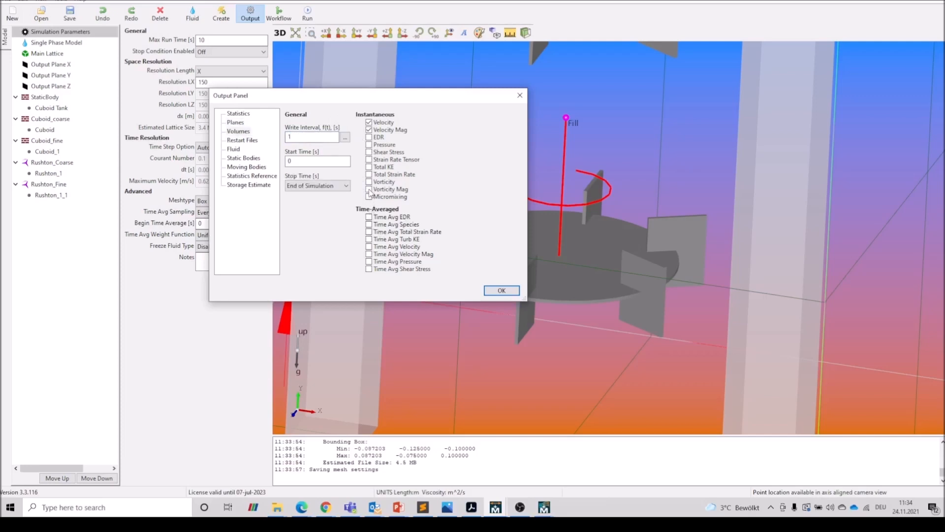
left_click(244, 142)
left_click(234, 149)
Enable output forces for the static bodies and time-averaged stresses for the moving bodies, and accept the output settings.
left_click(243, 158)
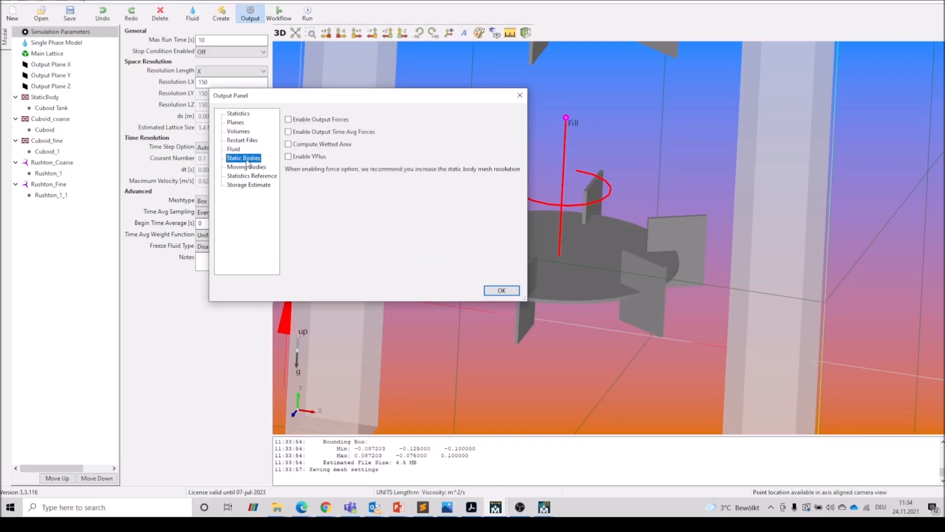
left_click(289, 121)
left_click(245, 168)
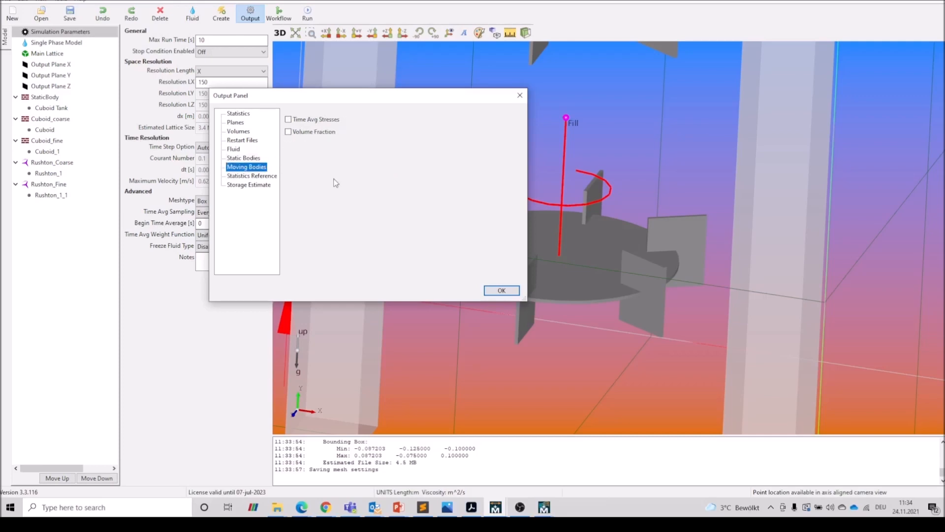
left_click(289, 120)
left_click(501, 291)
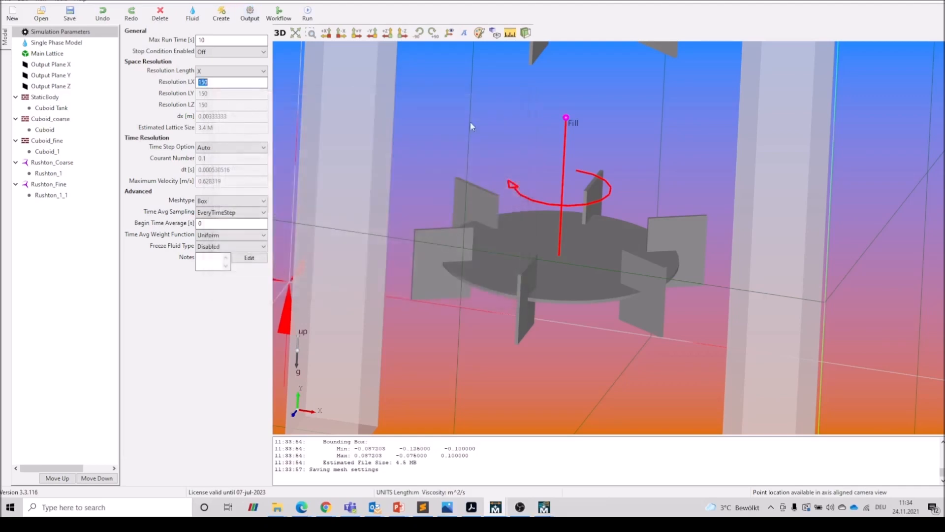
Prepare the run by saving the model as simulation.msb in Body_Color and using that folder as the case directory.
left_click(310, 14)
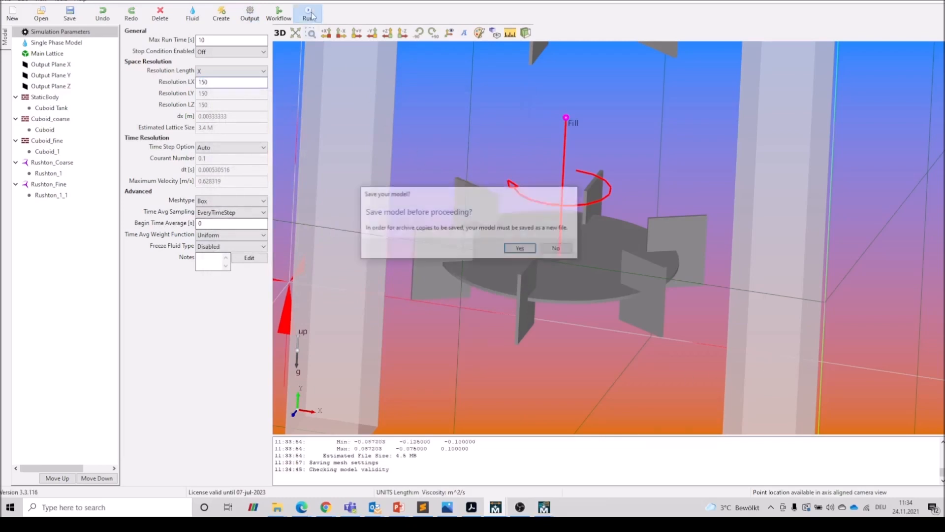
left_click(519, 247)
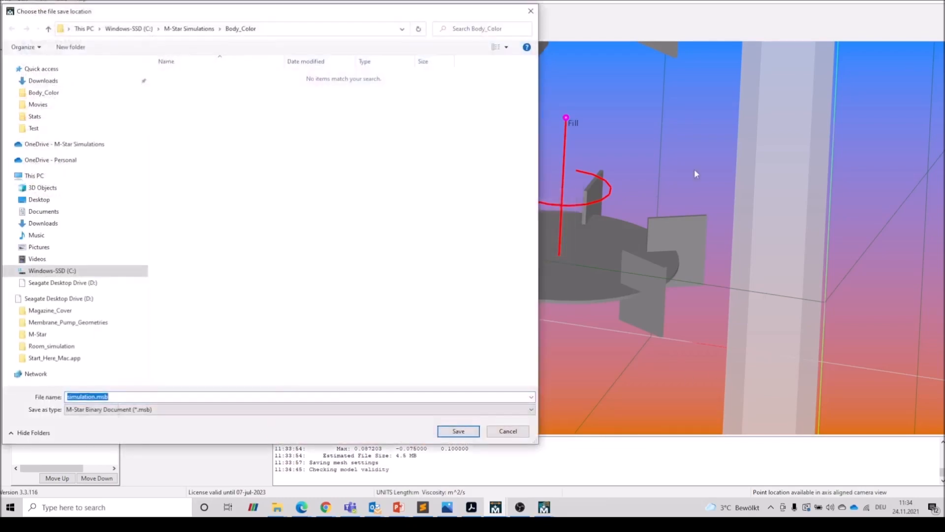
left_click(458, 431)
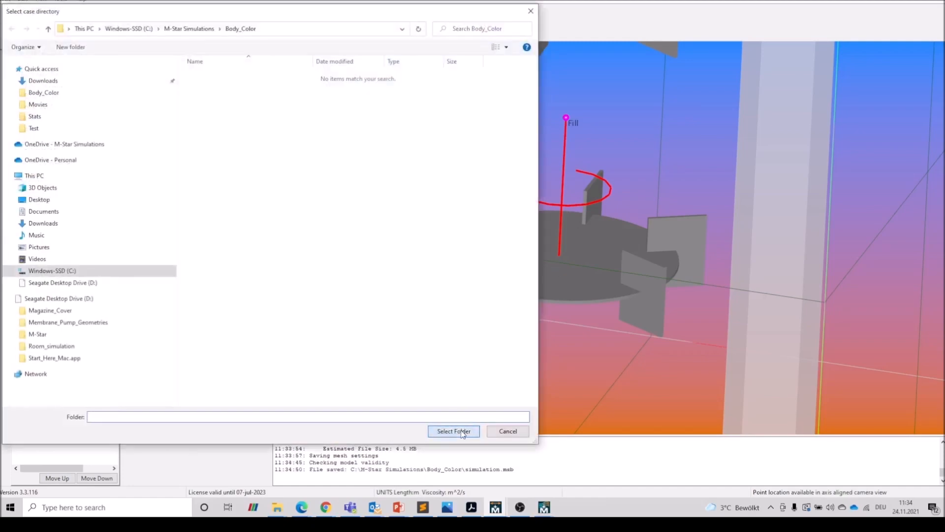
left_click(453, 430)
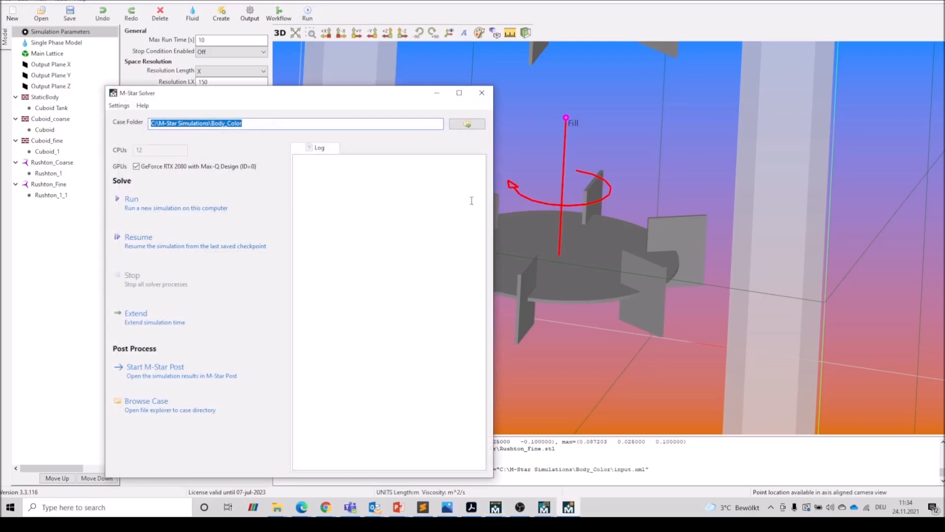
Run the new simulation on this computer and open its results in M-Star Post.
left_click(172, 208)
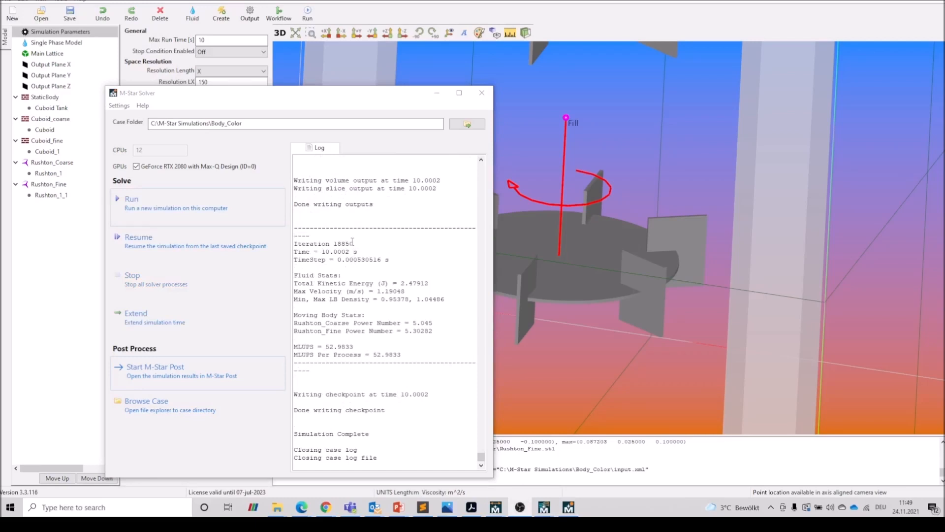
left_click(222, 374)
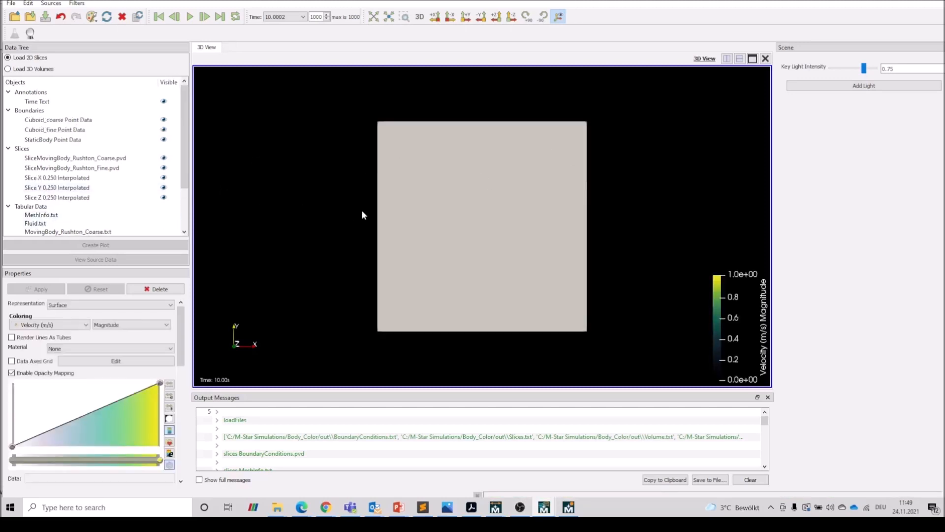
Hide the StaticBody Point Data boundary to reveal the columns and impellers inside the tank.
left_click_drag(432, 199, 494, 234)
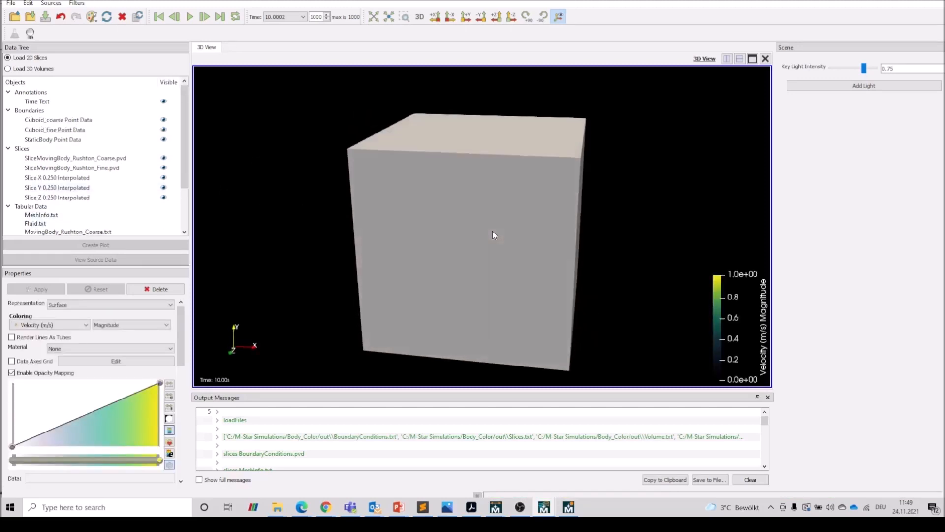
left_click(164, 140)
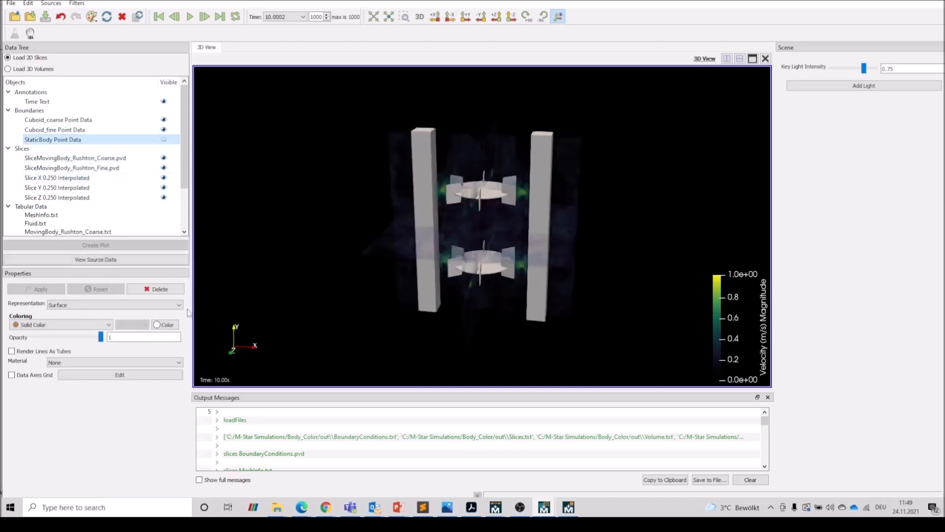
Make the velocity colouring of the interpolated slices fully opaque, with its range maximum at about 0.69 m/s.
left_click(103, 181)
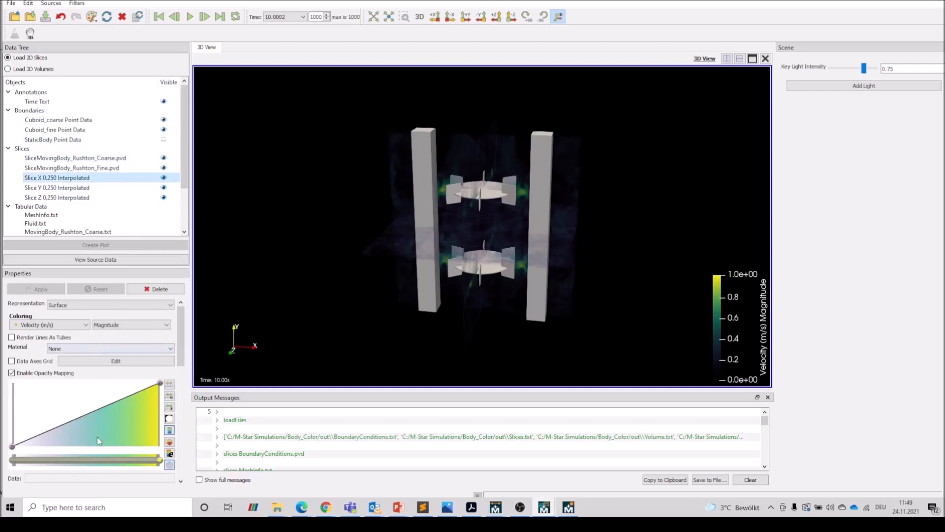
left_click_drag(612, 280, 650, 274)
left_click(169, 419)
left_click_drag(515, 303, 522, 262)
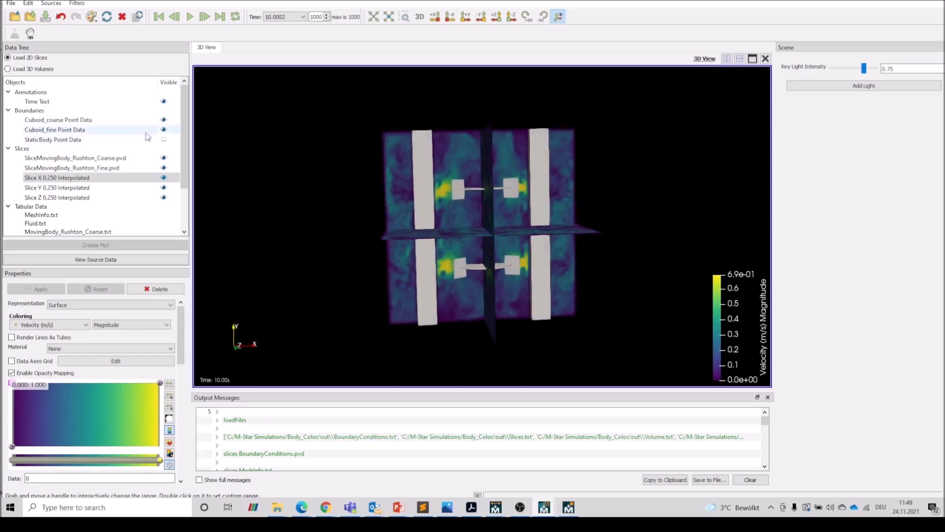
Hide the Slice X, Slice Y and Slice Z 0.250 Interpolated planes.
left_click(164, 178)
left_click(163, 187)
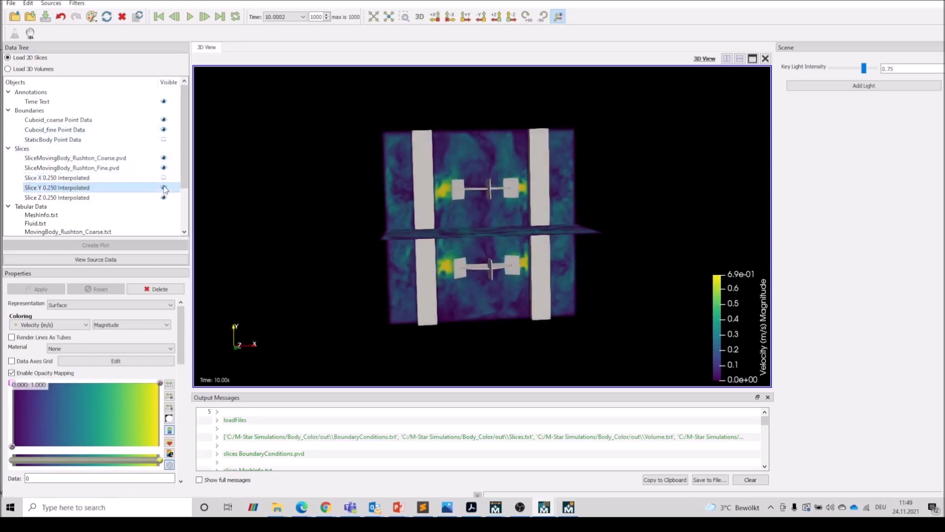
left_click(164, 198)
Color the SliceMovingBody_Rushton_Coarse and SliceMovingBody_Rushton_Fine impellers by Shear Stress (Pa).
left_click_drag(411, 192, 585, 270)
scroll(585, 270, "up", 5)
scroll(585, 270, "down", 2)
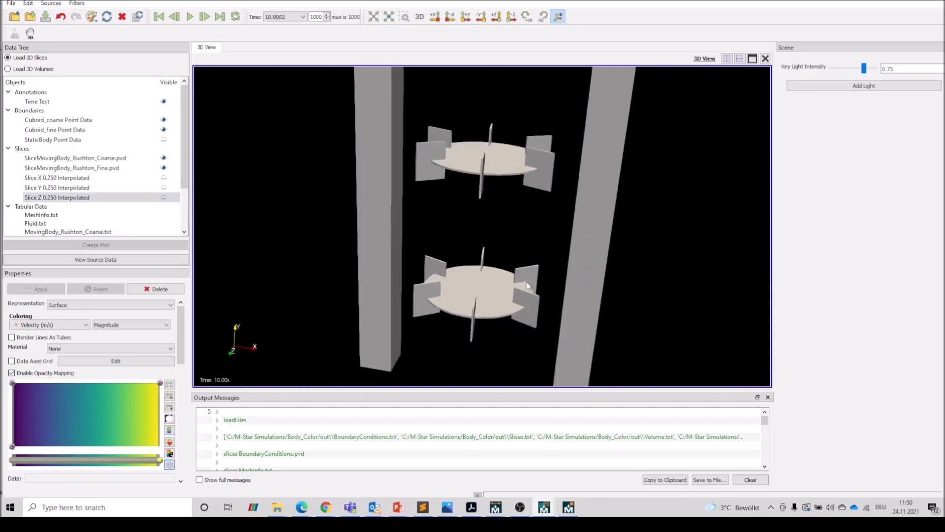
left_click(80, 160)
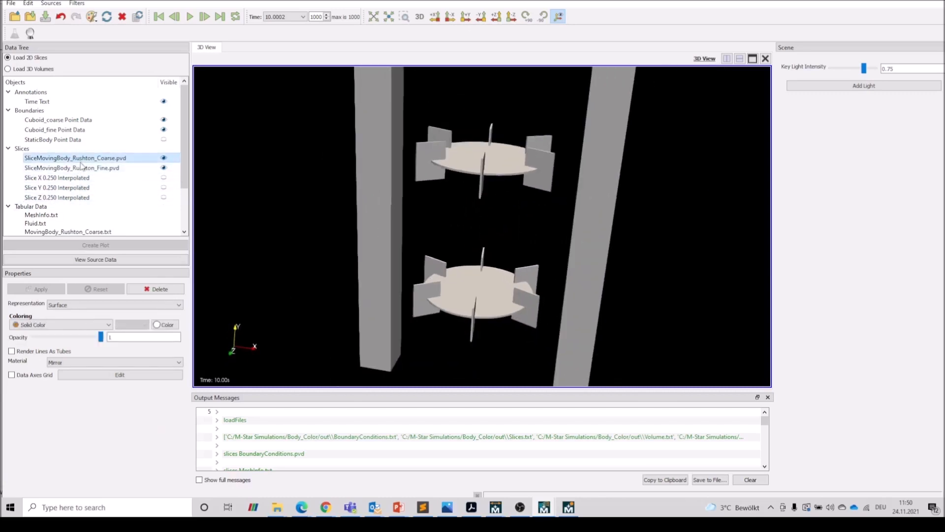
left_click(49, 326)
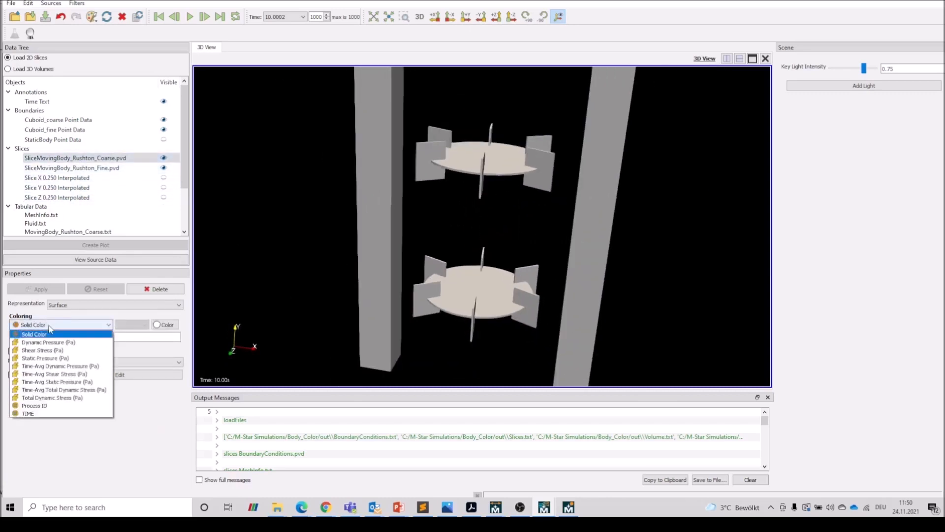
left_click(46, 351)
left_click(69, 167)
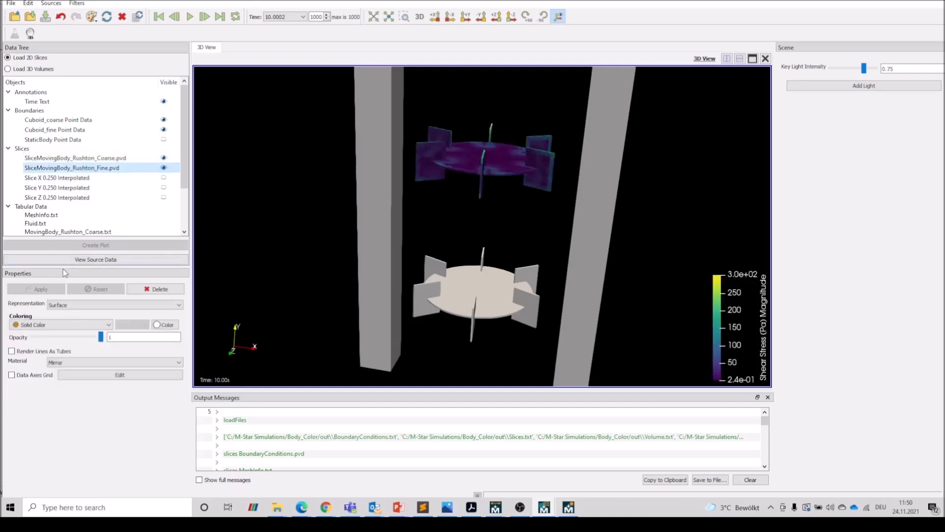
left_click(58, 327)
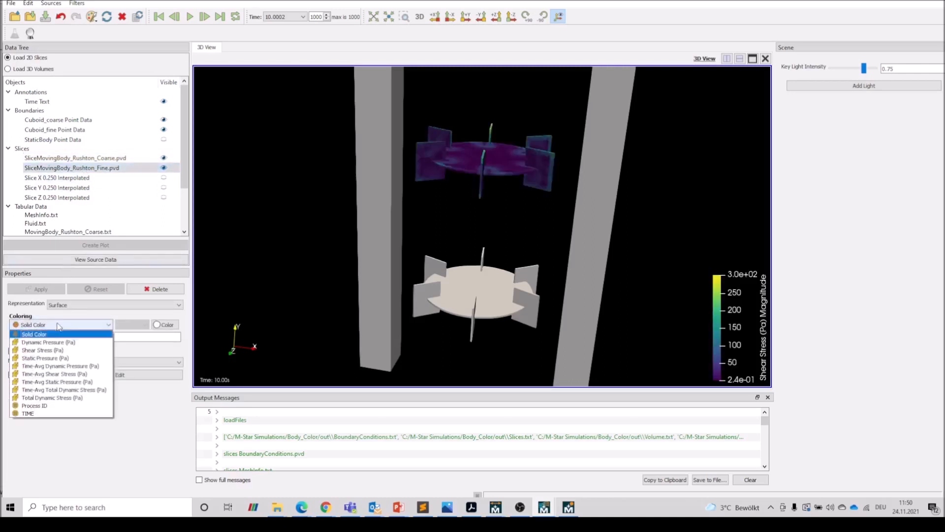
left_click(46, 351)
Apply the Rainbow Uniform colour preset to the impellers' shear stress and lower its range maximum to about 200 Pa.
left_click(169, 441)
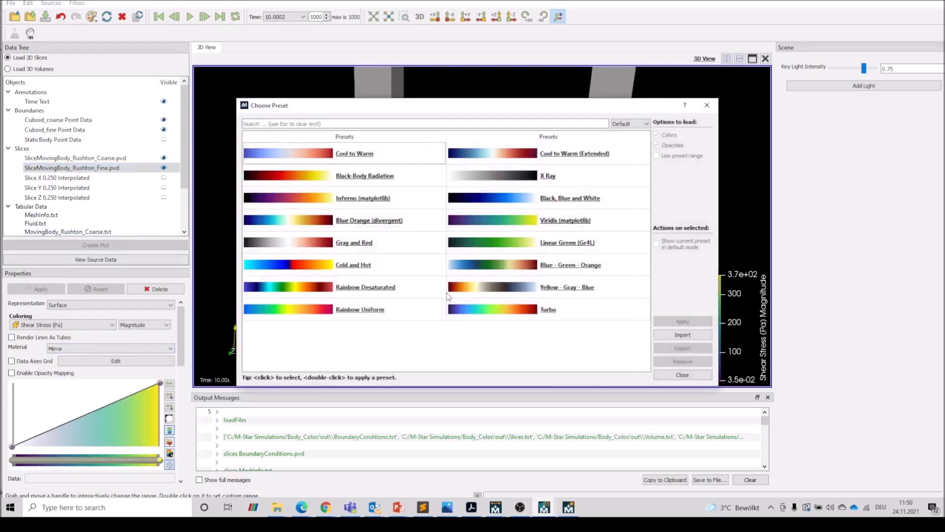
double_click(338, 310)
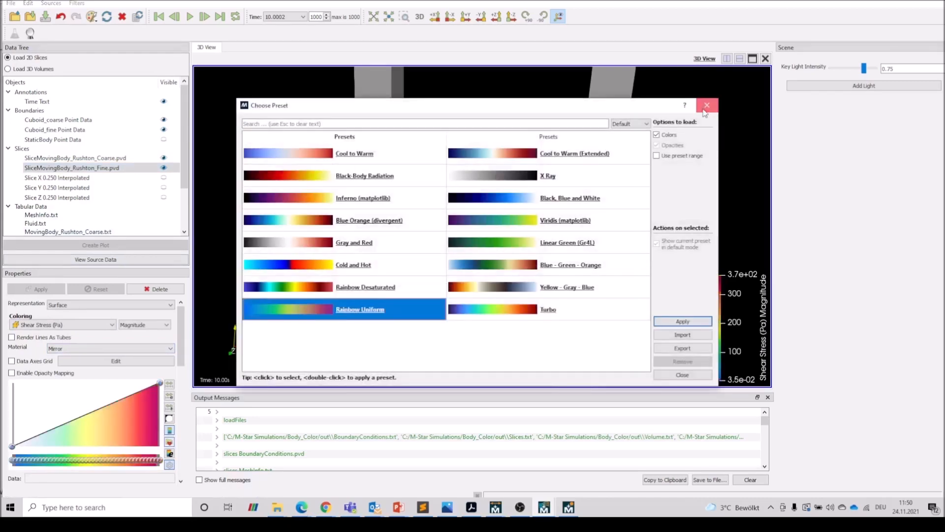
left_click(705, 108)
left_click_drag(482, 317, 433, 340)
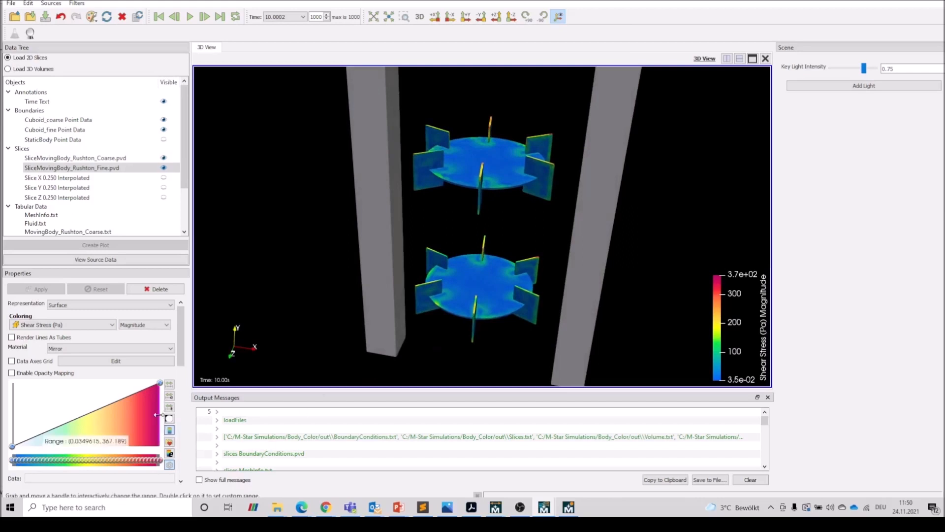
left_click_drag(93, 413, 94, 413)
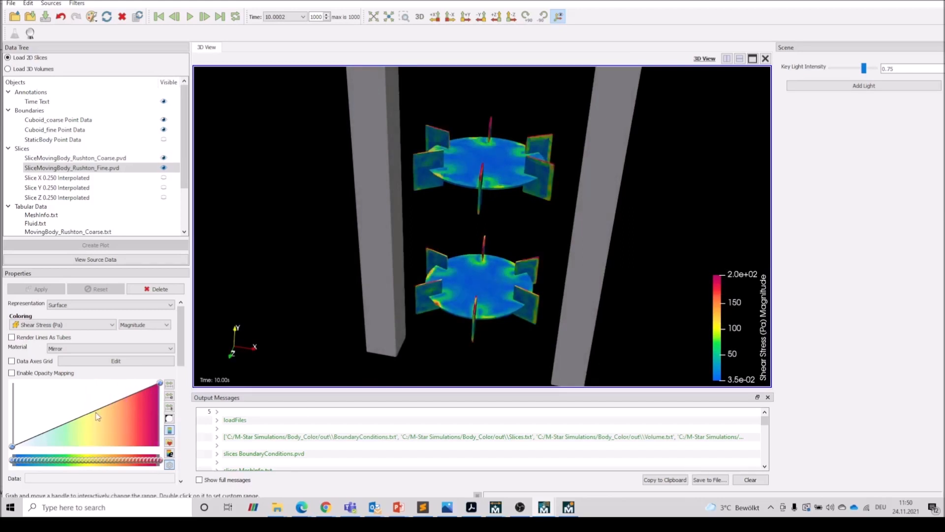
Examine the shear stress distribution on the coarse and fine impellers up close from several angles.
mouse_move(533, 354)
left_mouse_down()
mouse_move(533, 341)
mouse_move(523, 352)
mouse_move(547, 332)
mouse_move(534, 359)
left_mouse_up()
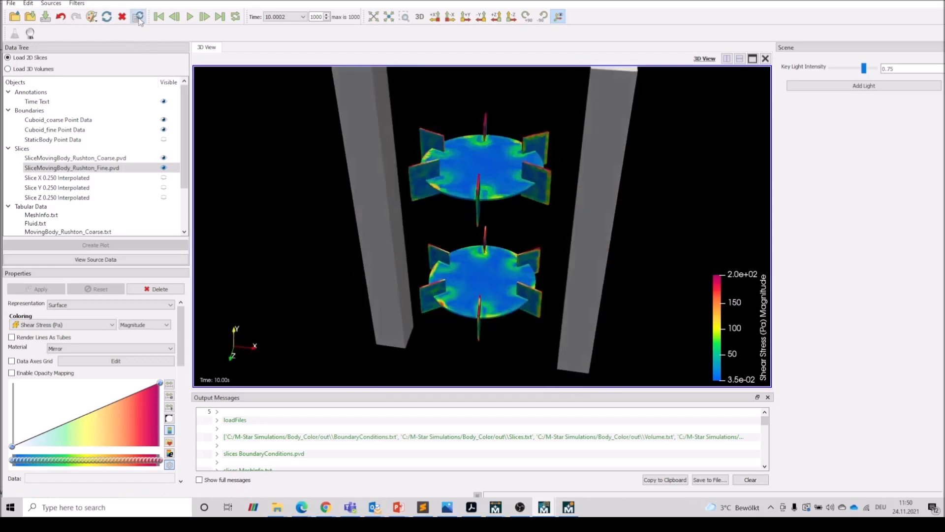
scroll(453, 321, "up", 3)
left_click_drag(535, 331, 539, 284)
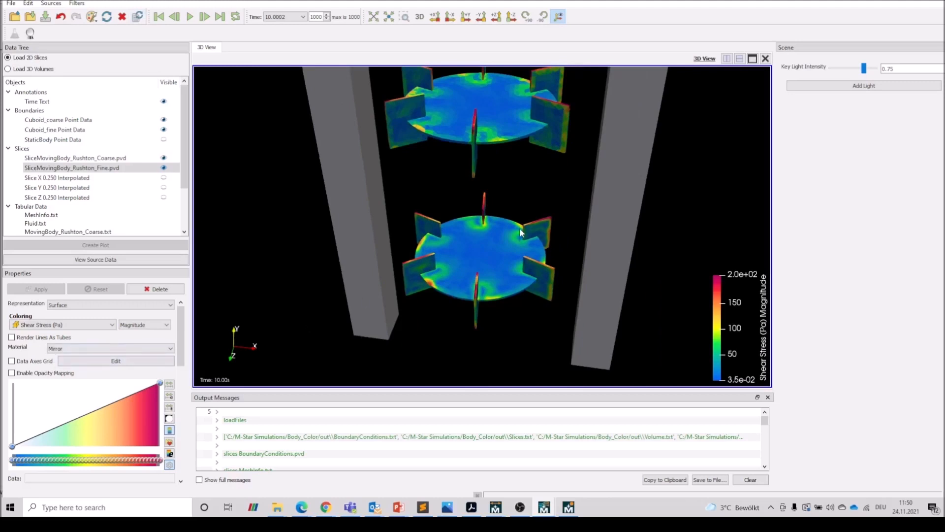
left_click_drag(522, 232, 514, 259)
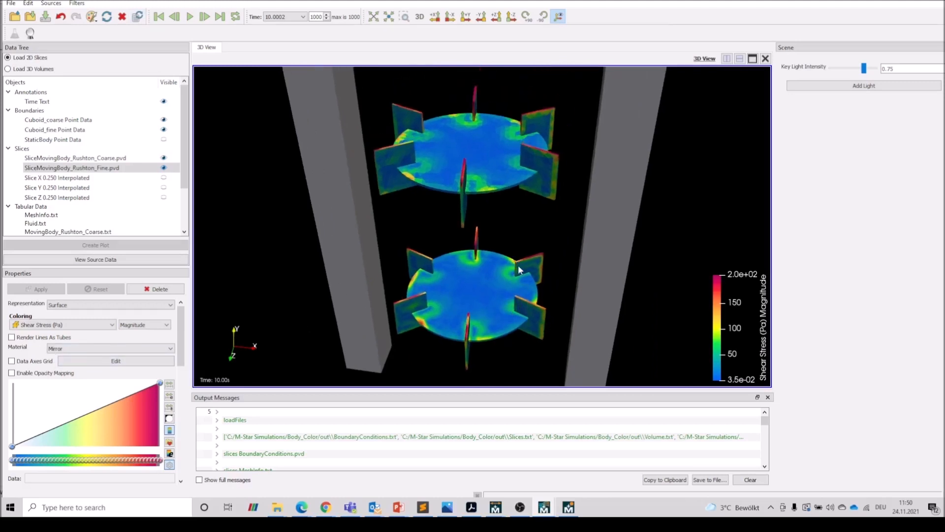
scroll(486, 156, "up", 5)
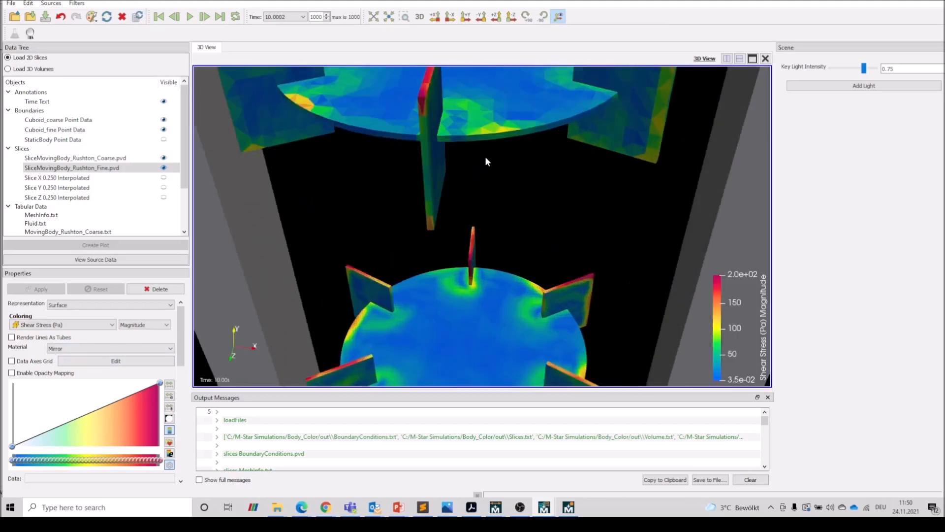
left_click_drag(505, 170, 513, 240)
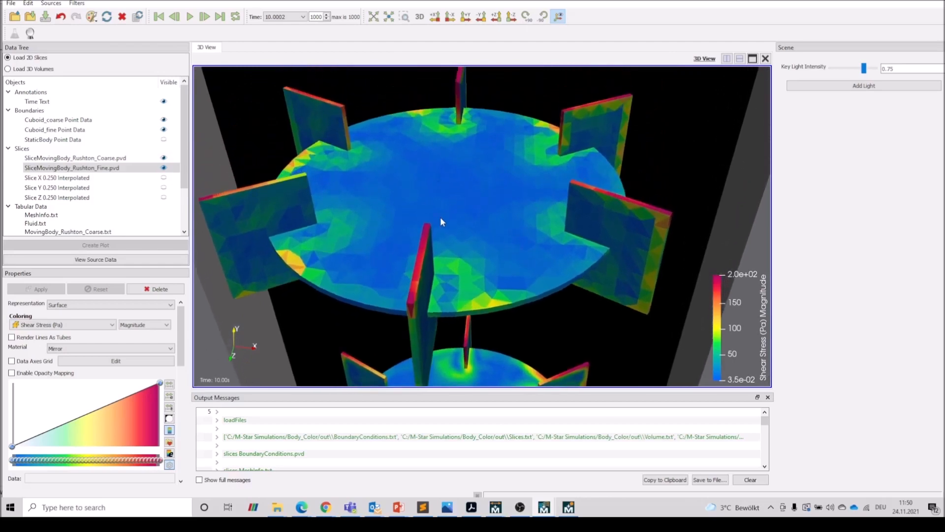
left_click_drag(489, 314, 557, 297)
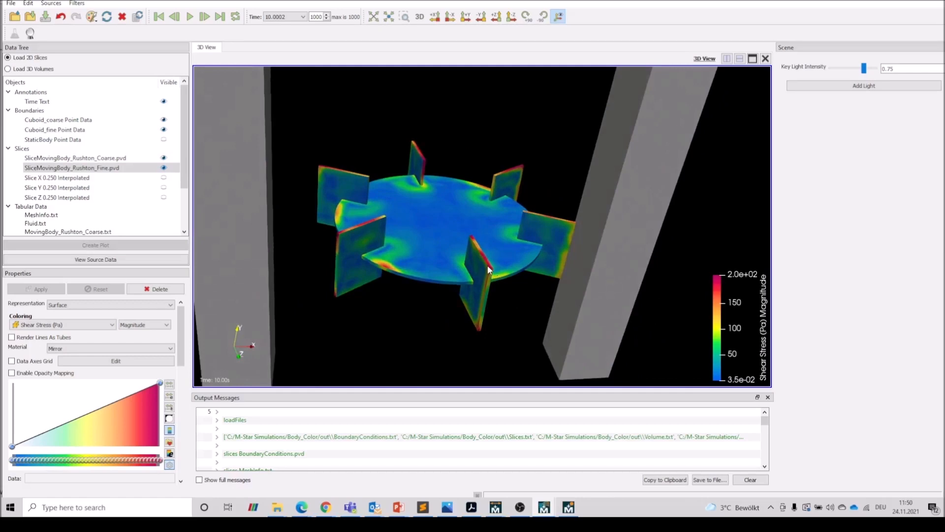
left_click_drag(500, 294, 529, 335)
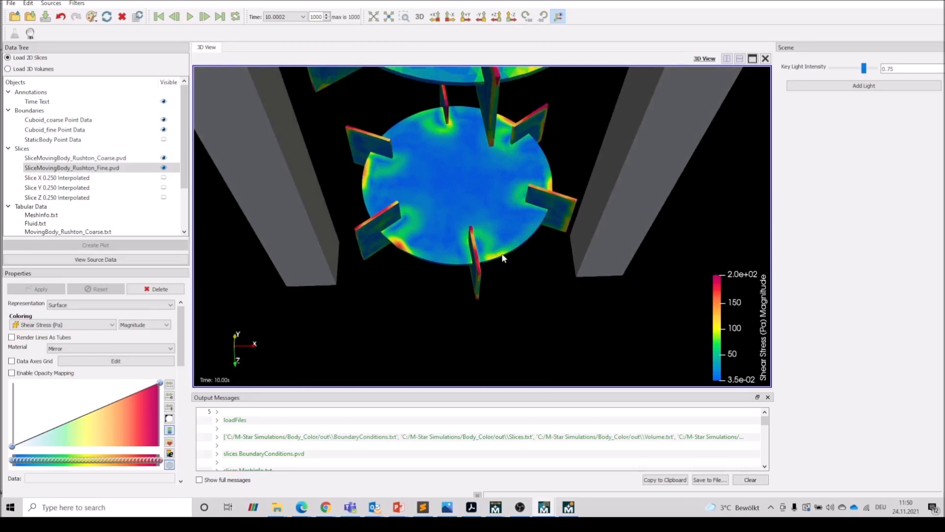
Play the shear stress results from the first time step while viewing both impellers, and pause the playback at about 0.84 s.
left_click(158, 16)
left_click(190, 16)
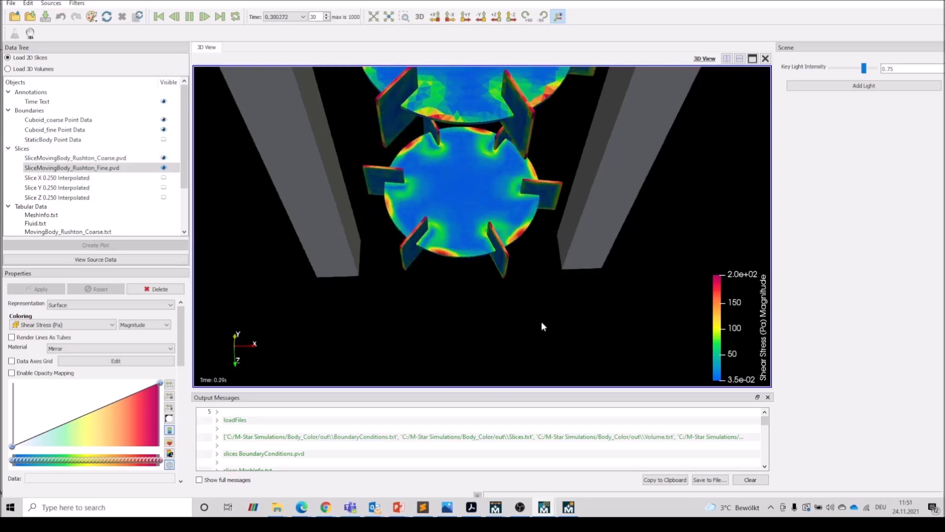
left_click_drag(566, 238, 552, 309)
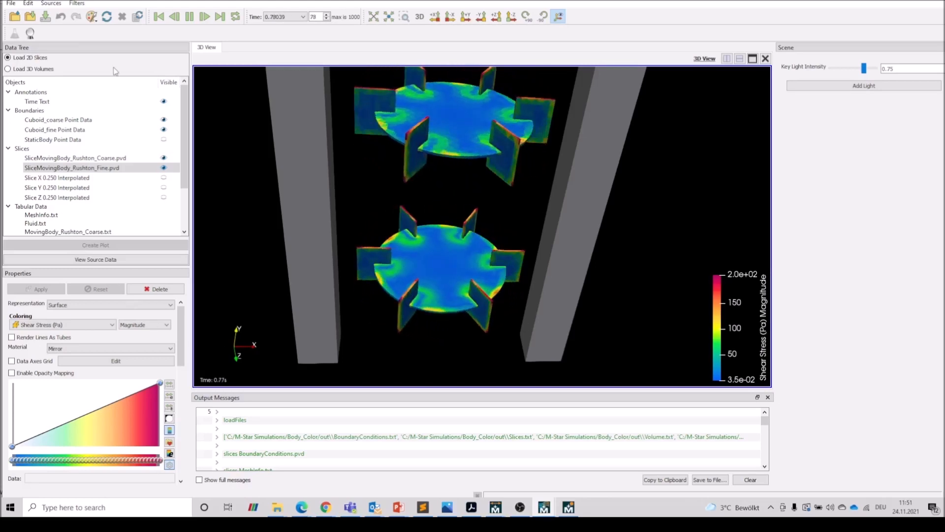
left_click(188, 17)
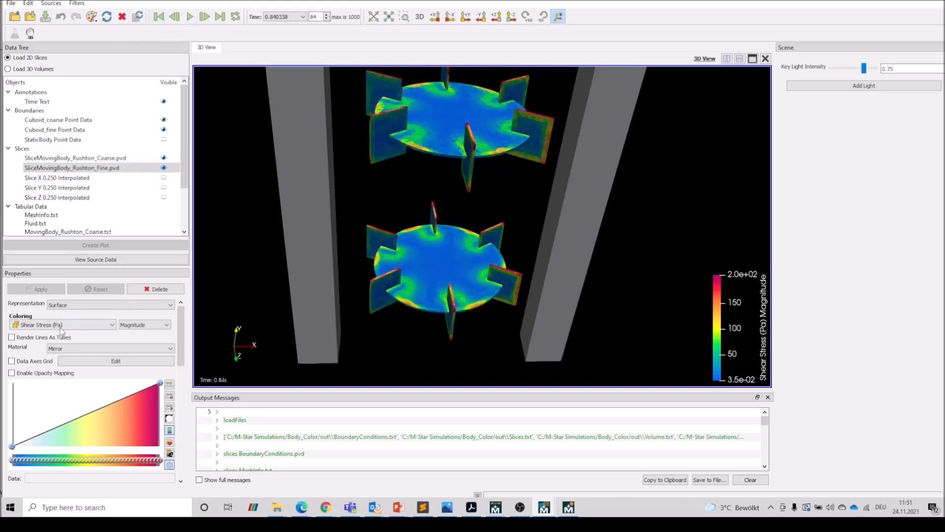
Color both the fine and coarse Rushton impellers by Time-Avg Shear Stress (Pa).
left_click(60, 325)
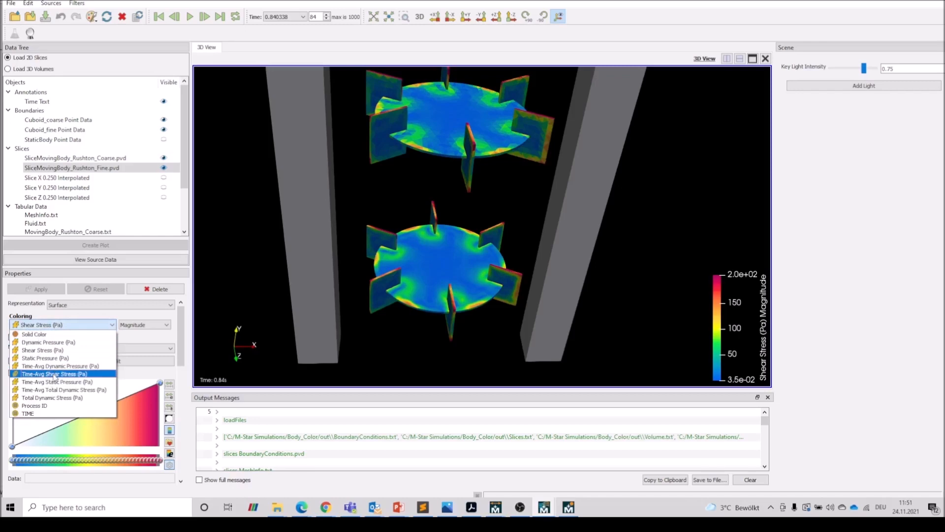
left_click(55, 375)
left_click(82, 158)
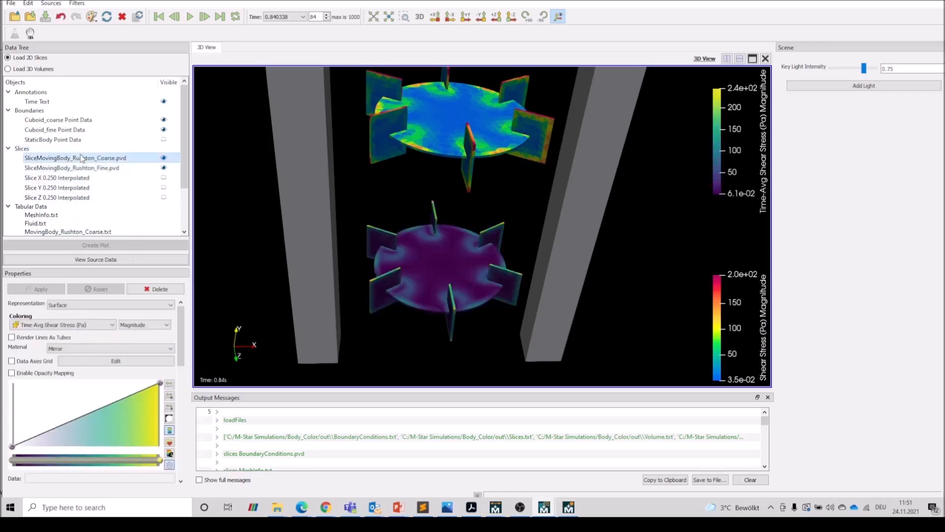
left_click(68, 325)
left_click(59, 374)
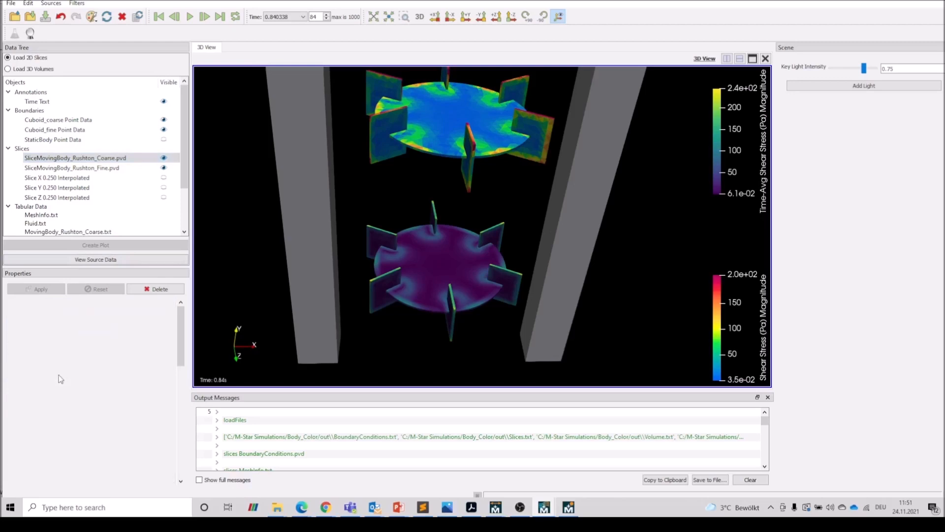
Apply the Rainbow Uniform preset to the time-averaged shear stress, lower its range maximum to about 130 Pa, and inspect both impellers.
left_click(170, 441)
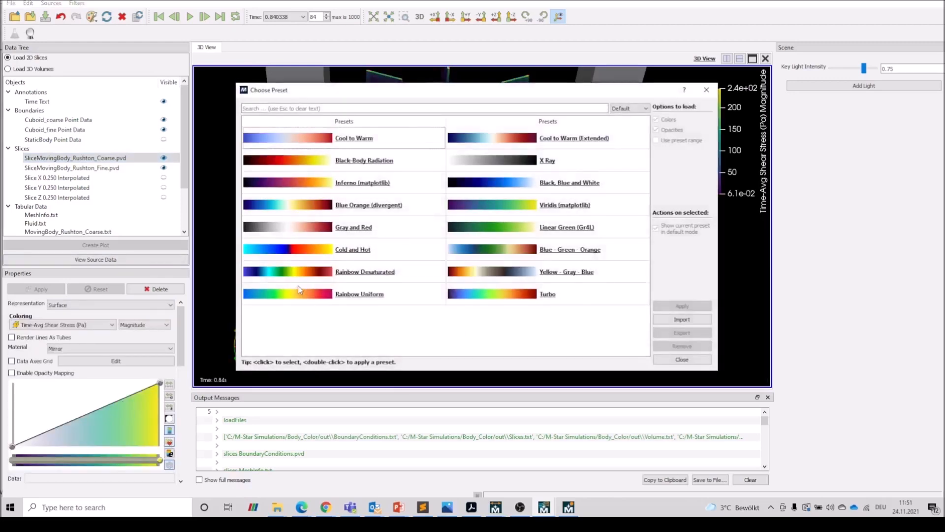
double_click(298, 293)
left_click(705, 90)
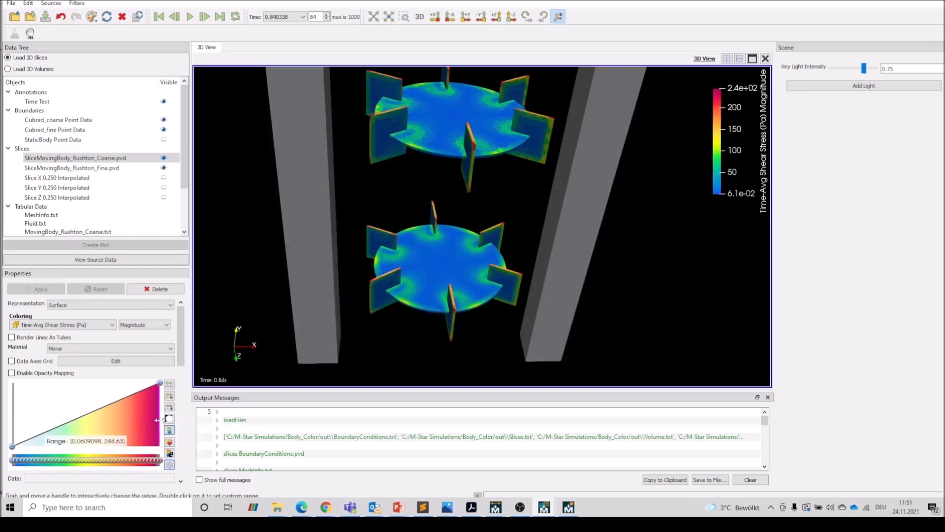
left_click_drag(94, 418, 92, 418)
left_click_drag(507, 317, 521, 328)
left_click_drag(517, 194, 555, 273)
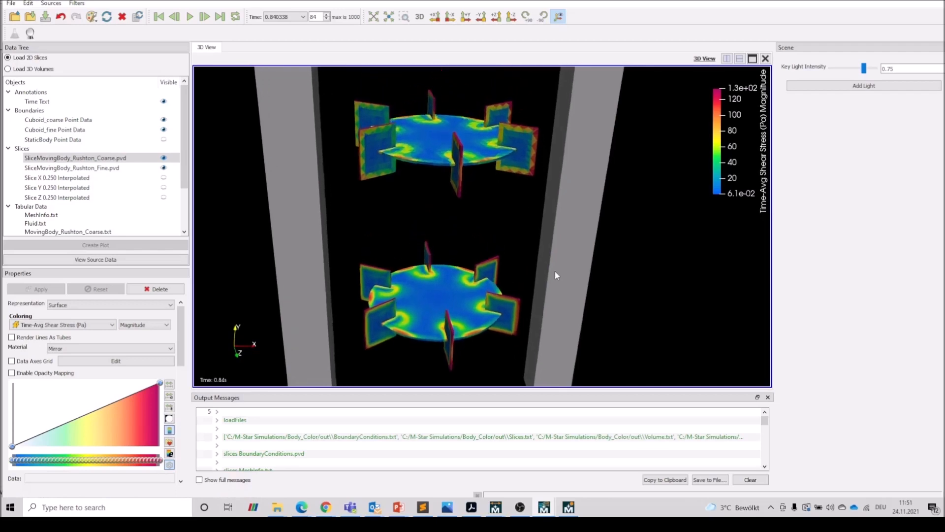
left_click_drag(489, 244, 545, 329)
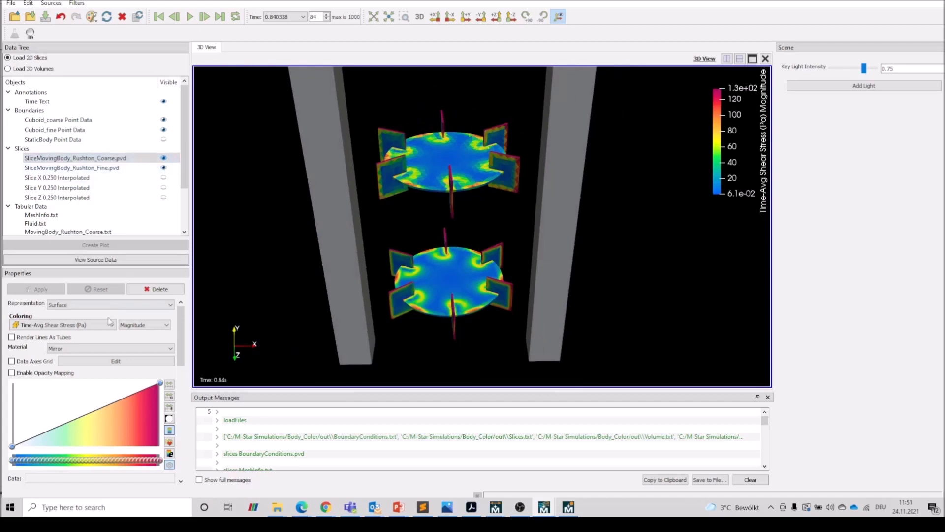
Return the coarse and fine Rushton impellers to Solid Color.
left_click(51, 325)
left_click(30, 333)
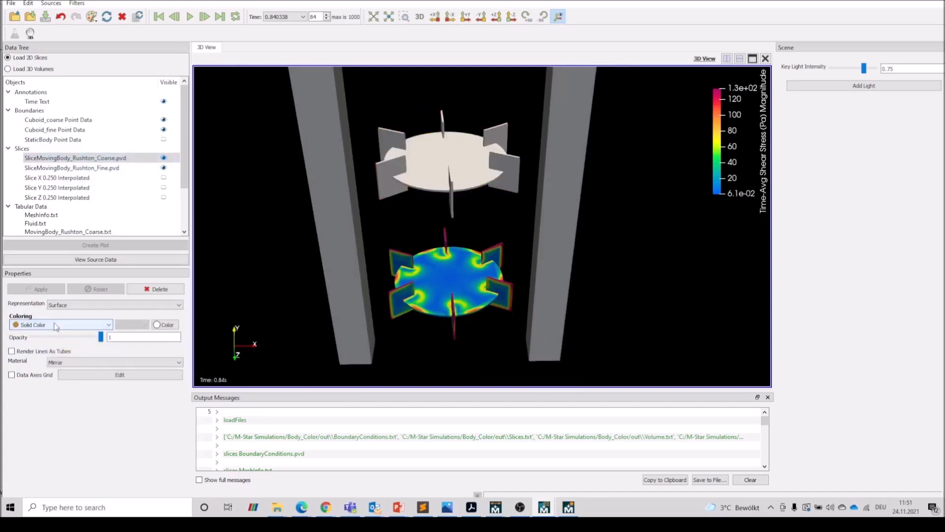
left_click(87, 168)
left_click(59, 325)
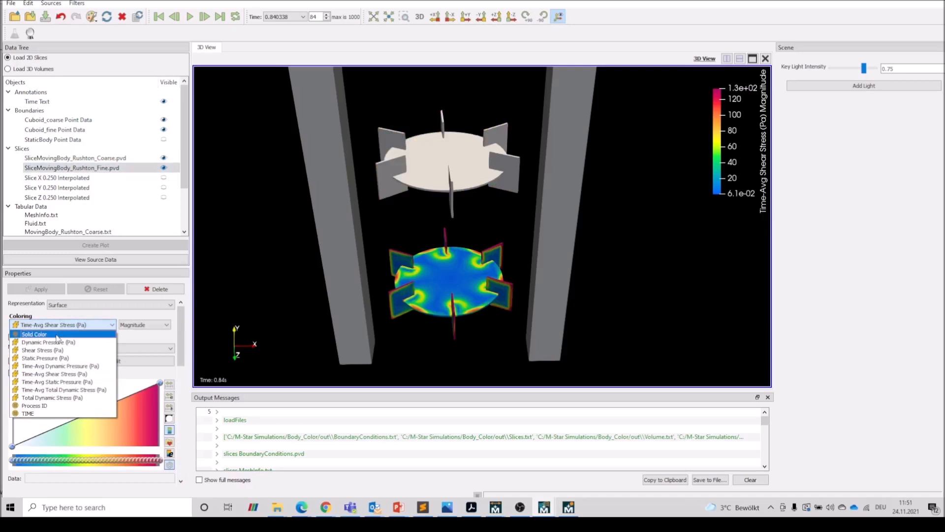
left_click(30, 329)
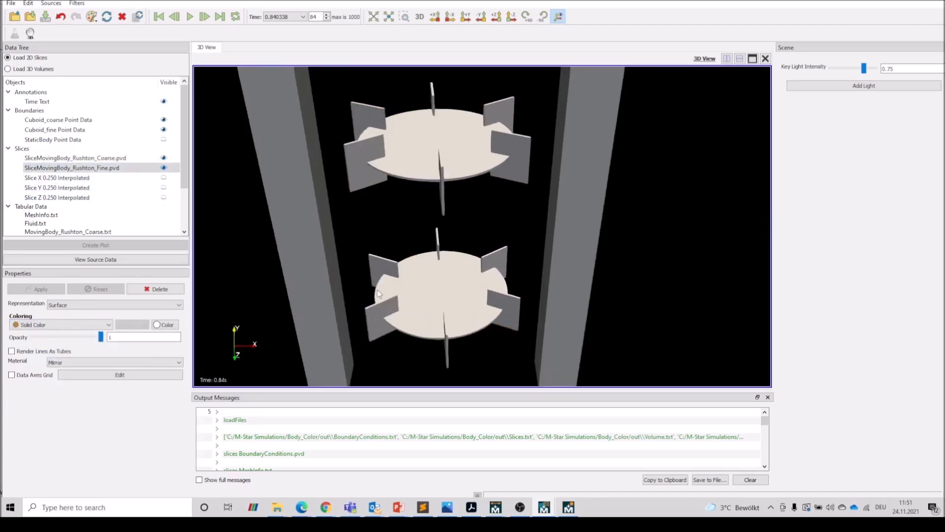
Color both the Cuboid_coarse and Cuboid_fine point data by Shear Stress (Pa).
scroll(214, 216, "down", 2)
left_click(59, 120)
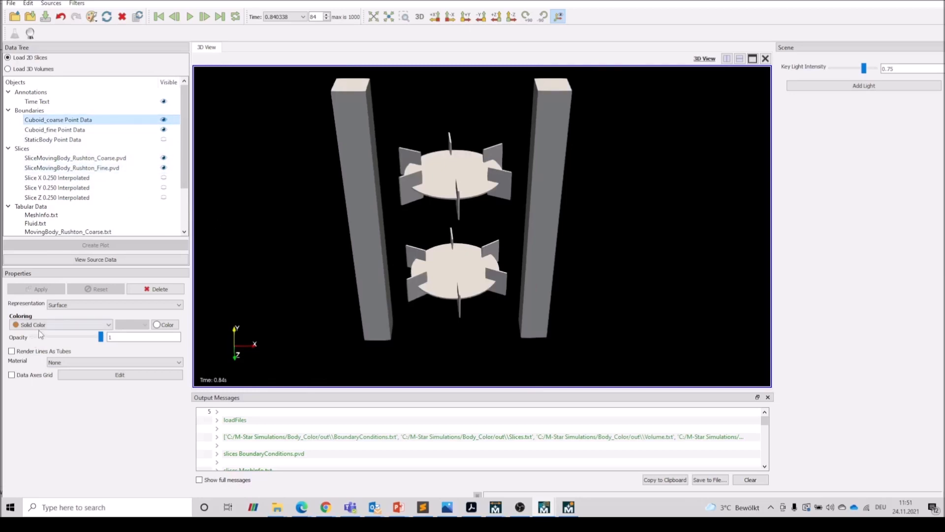
left_click(54, 324)
left_click(35, 348)
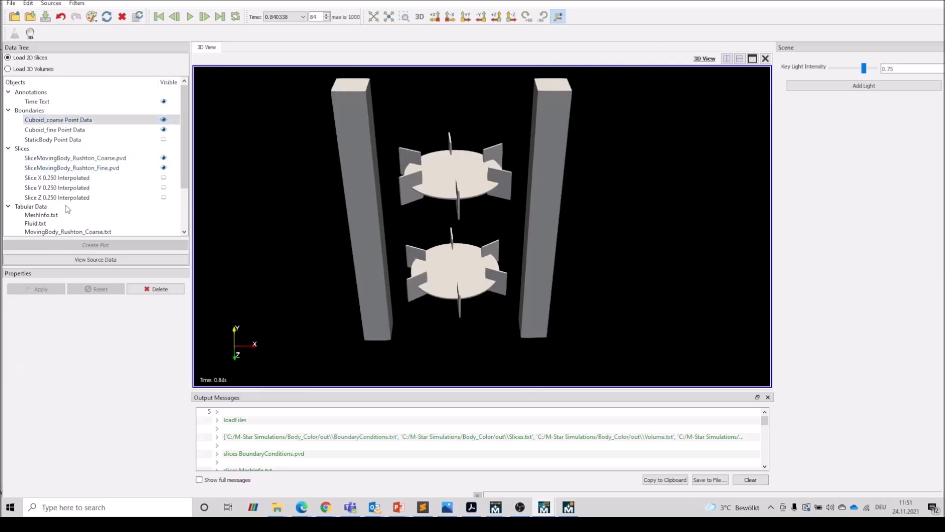
left_click(69, 129)
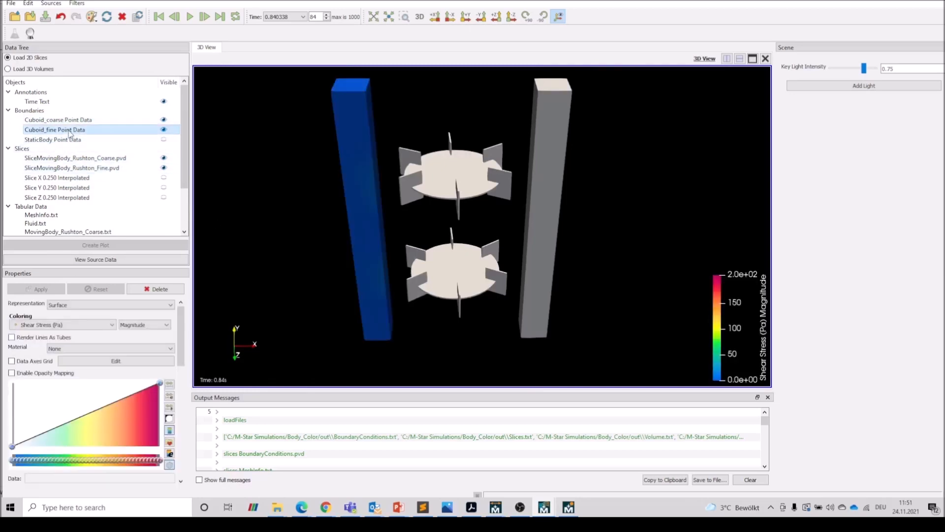
left_click(54, 327)
left_click(50, 350)
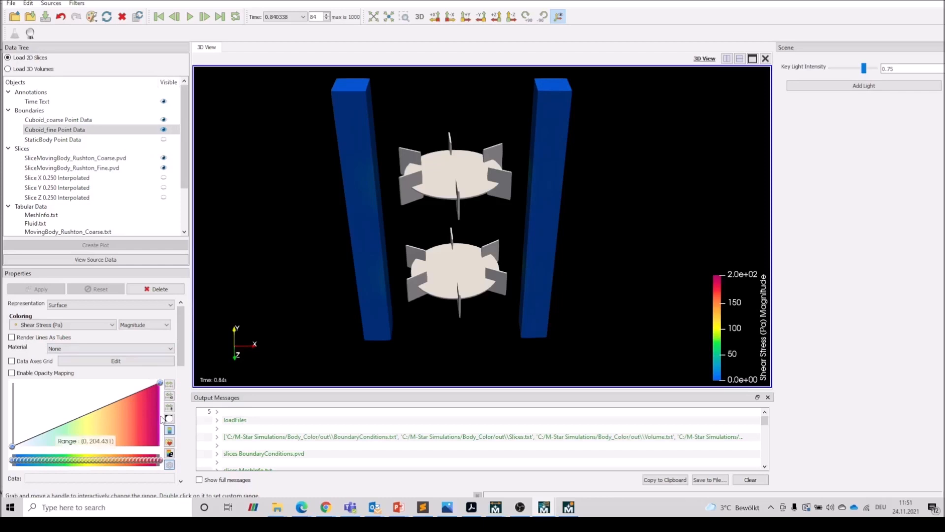
Rescale the shear stress colors to the data range, then play the results on both columns and pause at about 1.61 s.
left_click(170, 385)
left_click_drag(216, 364, 412, 193)
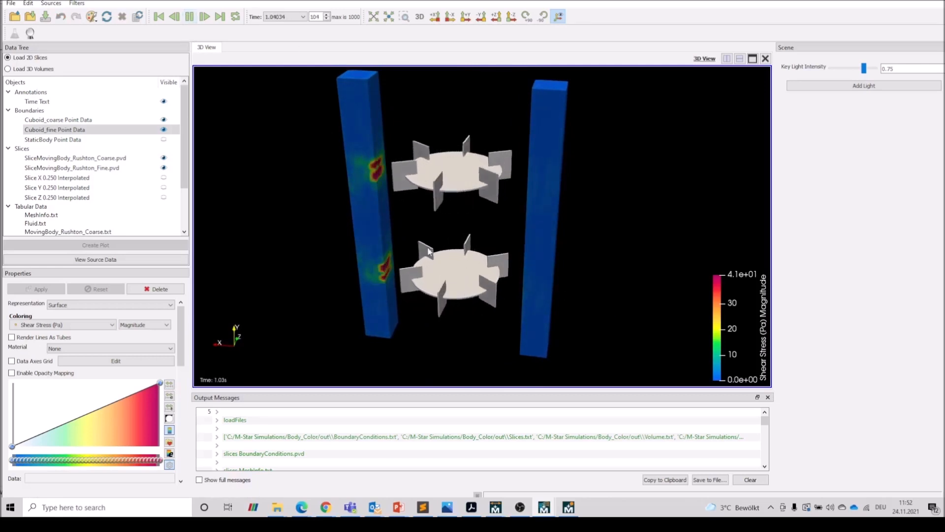
left_click_drag(601, 281, 564, 287)
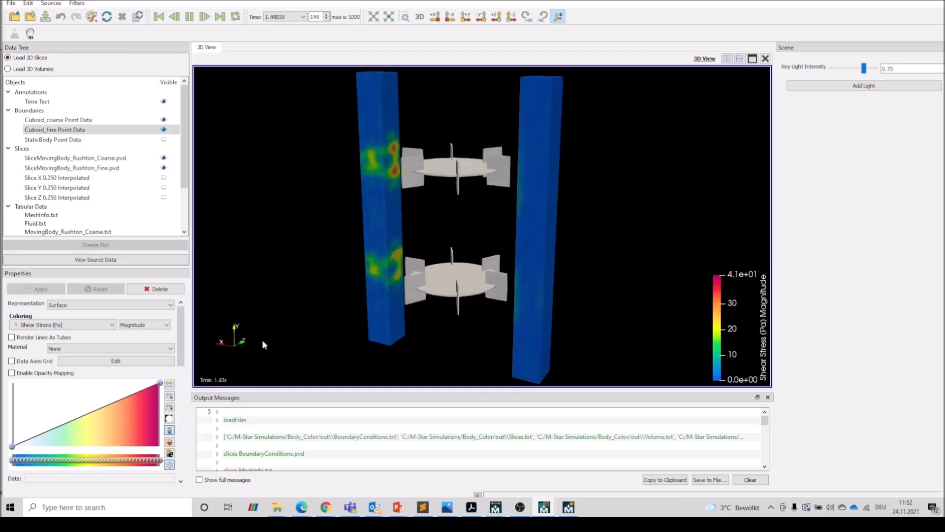
left_click(191, 18)
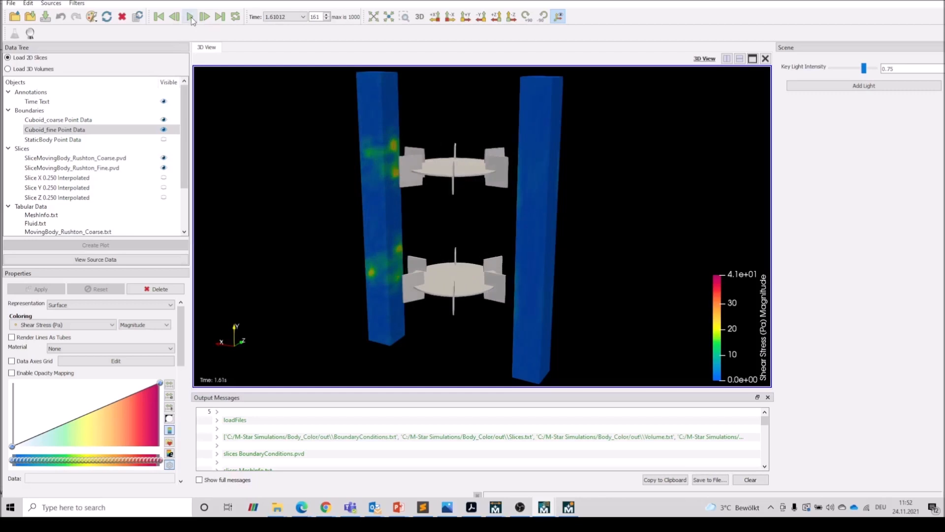
Switch the coloring of both the fine and coarse cuboids to Time-Avg Shear Stress (Pa).
left_click(74, 324)
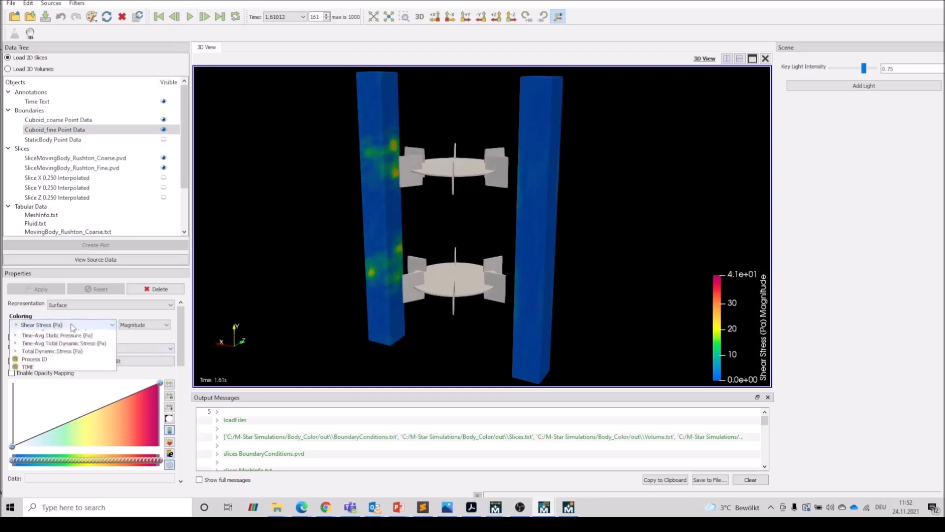
left_click(73, 354)
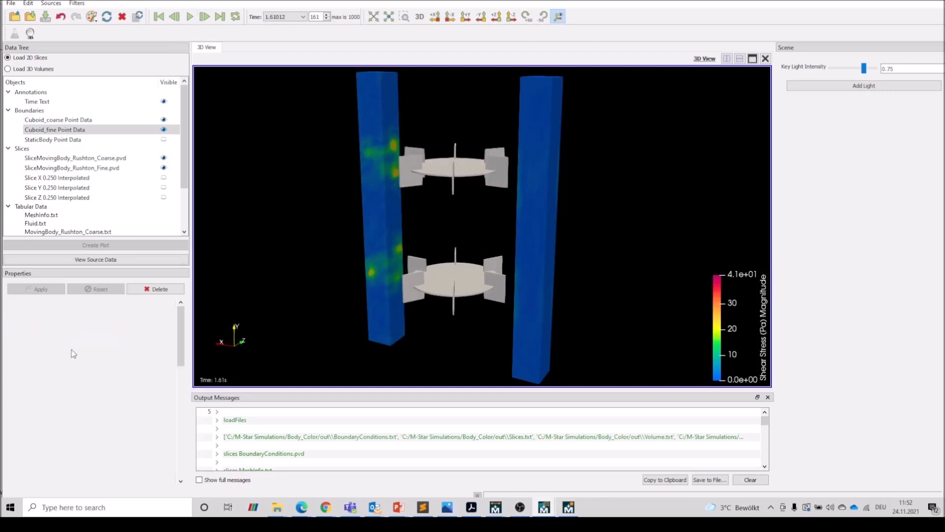
left_click(97, 123)
left_click(74, 325)
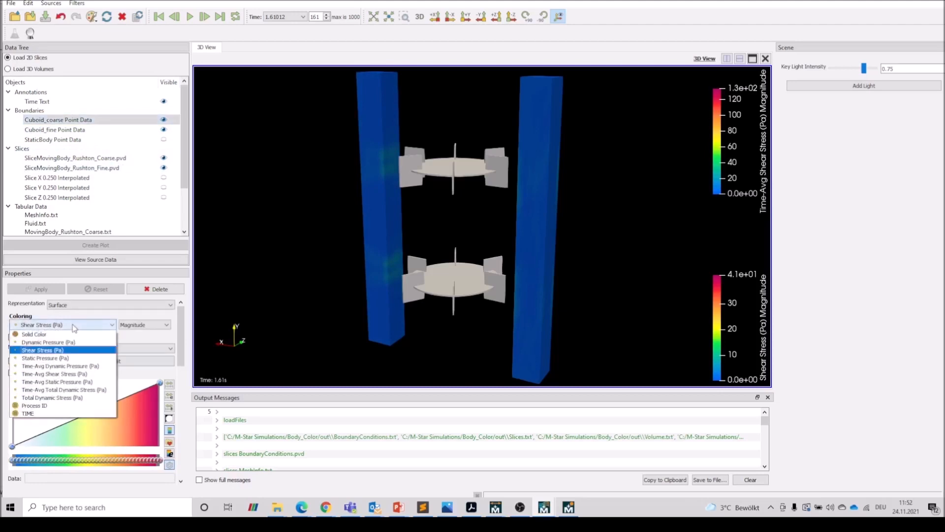
left_click(64, 374)
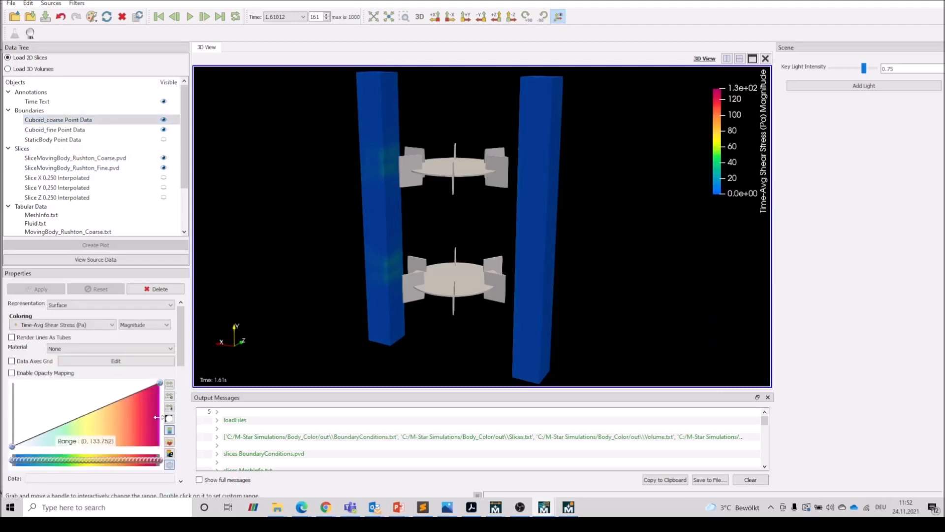
Lower the time-averaged shear stress range maximum to about 16 Pa and inspect both columns from several sides.
left_click_drag(101, 418, 102, 417)
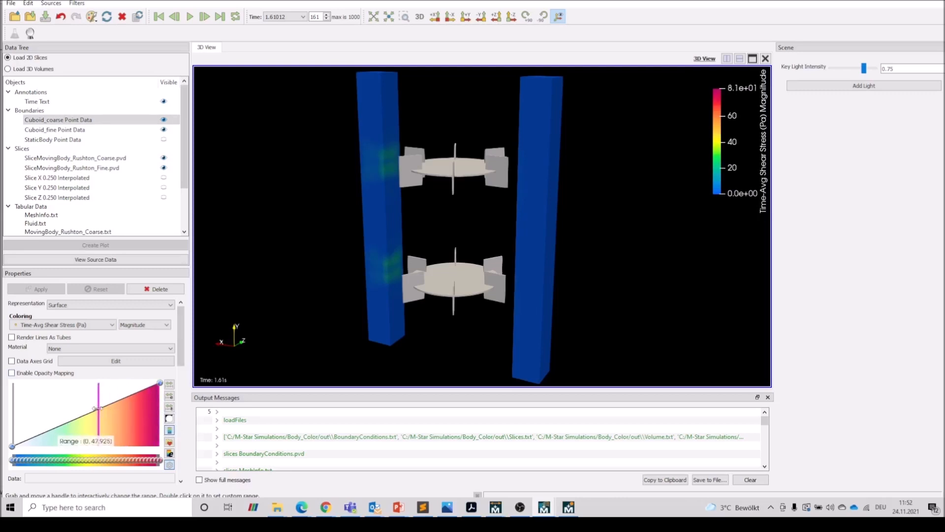
left_click_drag(58, 408, 59, 408)
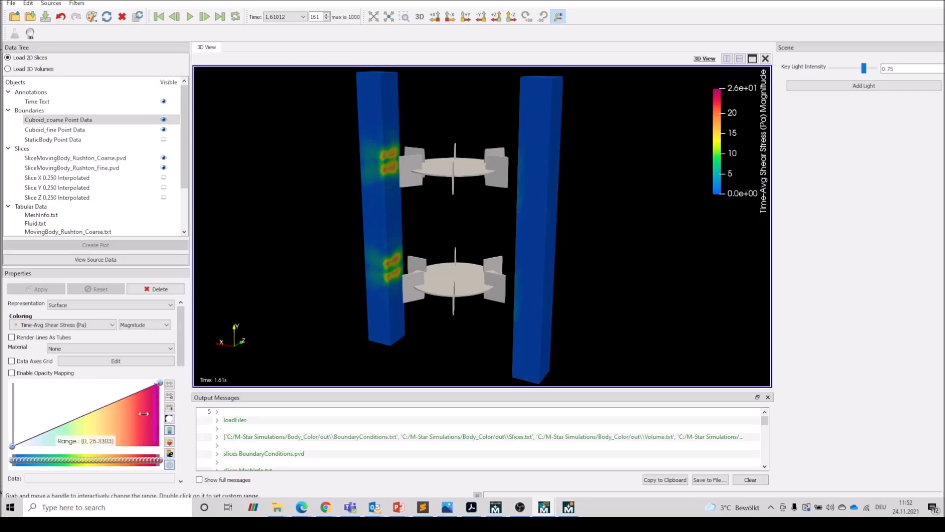
left_click_drag(70, 408, 69, 407)
left_click_drag(377, 344, 463, 331)
left_click_drag(186, 401, 198, 409)
left_click_drag(501, 321, 271, 239)
left_click_drag(542, 268, 445, 275)
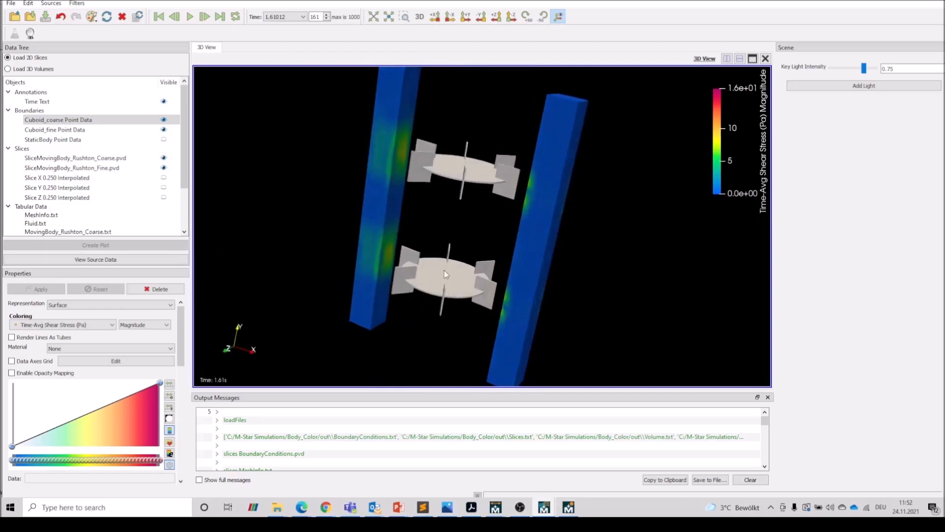
left_click_drag(442, 161, 610, 235)
left_click_drag(364, 275, 533, 186)
left_click_drag(428, 195, 518, 261)
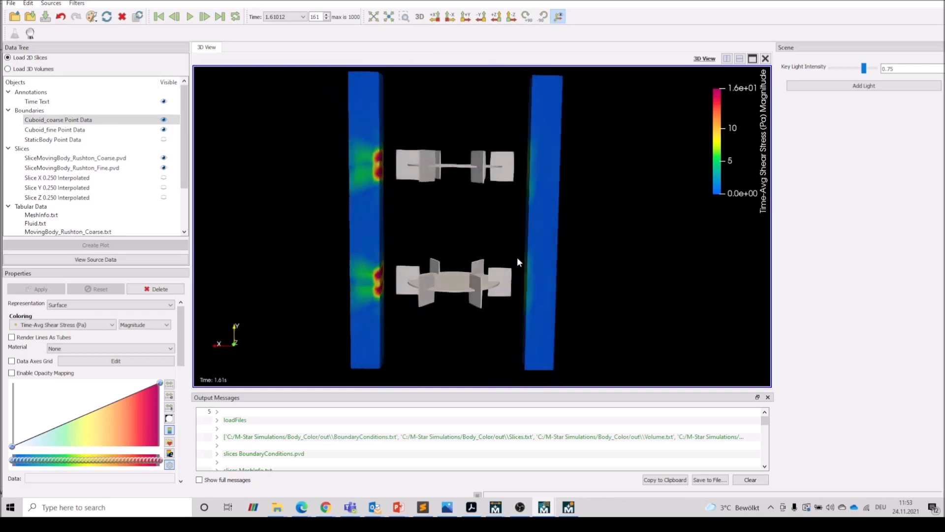
left_click_drag(407, 182, 242, 340)
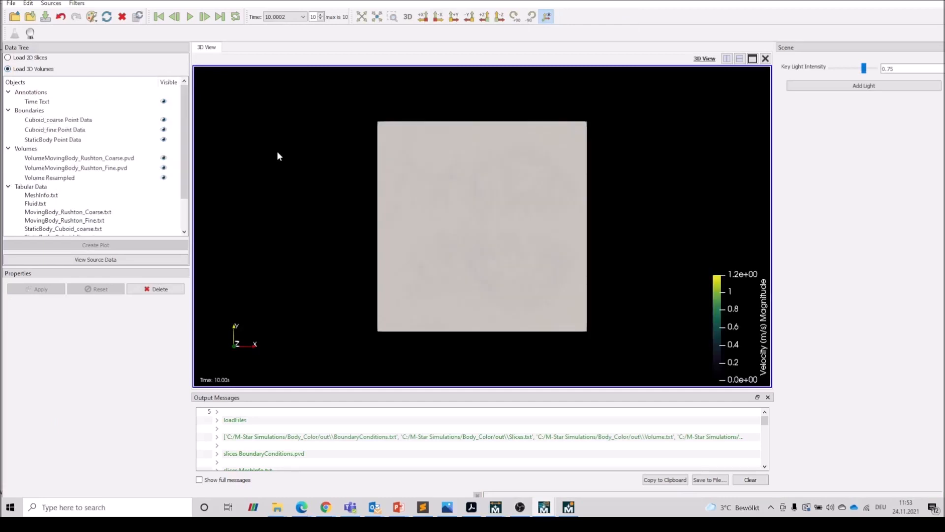
Load the 3D volume results and hide the StaticBody point data.
left_click(165, 139)
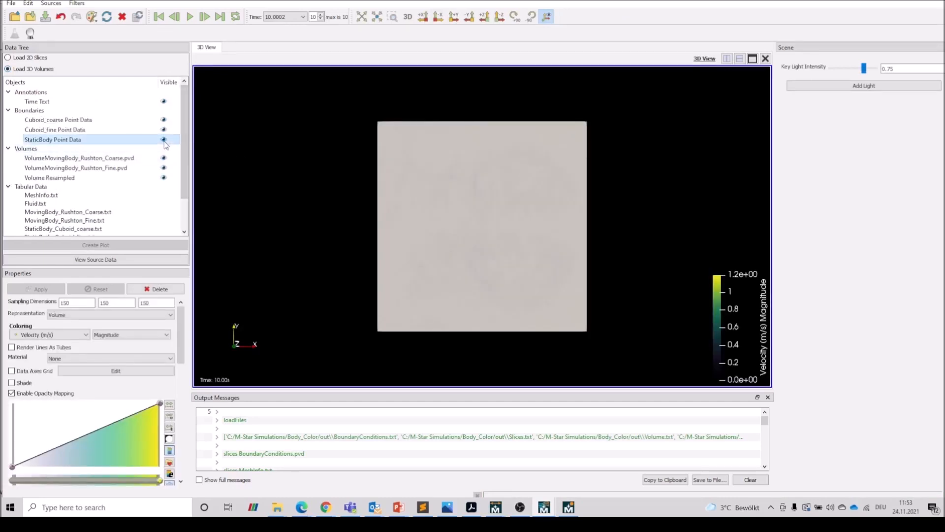
left_click_drag(458, 269, 482, 293)
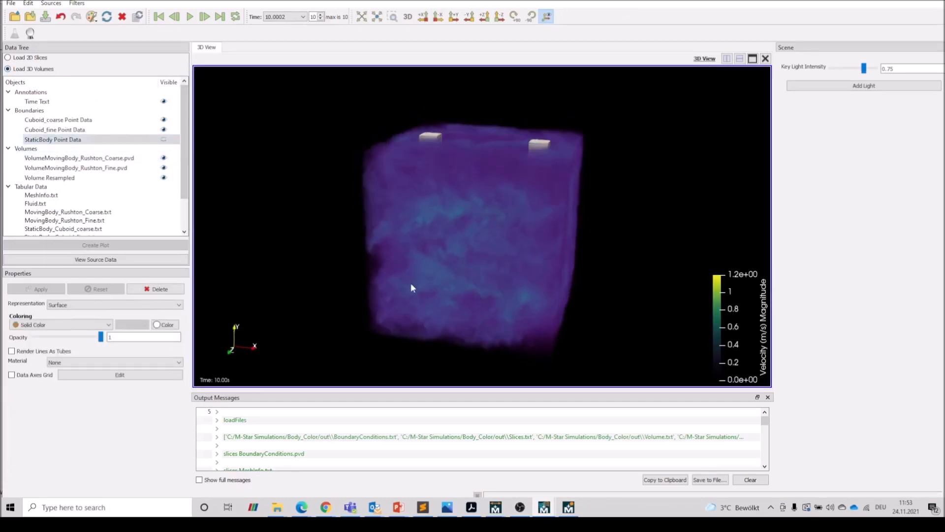
Enable shading on Volume Resampled and shape its velocity opacity mapping with points at 0.300 (opacity 0) and 0.543 (opacity 1).
left_click(77, 177)
left_click_drag(52, 455, 51, 466)
left_click_drag(447, 254, 526, 270)
scroll(517, 264, "up", 3)
left_click_drag(483, 336, 590, 300)
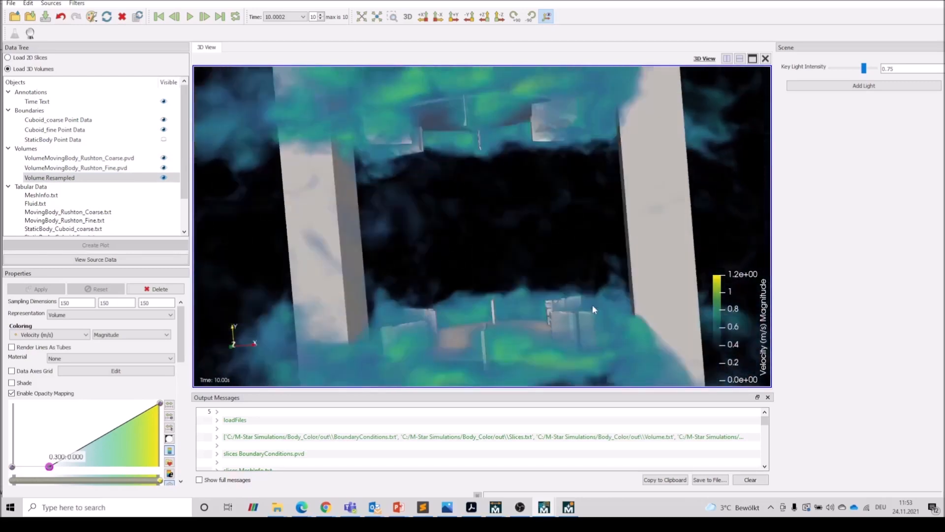
left_click(11, 383)
left_click_drag(111, 418, 77, 404)
scroll(476, 280, "down", 5)
left_click_drag(476, 275, 364, 267)
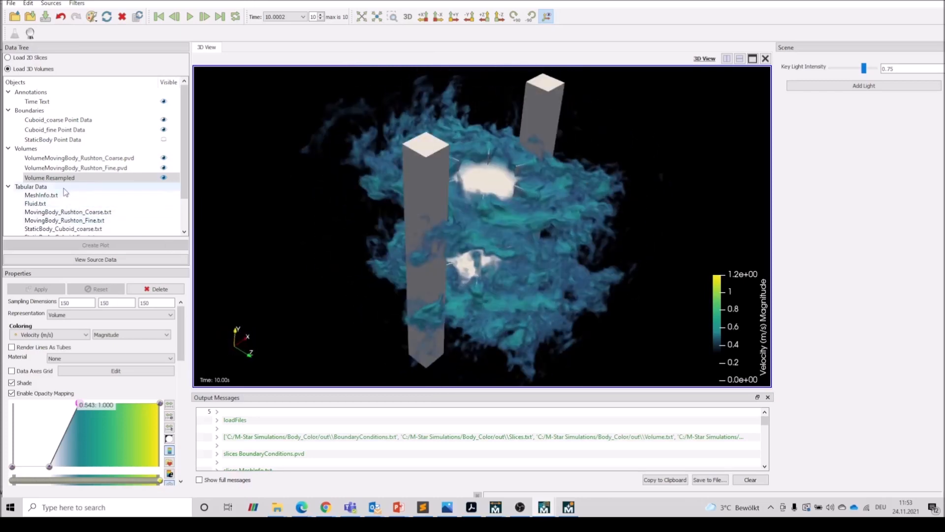
Color the resampled volume by Vorticity Magnitude (1/s), with opacity points at about 75 (opacity 0) and about 135 (opacity 0.97).
left_click(55, 336)
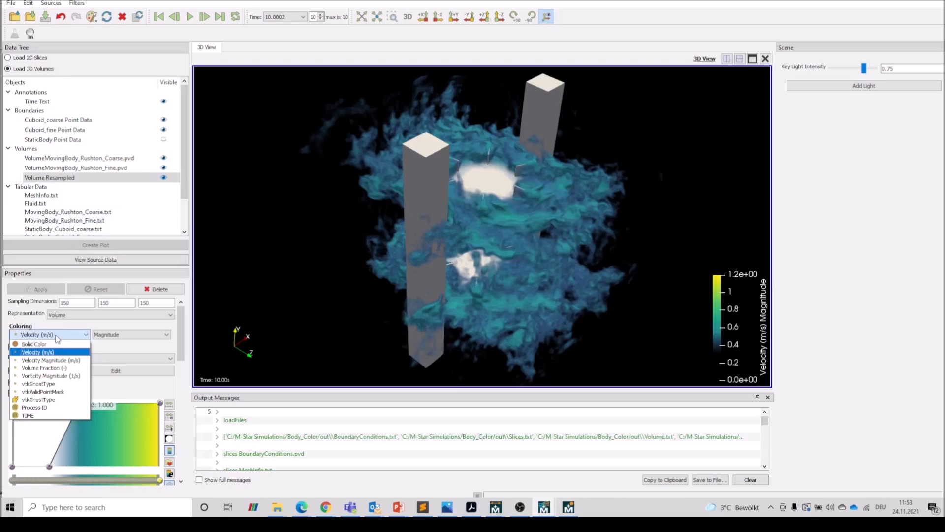
left_click(49, 375)
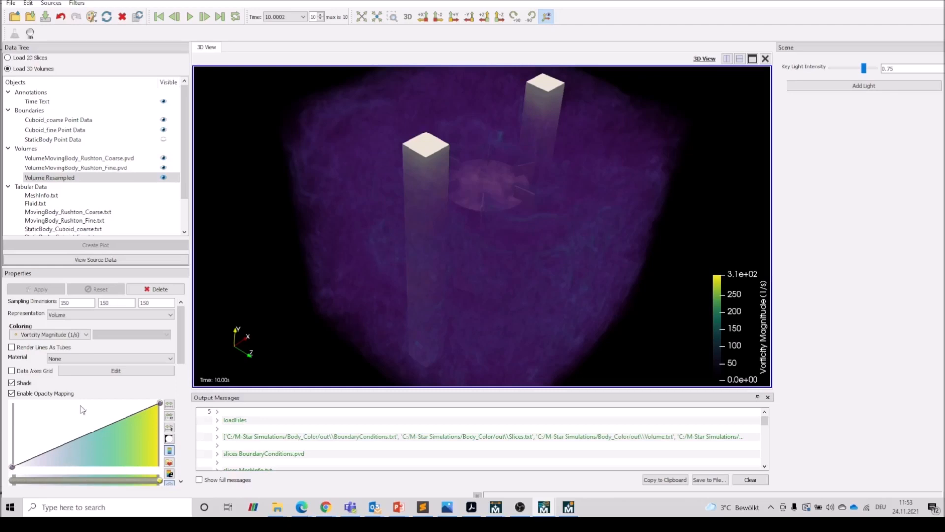
left_click_drag(53, 460, 49, 471)
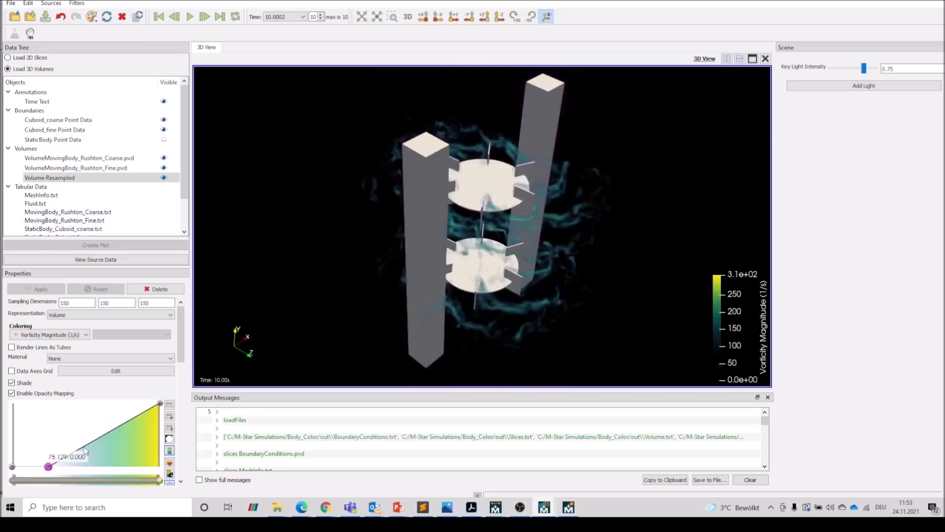
left_click_drag(113, 431, 75, 404)
scroll(546, 321, "up", 10)
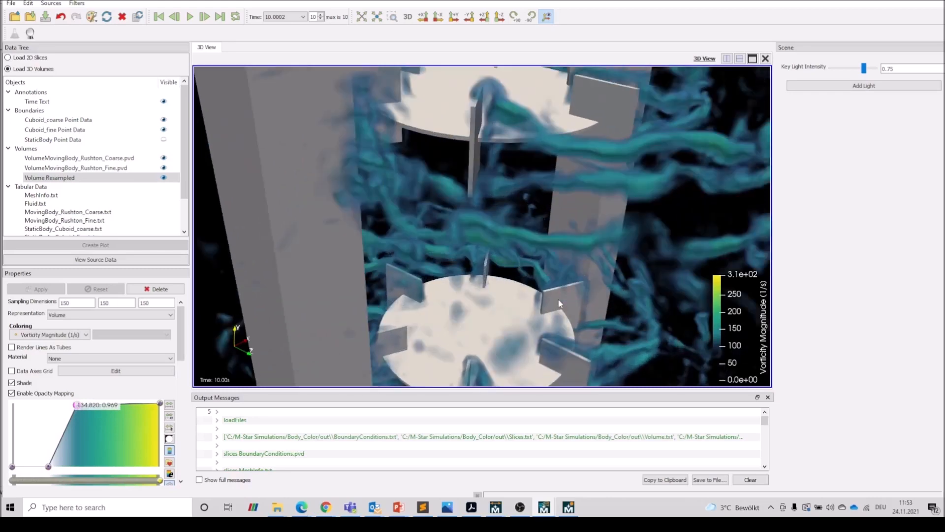
scroll(599, 332, "down", 5)
left_click_drag(598, 332, 445, 196)
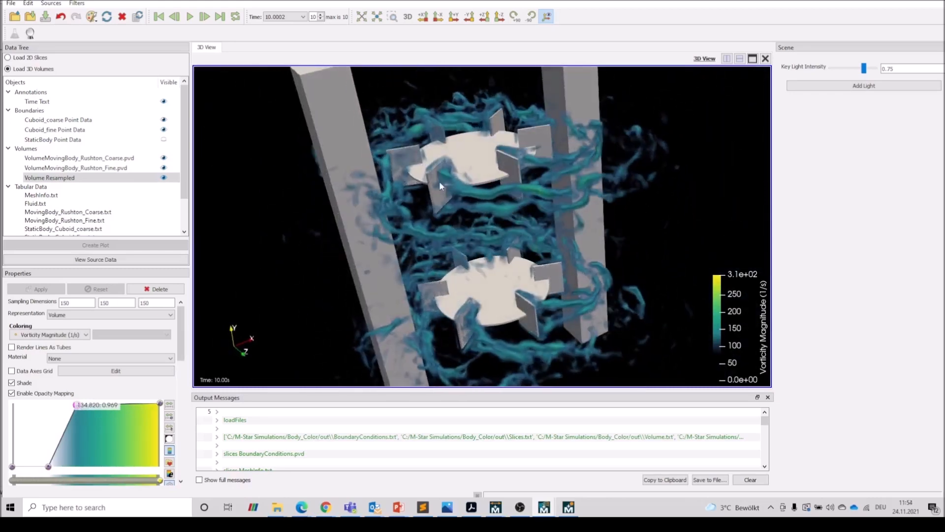
left_click_drag(528, 216, 611, 329)
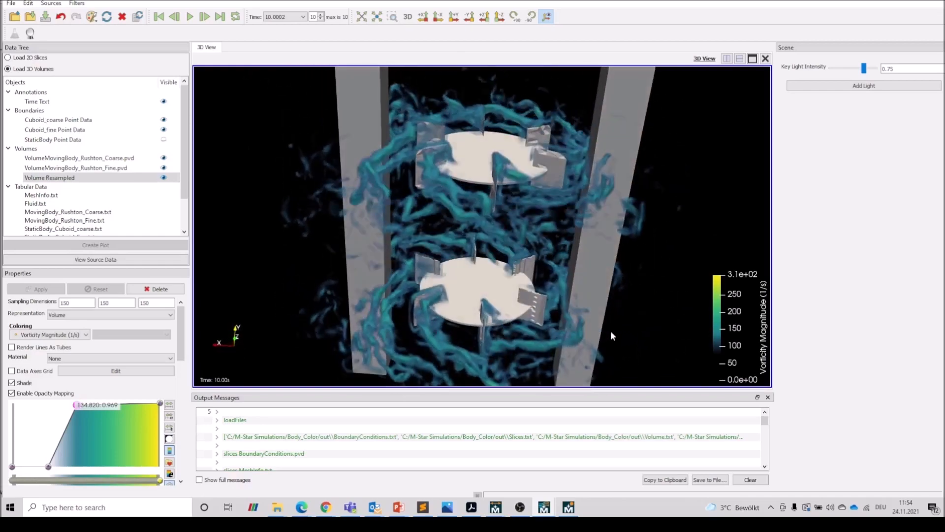
left_click_drag(448, 246, 367, 166)
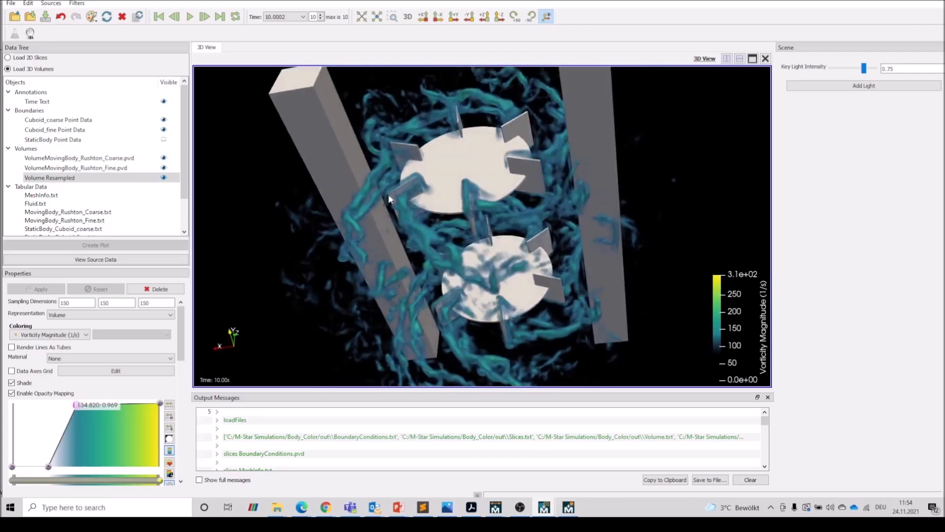
left_click_drag(356, 270, 503, 283)
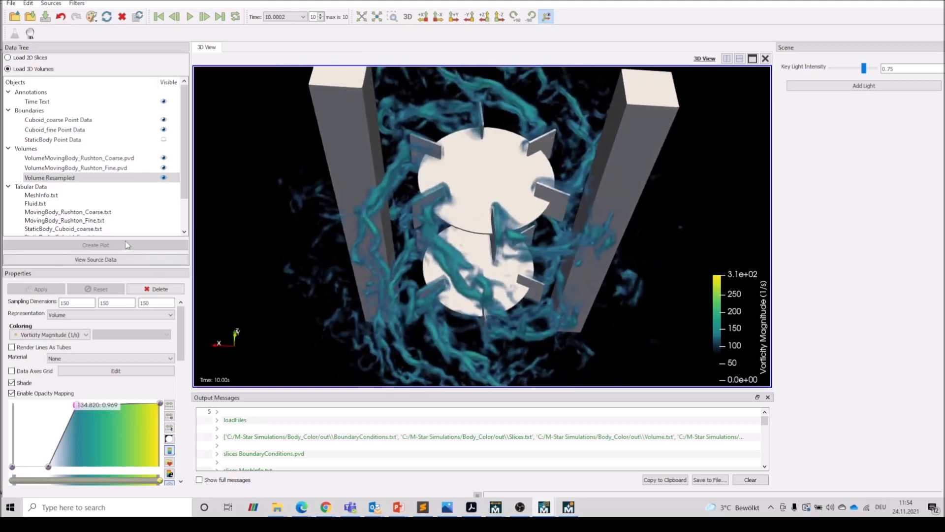
Hide the resampled volume and apply a Contour filter to it, contoured by Vorticity Magnitude (1/s).
left_click(164, 178)
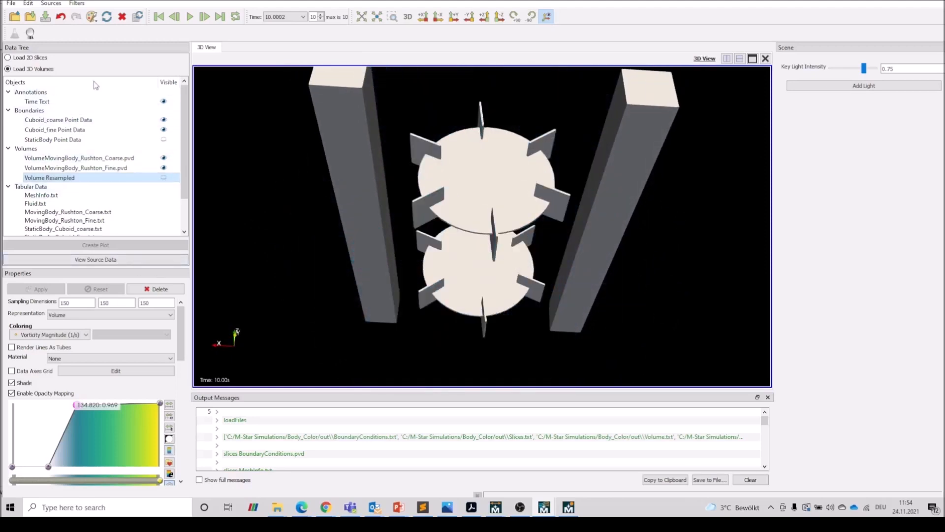
left_click(77, 4)
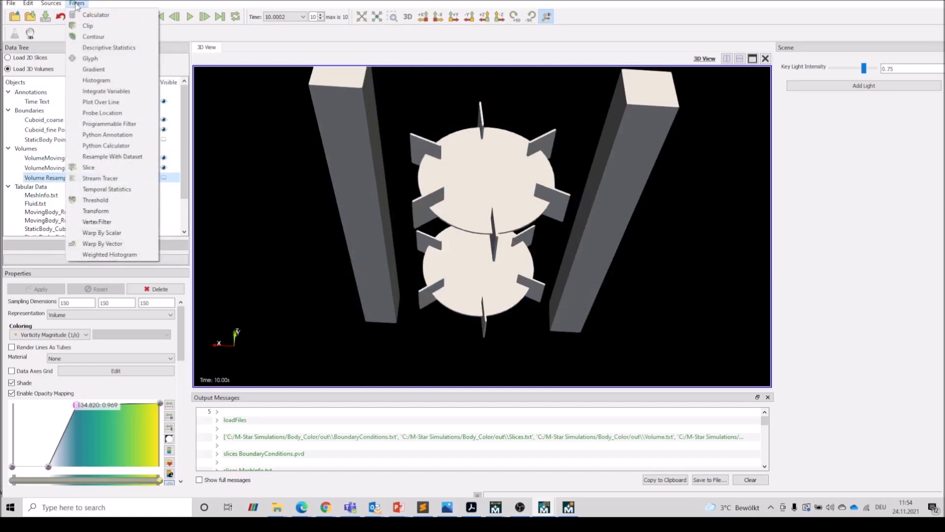
left_click(93, 36)
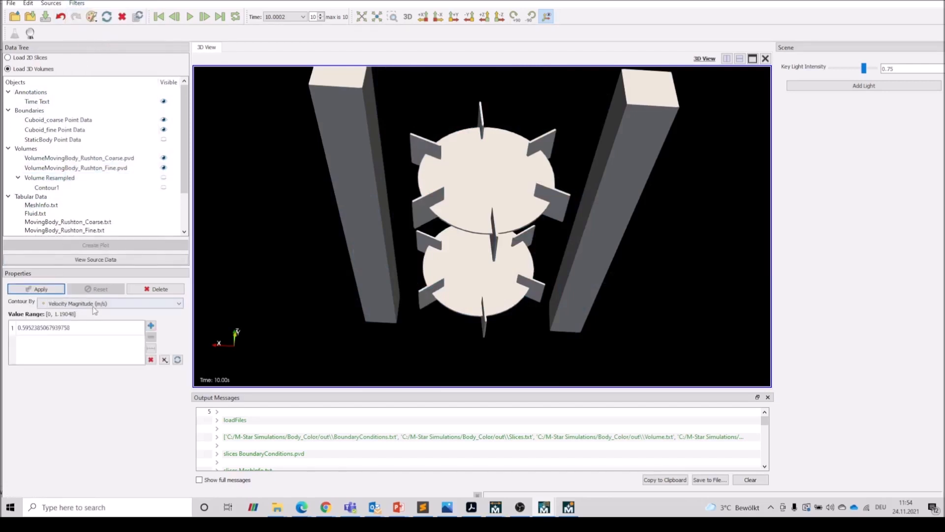
left_click(96, 304)
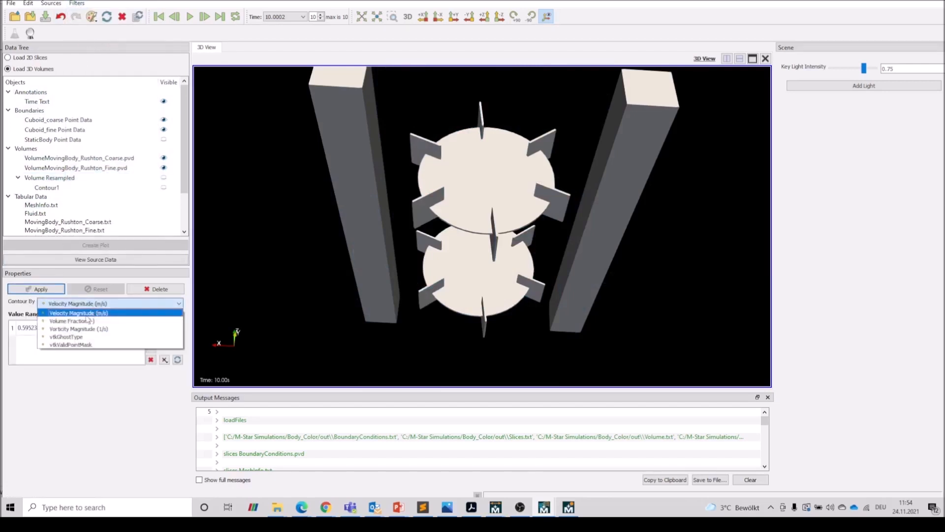
left_click(77, 328)
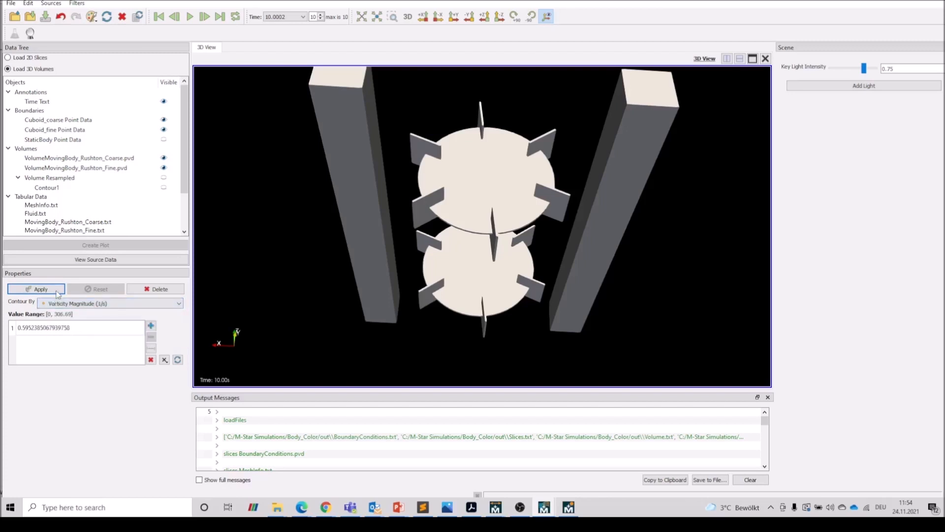
left_click(33, 292)
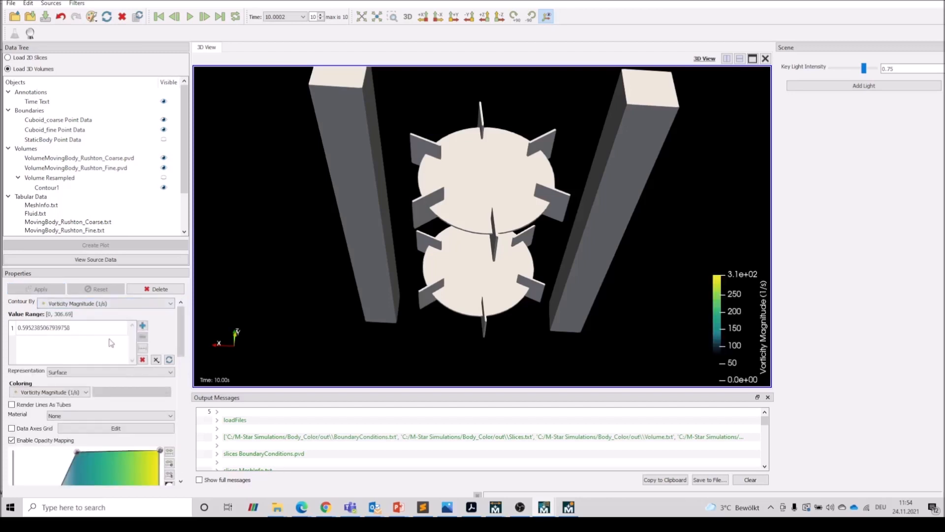
Contour the vorticity magnitude at 100 and turn off the contour's opacity mapping.
double_click(75, 329)
type("1")
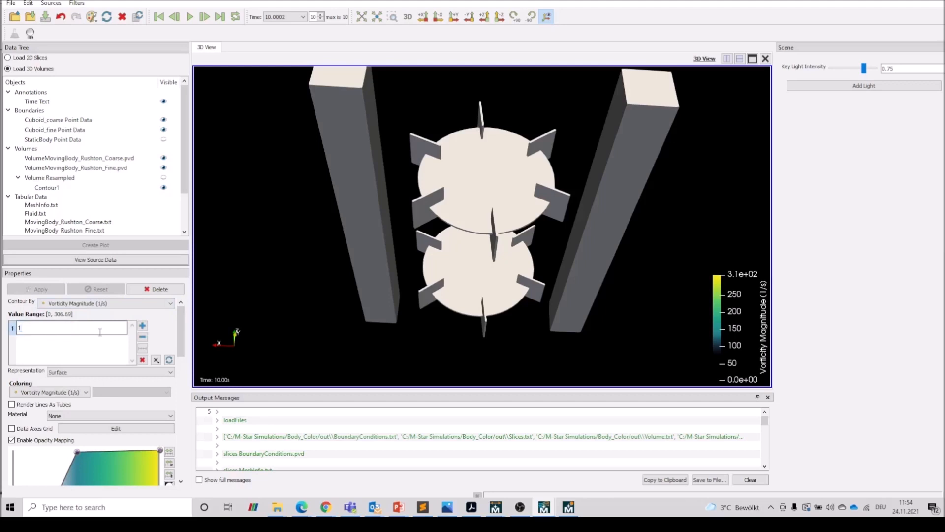
type("00")
key("Return")
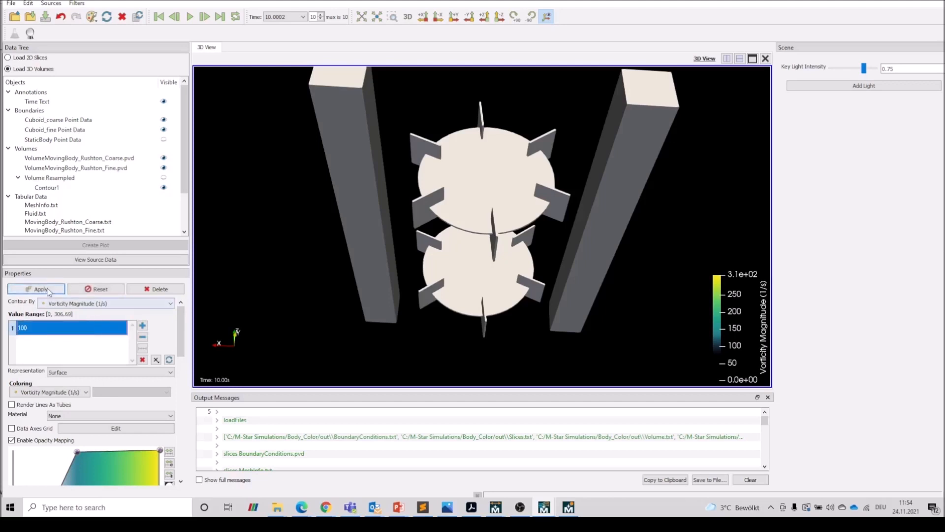
left_click(47, 290)
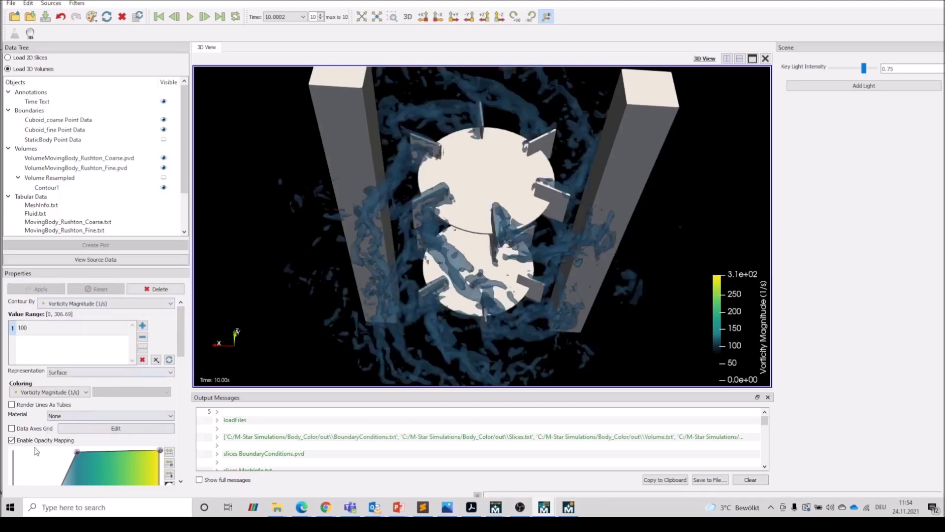
left_click(12, 440)
mouse_move(542, 304)
left_mouse_down()
mouse_move(563, 288)
mouse_move(563, 270)
mouse_move(556, 301)
left_mouse_up()
Set the vorticity contour value to 120 and apply it.
double_click(32, 329)
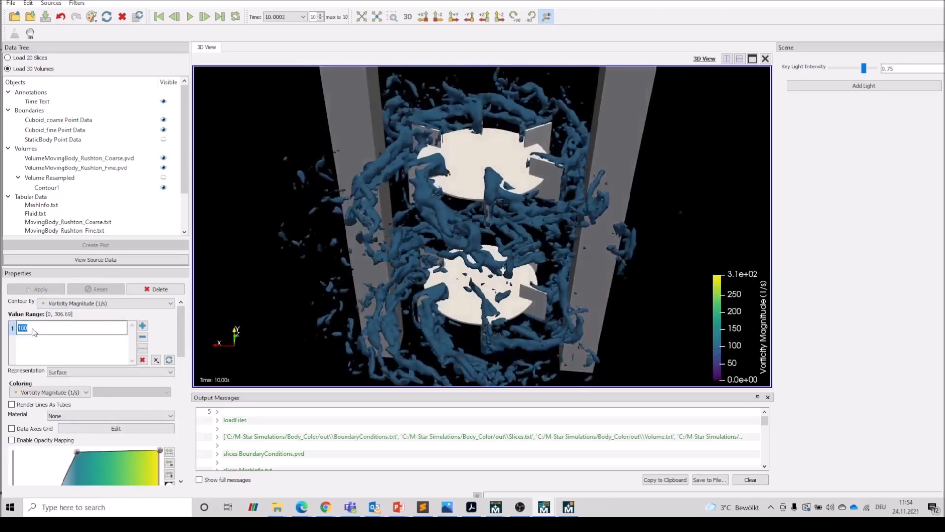
type("120")
key("Return")
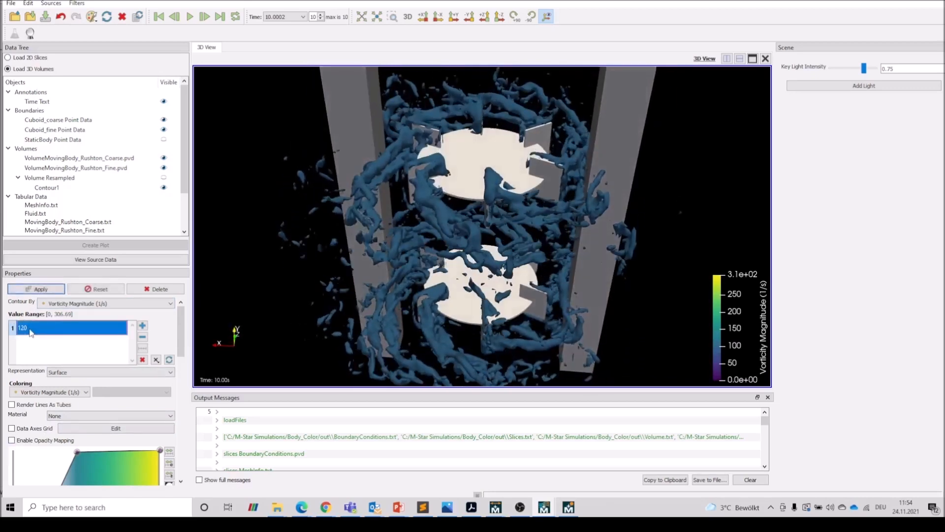
left_click(36, 289)
left_click_drag(495, 274, 443, 181)
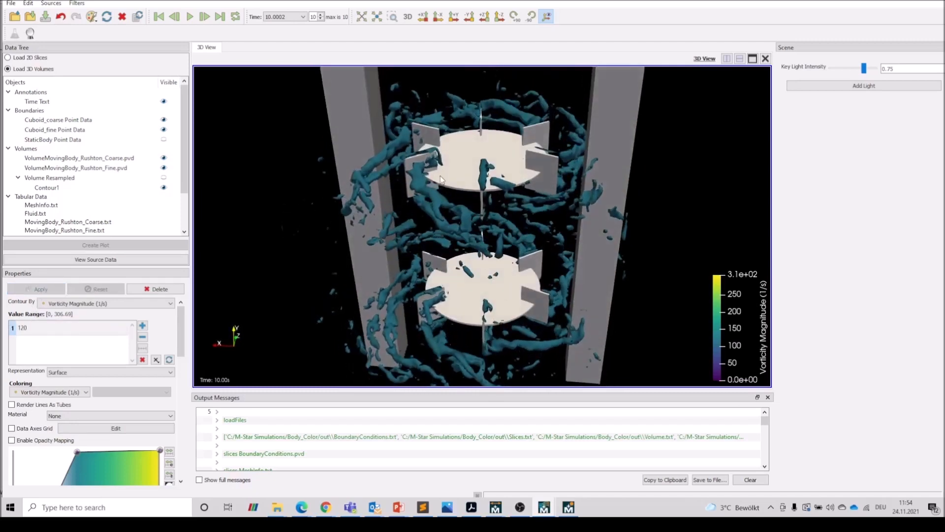
scroll(428, 243, "up", 2)
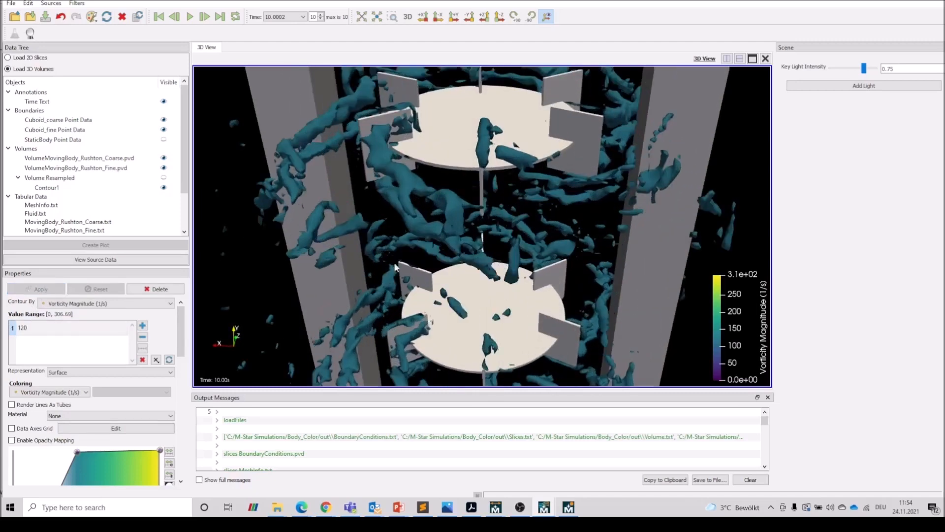
Color the contour by Velocity Magnitude (m/s) with the Blue Orange (divergent) color preset.
left_click(52, 393)
left_click(43, 425)
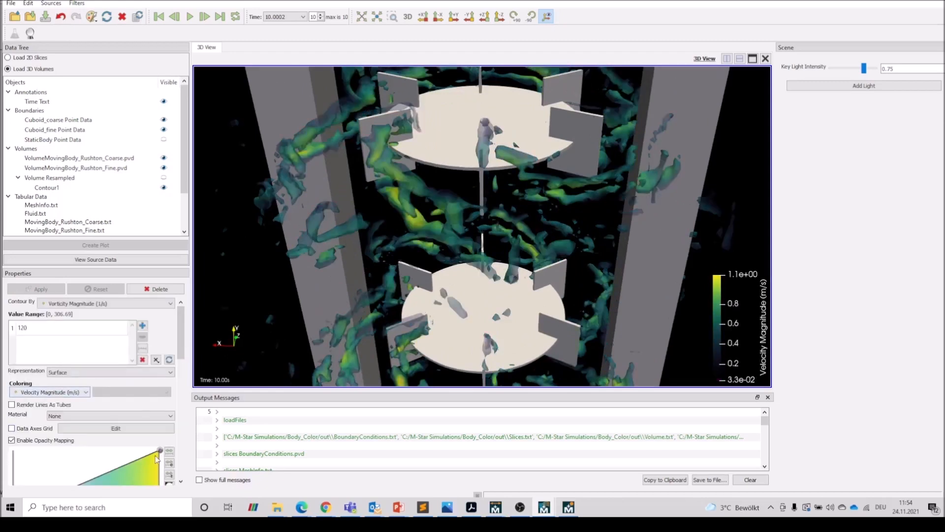
scroll(173, 461, "down", 3)
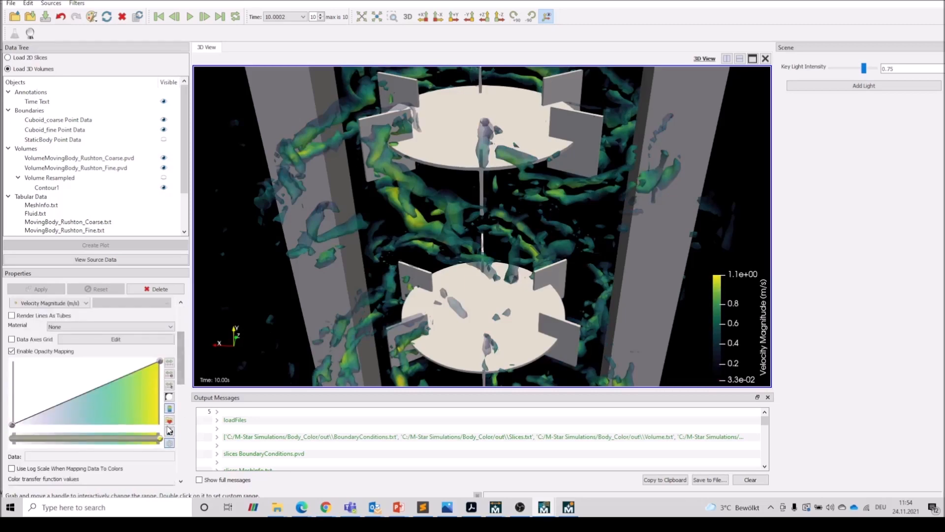
left_click(169, 431)
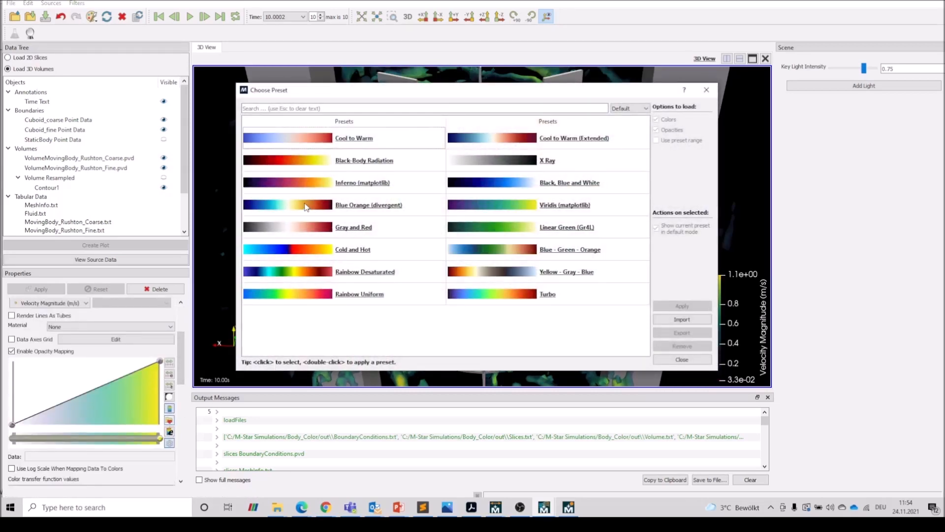
left_click(306, 205)
left_click(706, 90)
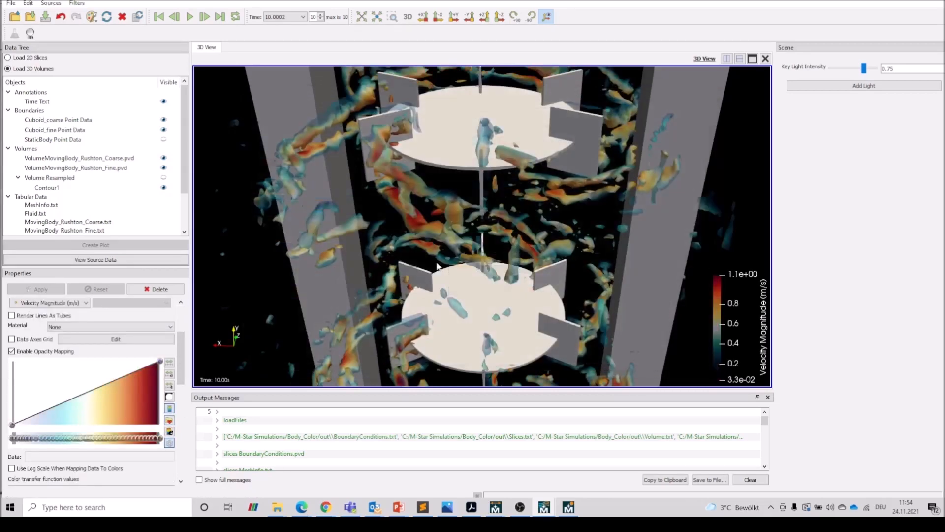
Raise the contour's lowest velocity opacity point to 1.000 and inspect the vortices around the impellers.
left_click_drag(72, 401, 5, 354)
left_click_drag(537, 256, 558, 257)
left_click_drag(552, 301, 565, 307)
left_click_drag(448, 237, 471, 211)
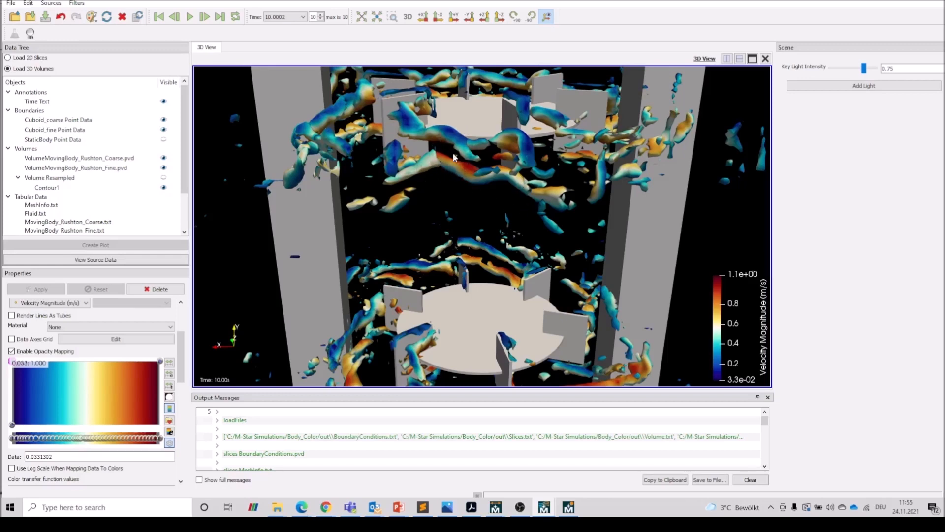
left_click_drag(601, 238, 403, 175)
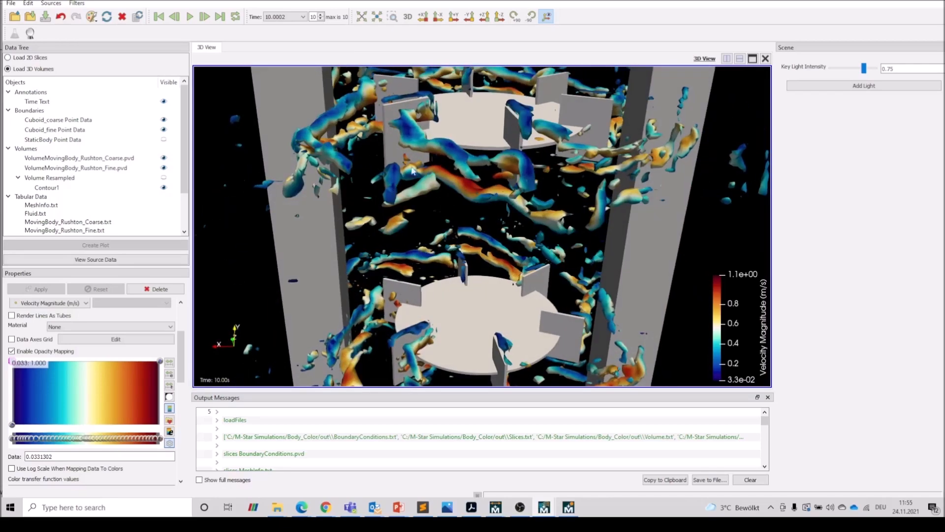
scroll(616, 262, "up", 3)
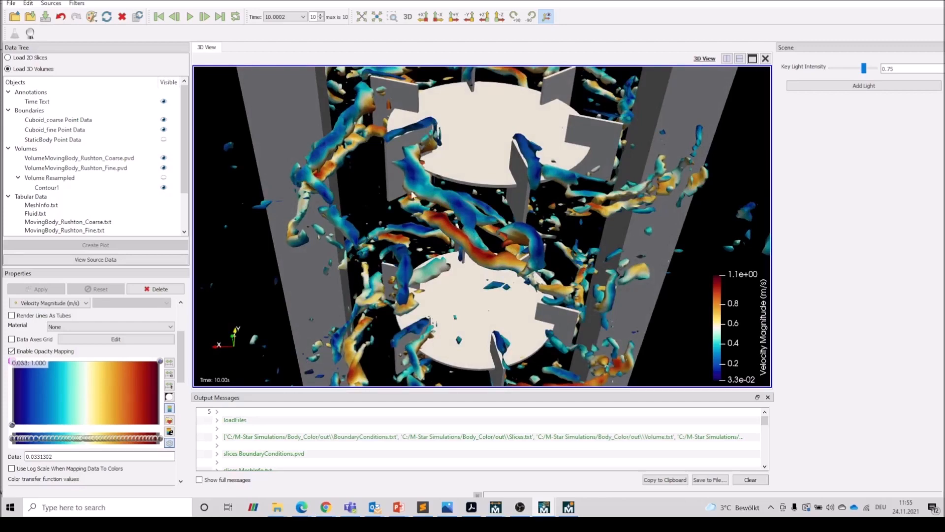
scroll(522, 281, "down", 5)
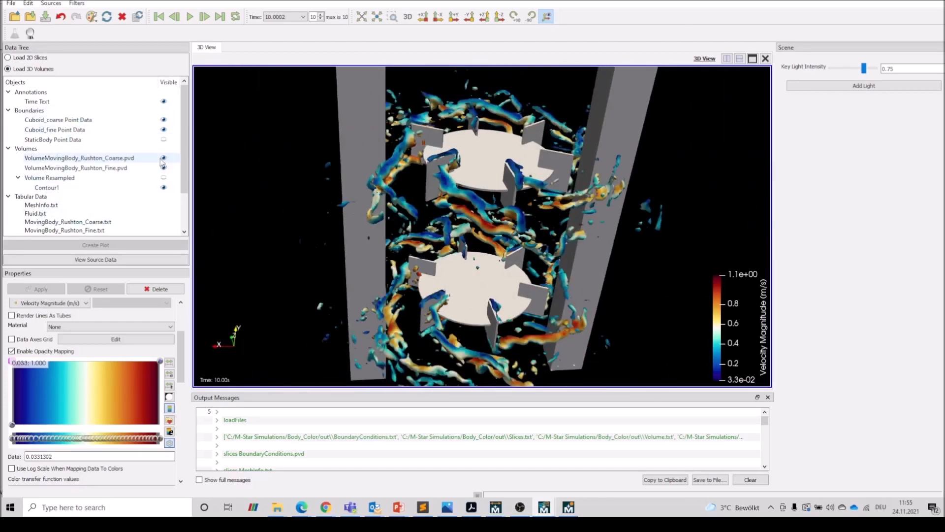
left_click(89, 159)
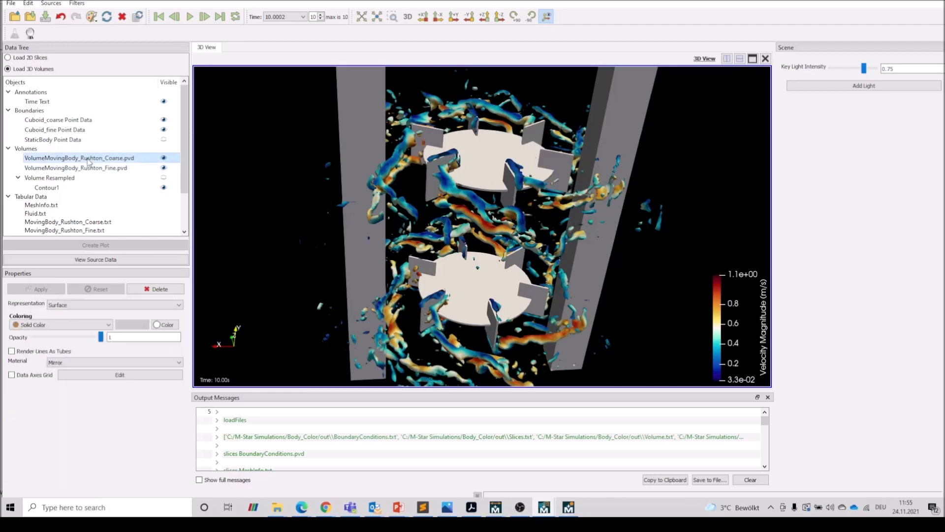
left_click(49, 325)
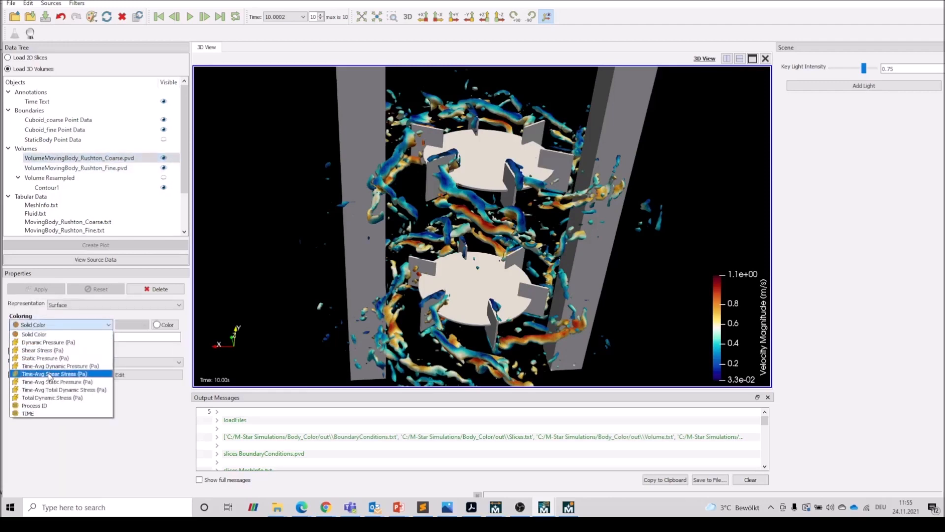
left_click(50, 374)
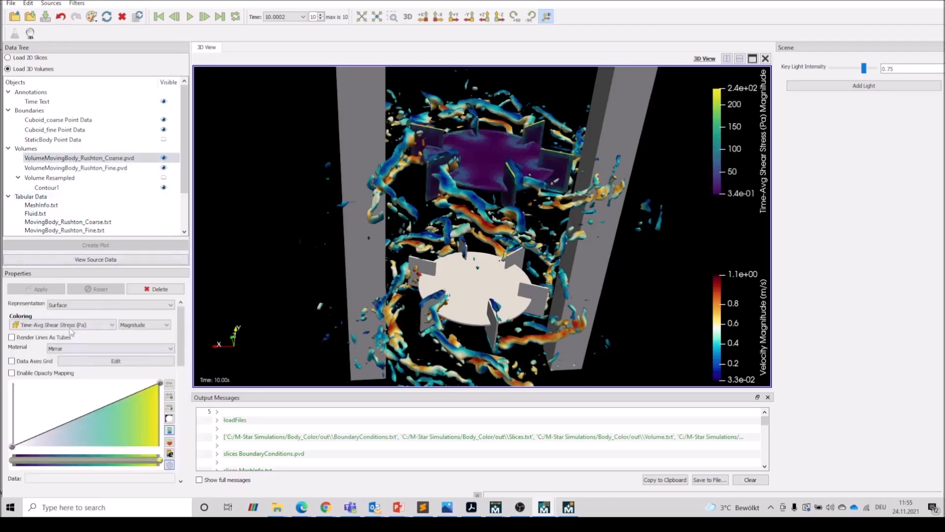
left_click(69, 325)
left_click(37, 333)
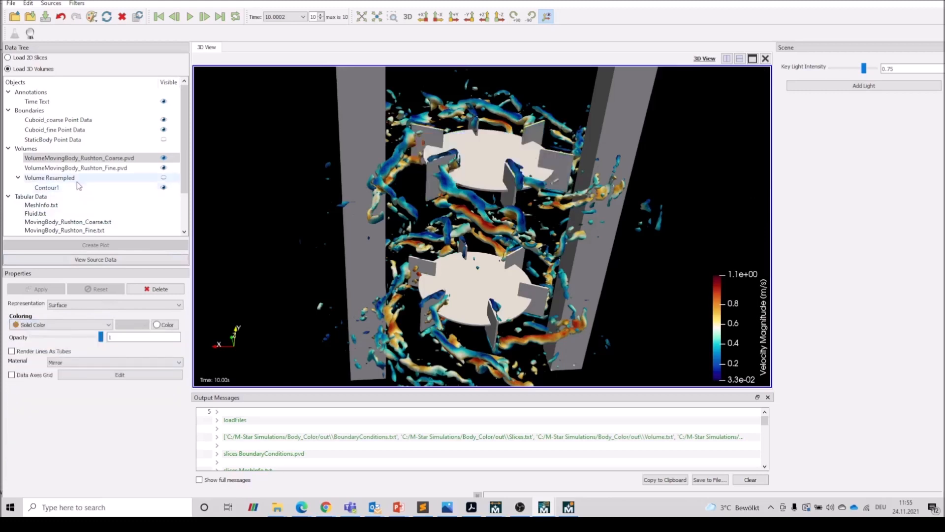
Color the Cuboid_coarse and Cuboid_fine point data by Time-Avg Shear Stress (Pa).
left_click(58, 120)
left_click(53, 325)
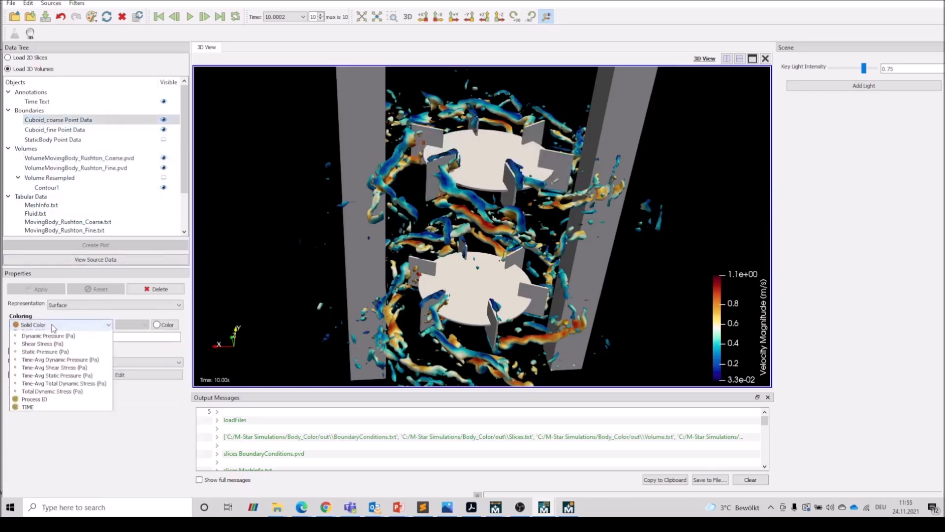
left_click(54, 367)
left_click(65, 130)
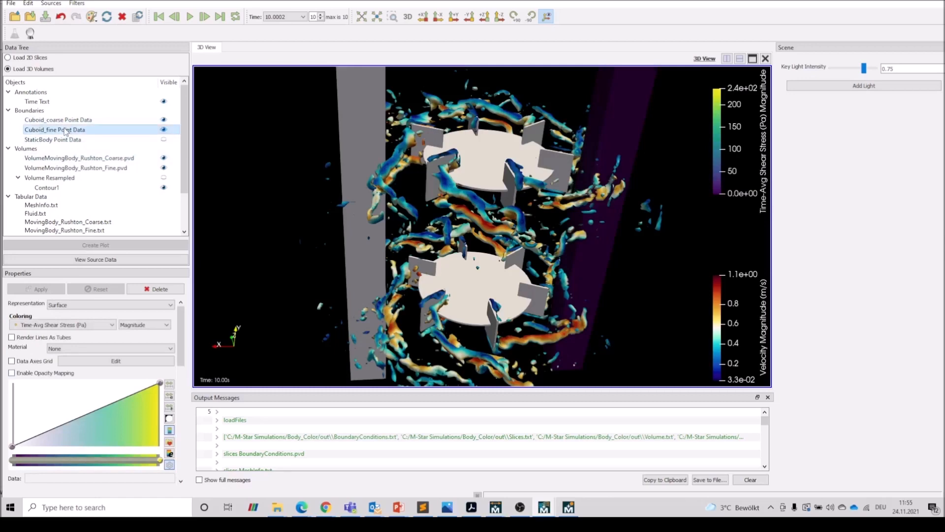
left_click(62, 325)
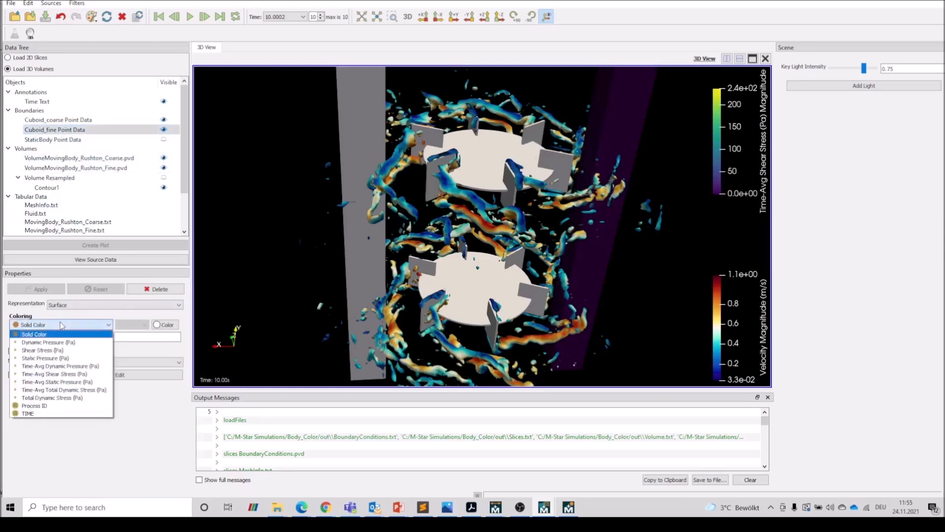
left_click(59, 374)
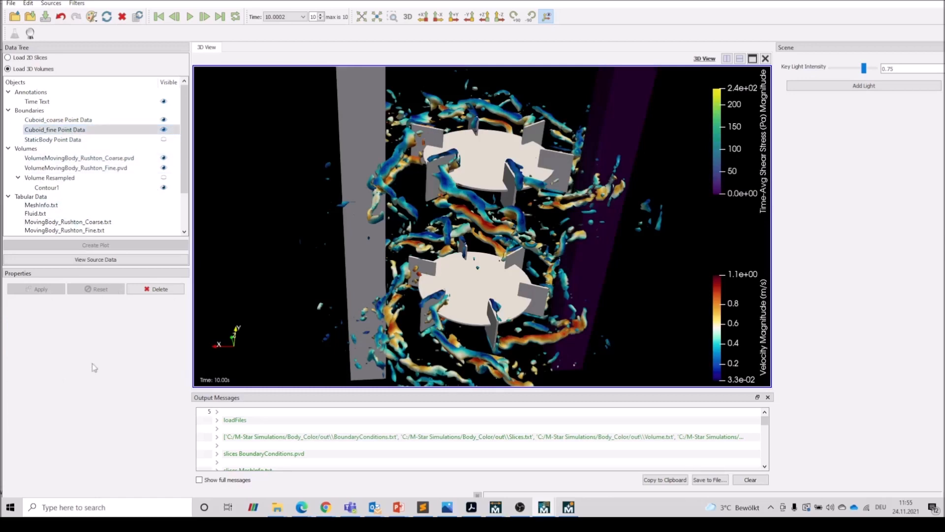
Apply the Rainbow Uniform preset to the shear stress coloring and reduce its range maximum to about 35 Pa.
left_click(170, 443)
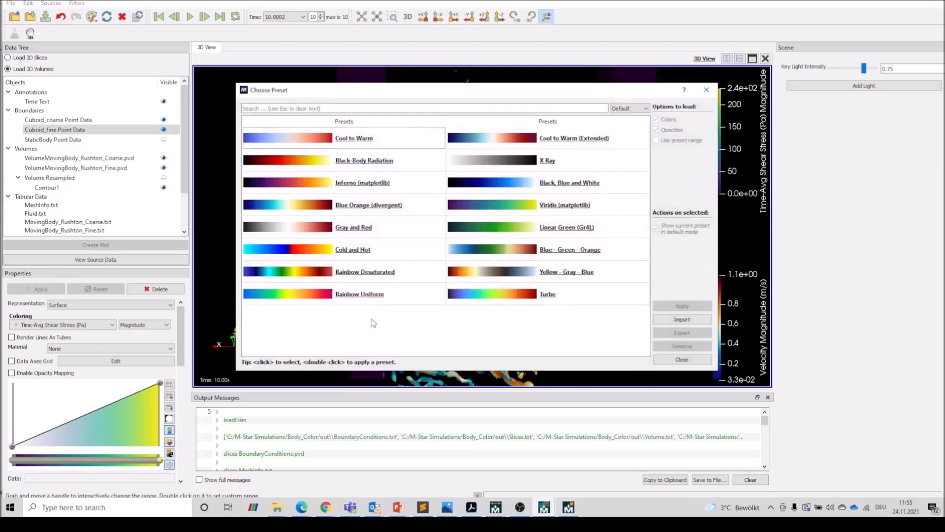
double_click(293, 297)
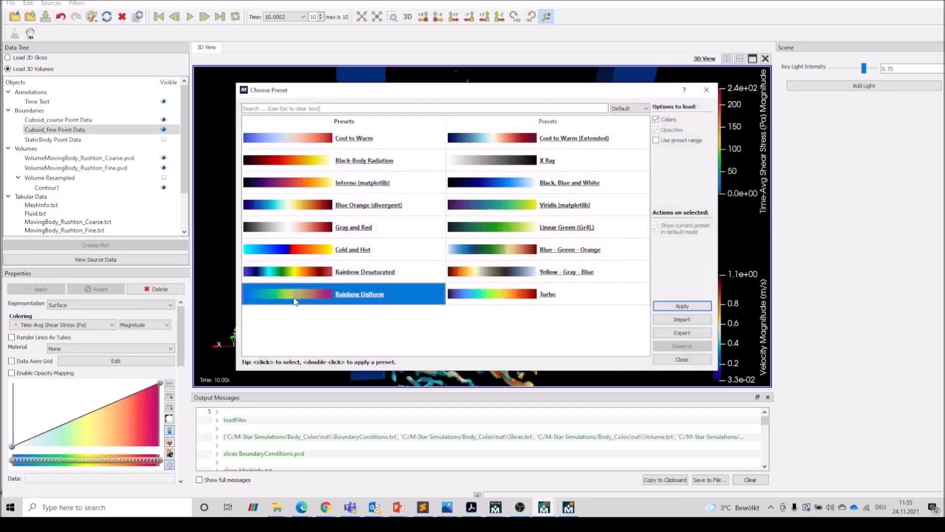
left_click(705, 91)
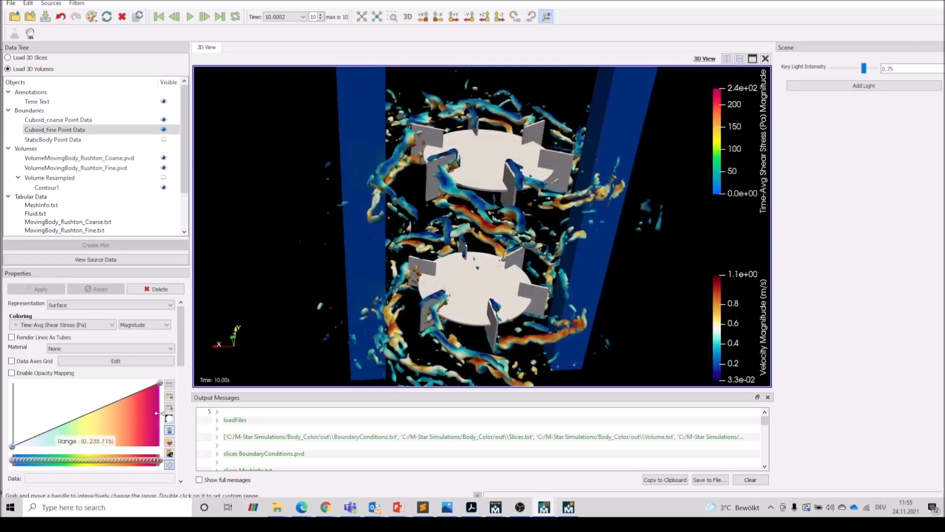
left_click_drag(119, 412, 60, 419)
left_click_drag(160, 425, 81, 424)
left_click_drag(535, 340, 501, 341)
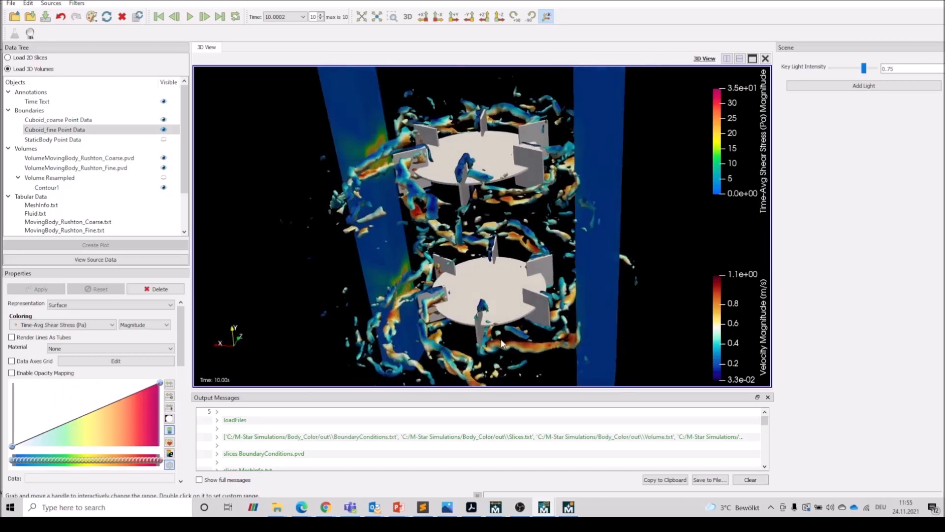
Hide Contour1 and lower the maximum of its velocity color range to about 0.65 m/s.
left_click(163, 188)
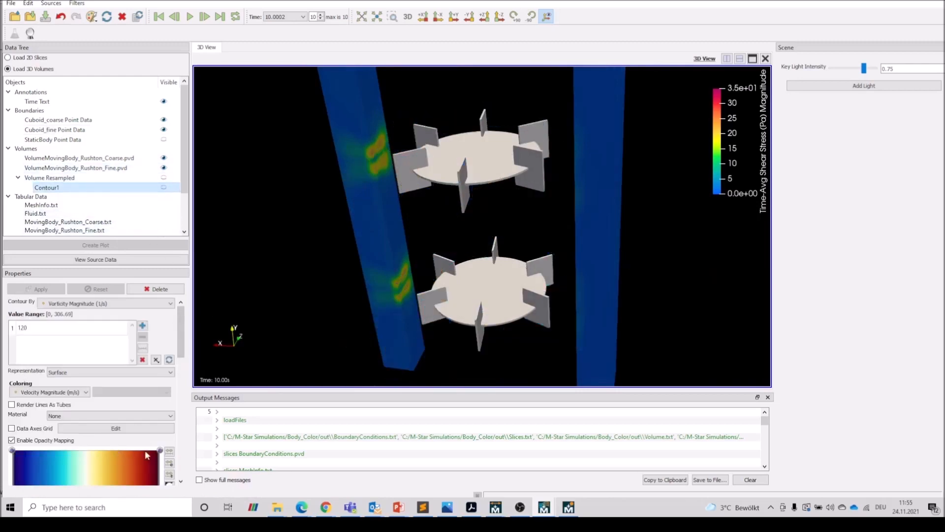
left_click_drag(159, 462, 99, 461)
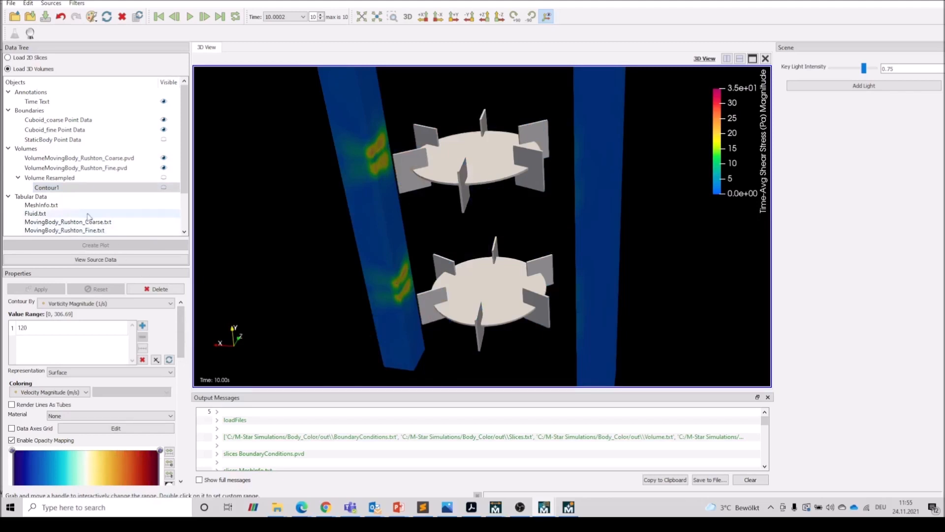
Reduce the Cuboid_fine shear stress color range maximum to about 21.6 Pa.
left_click(84, 130)
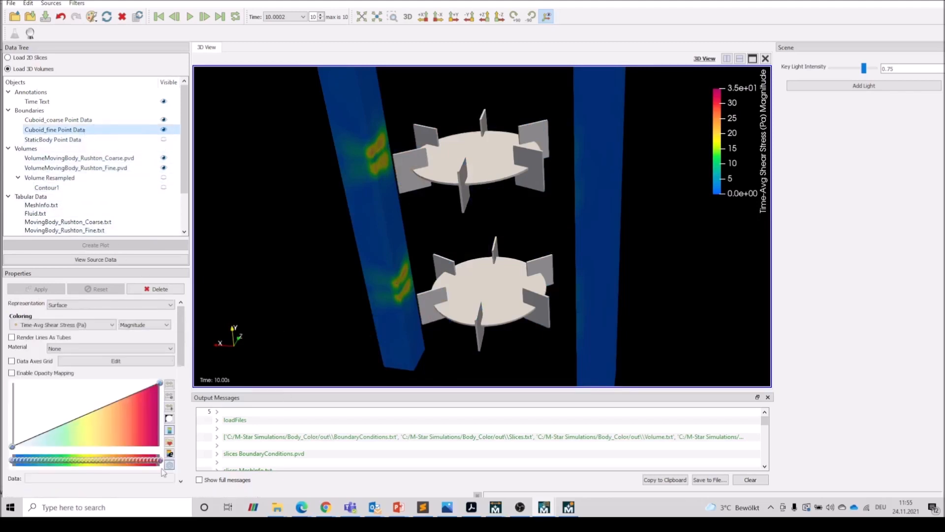
left_click_drag(126, 419, 121, 419)
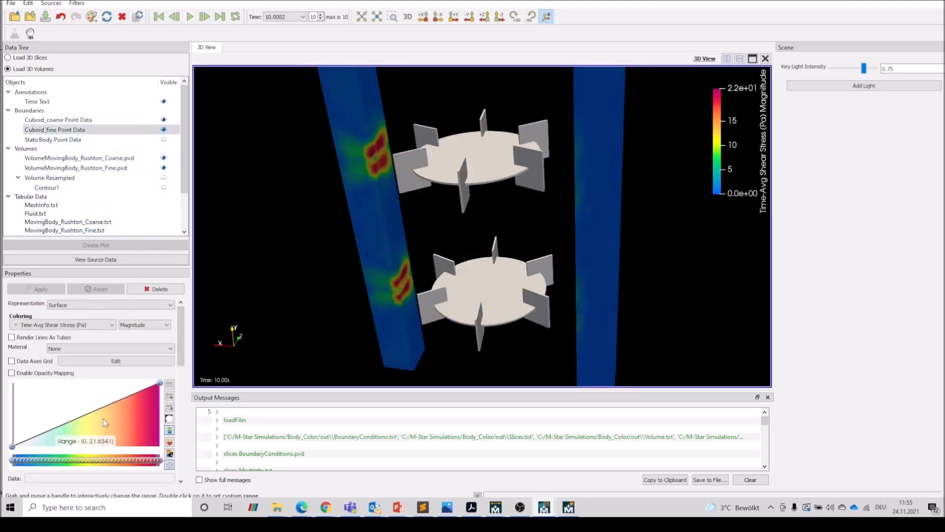
left_click_drag(353, 234, 345, 220)
Show Contour1 to examine the vortices against the shear stress on the columns, and hide it again.
left_click(164, 188)
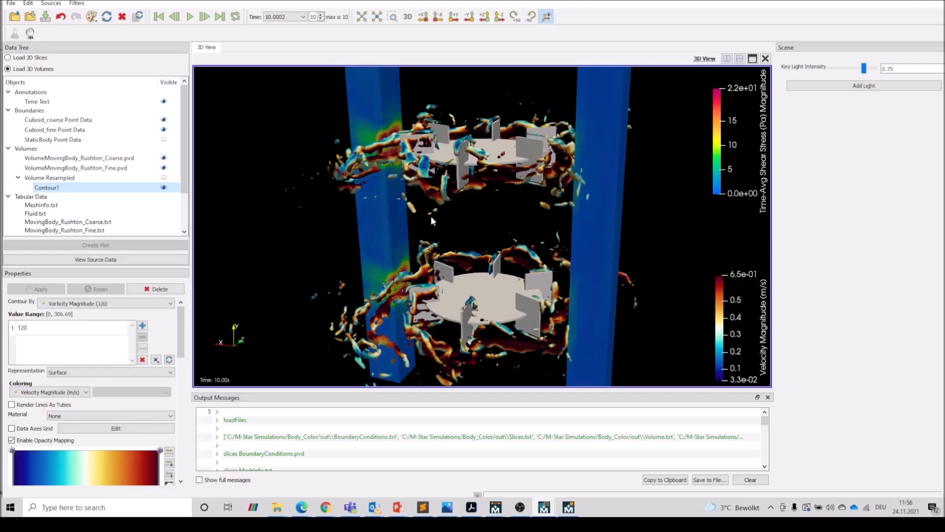
left_click_drag(431, 217, 444, 249)
left_click_drag(363, 265, 371, 279)
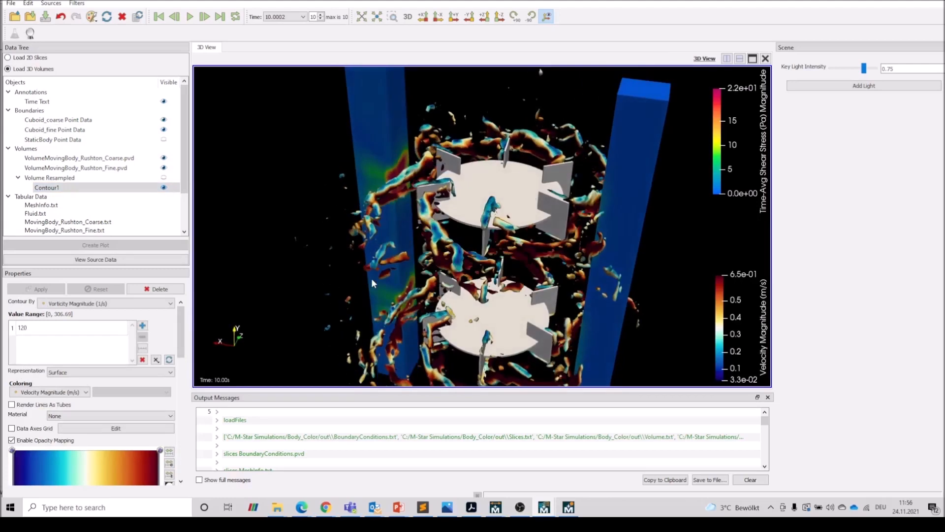
scroll(377, 265, "up", 8)
scroll(379, 264, "down", 3)
left_click_drag(402, 134, 383, 218)
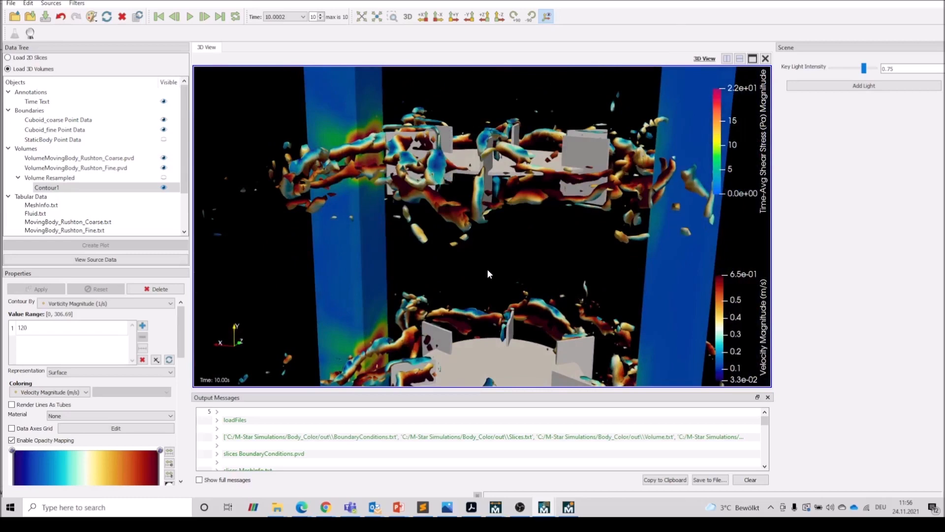
scroll(488, 271, "down", 3)
left_click(163, 187)
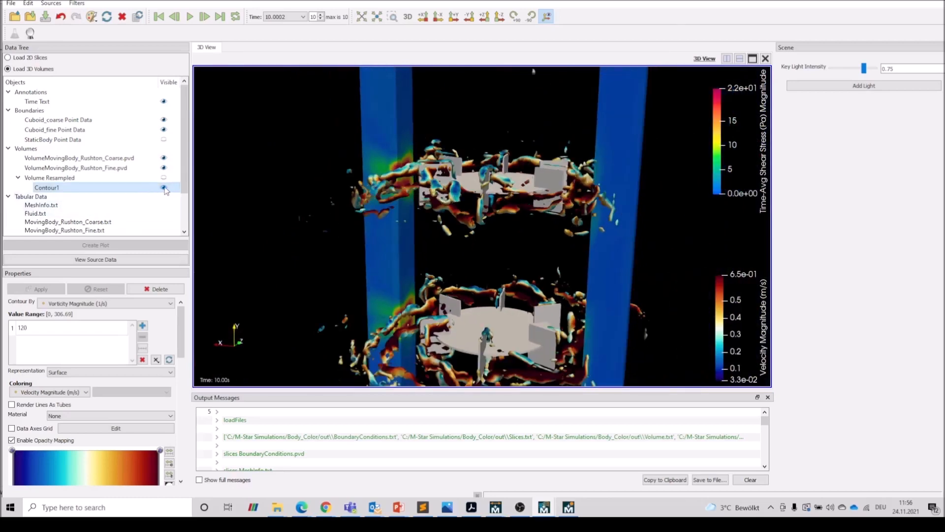
Rotate the 3D view around the impellers and columns and turn on ray-traced rendering.
left_click_drag(619, 351, 391, 177)
left_click_drag(637, 261, 536, 284)
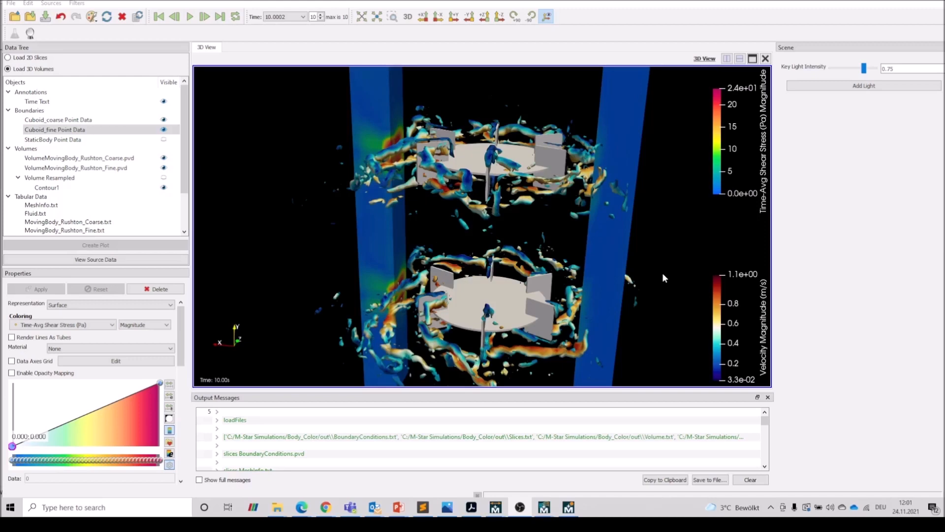
left_click(29, 35)
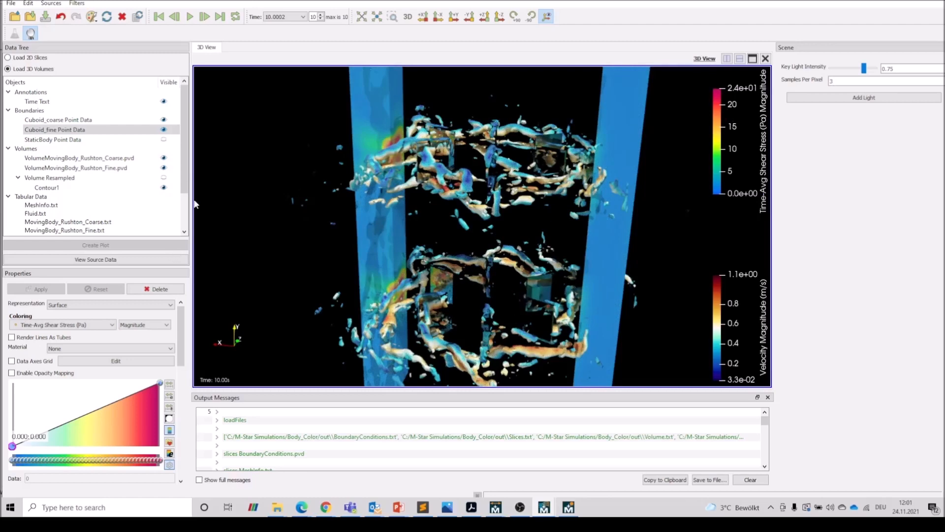
Set the material of VolumeMovingBody_Rushton_Coarse.pvd to None.
left_click(79, 159)
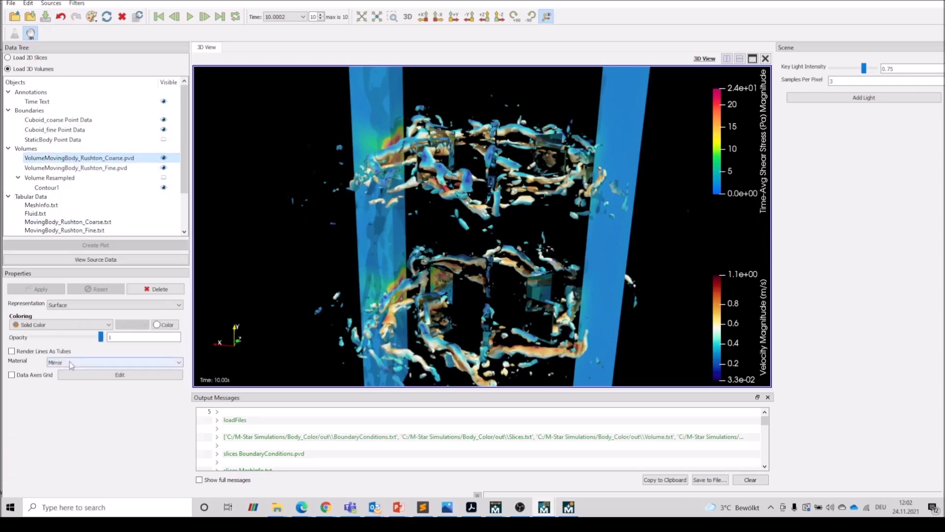
left_click(71, 362)
scroll(70, 372, "up", 2)
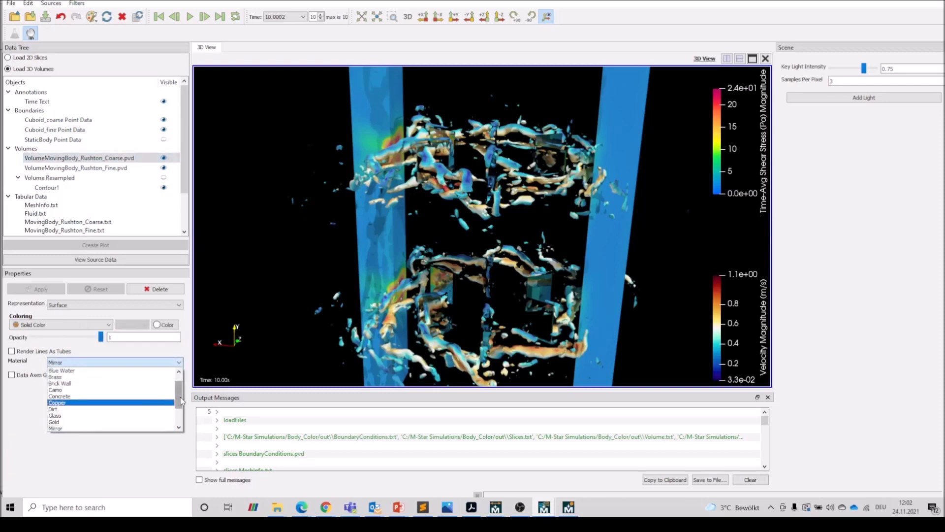
left_click(66, 371)
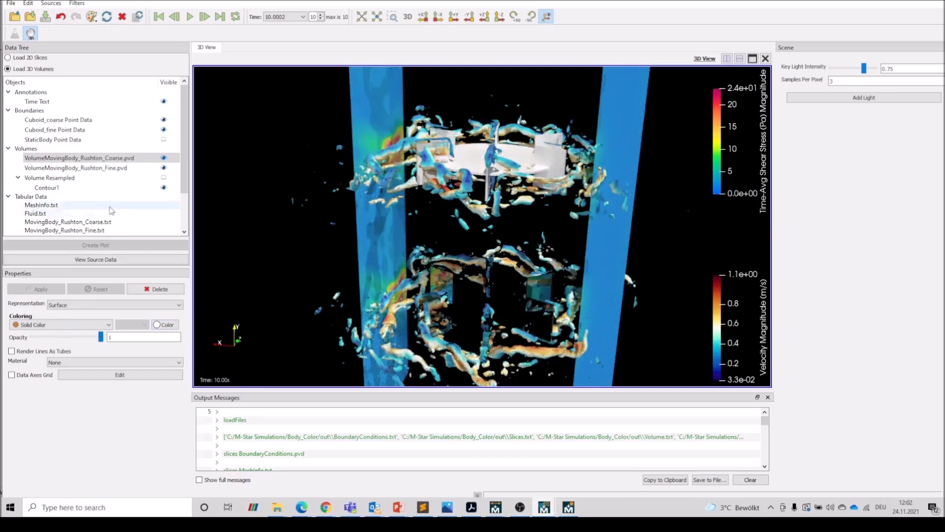
Color VolumeMovingBody_Rushton_Fine.pvd by Shear Stress (Pa).
left_click(109, 168)
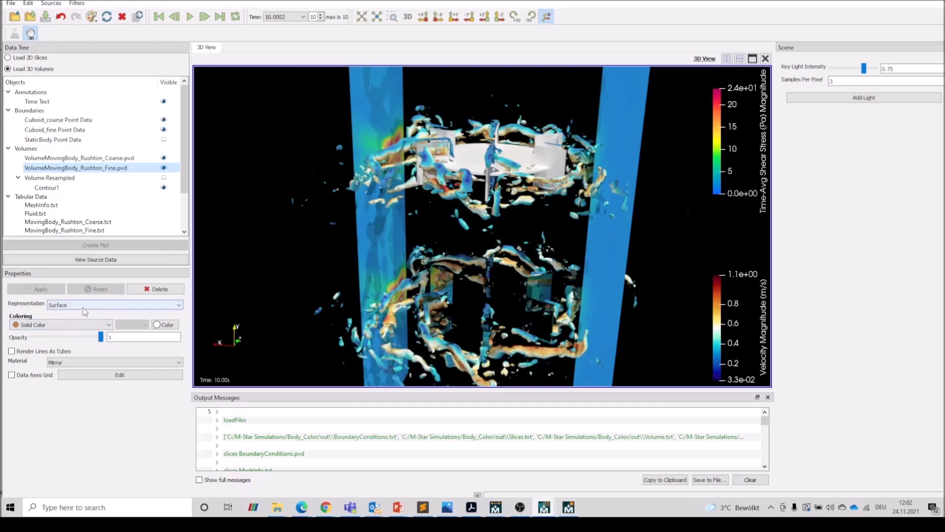
left_click(82, 306)
left_click(82, 305)
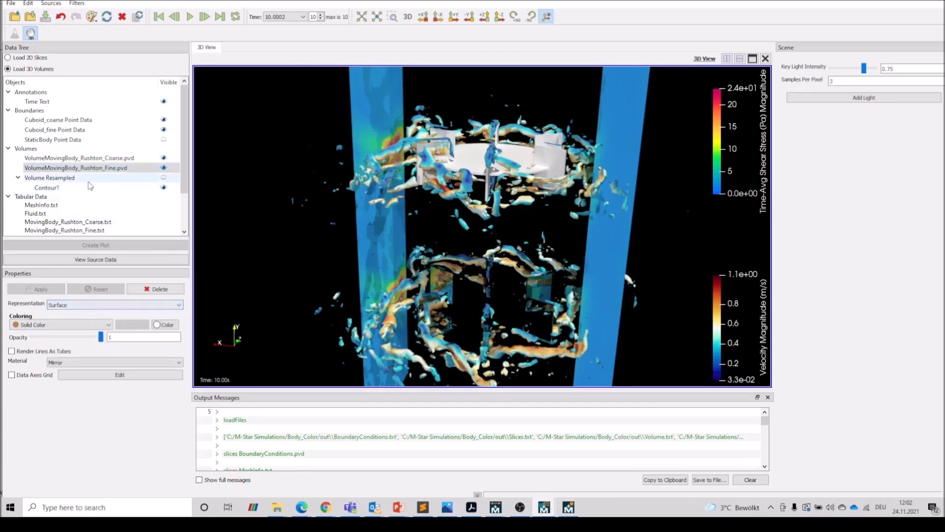
left_click(55, 325)
left_click(45, 351)
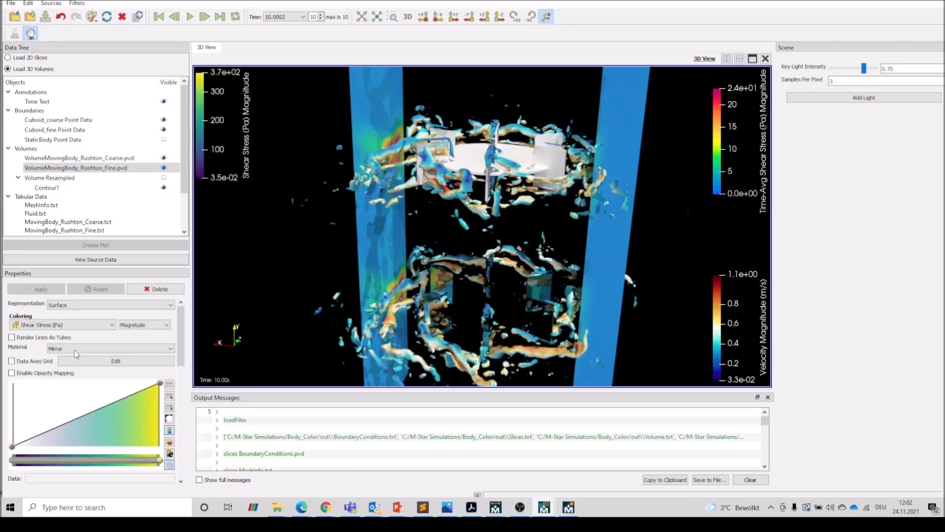
Set the material of VolumeMovingBody_Rushton_Fine.pvd to None.
left_click(84, 348)
scroll(169, 377, "up", 3)
left_click(62, 359)
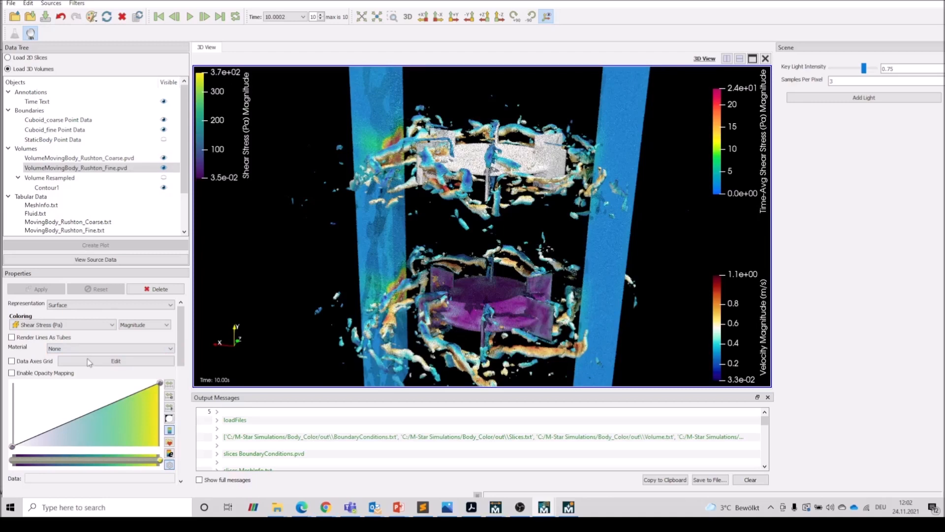
Switch the coloring of VolumeMovingBody_Rushton_Fine.pvd to Solid Color and choose a gray shade.
left_click(76, 326)
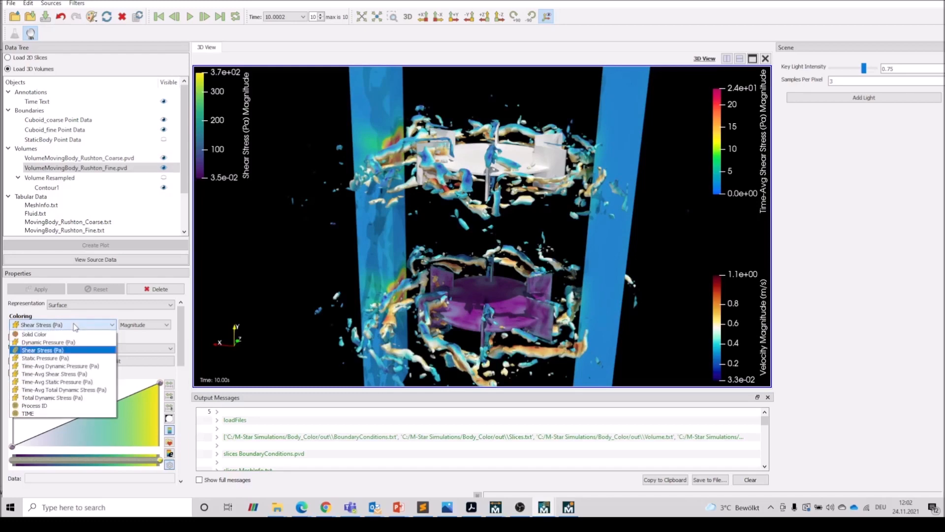
left_click(59, 334)
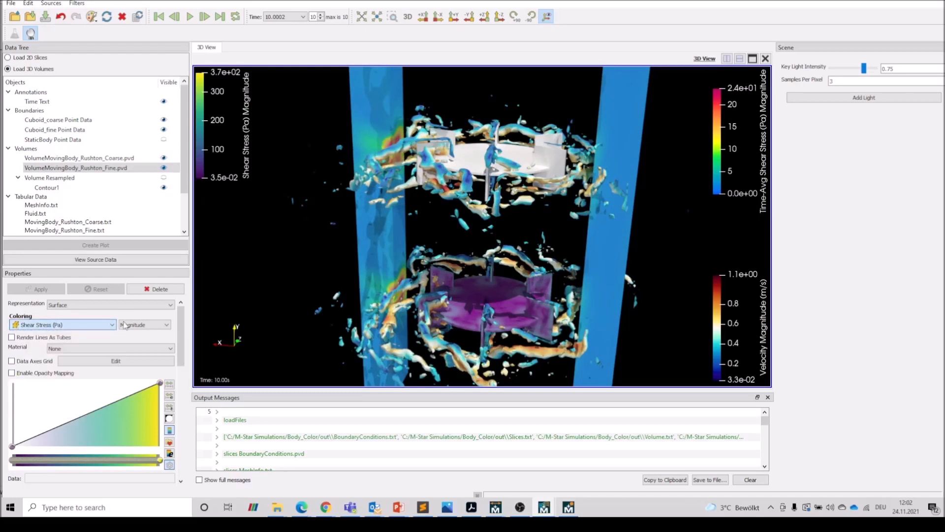
left_click(166, 325)
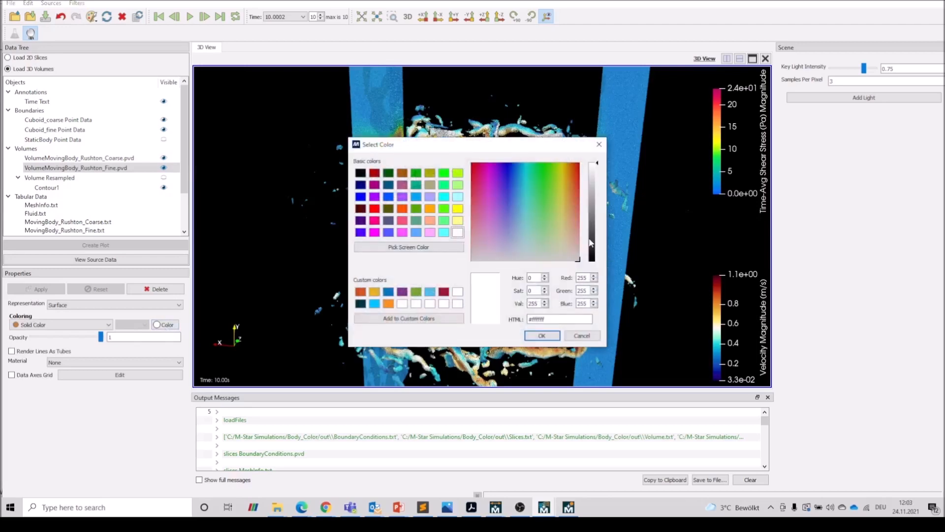
left_click(594, 215)
left_click(541, 335)
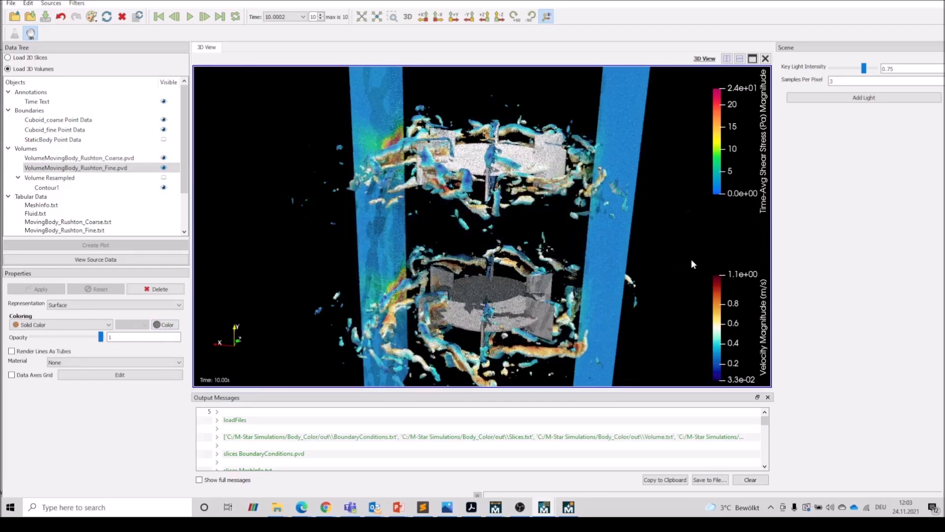